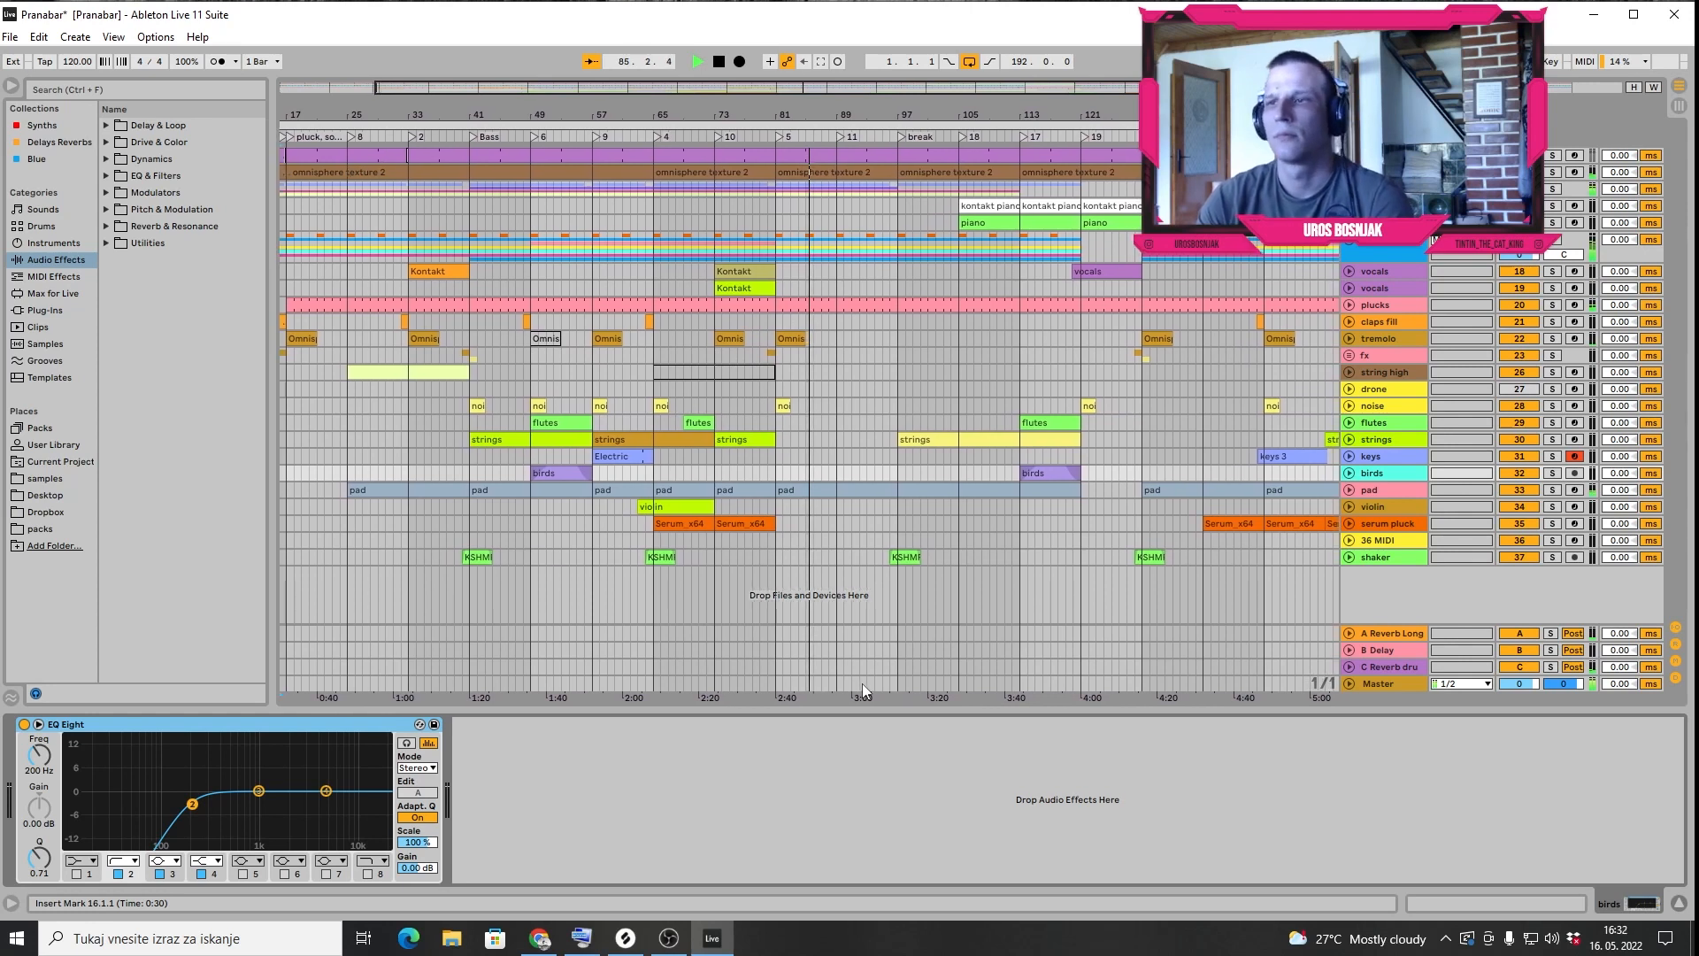
# Check the pad track's Auto Filter frequency automation during playback, fold the track again and stop playback
pyautogui.click(1350, 490)
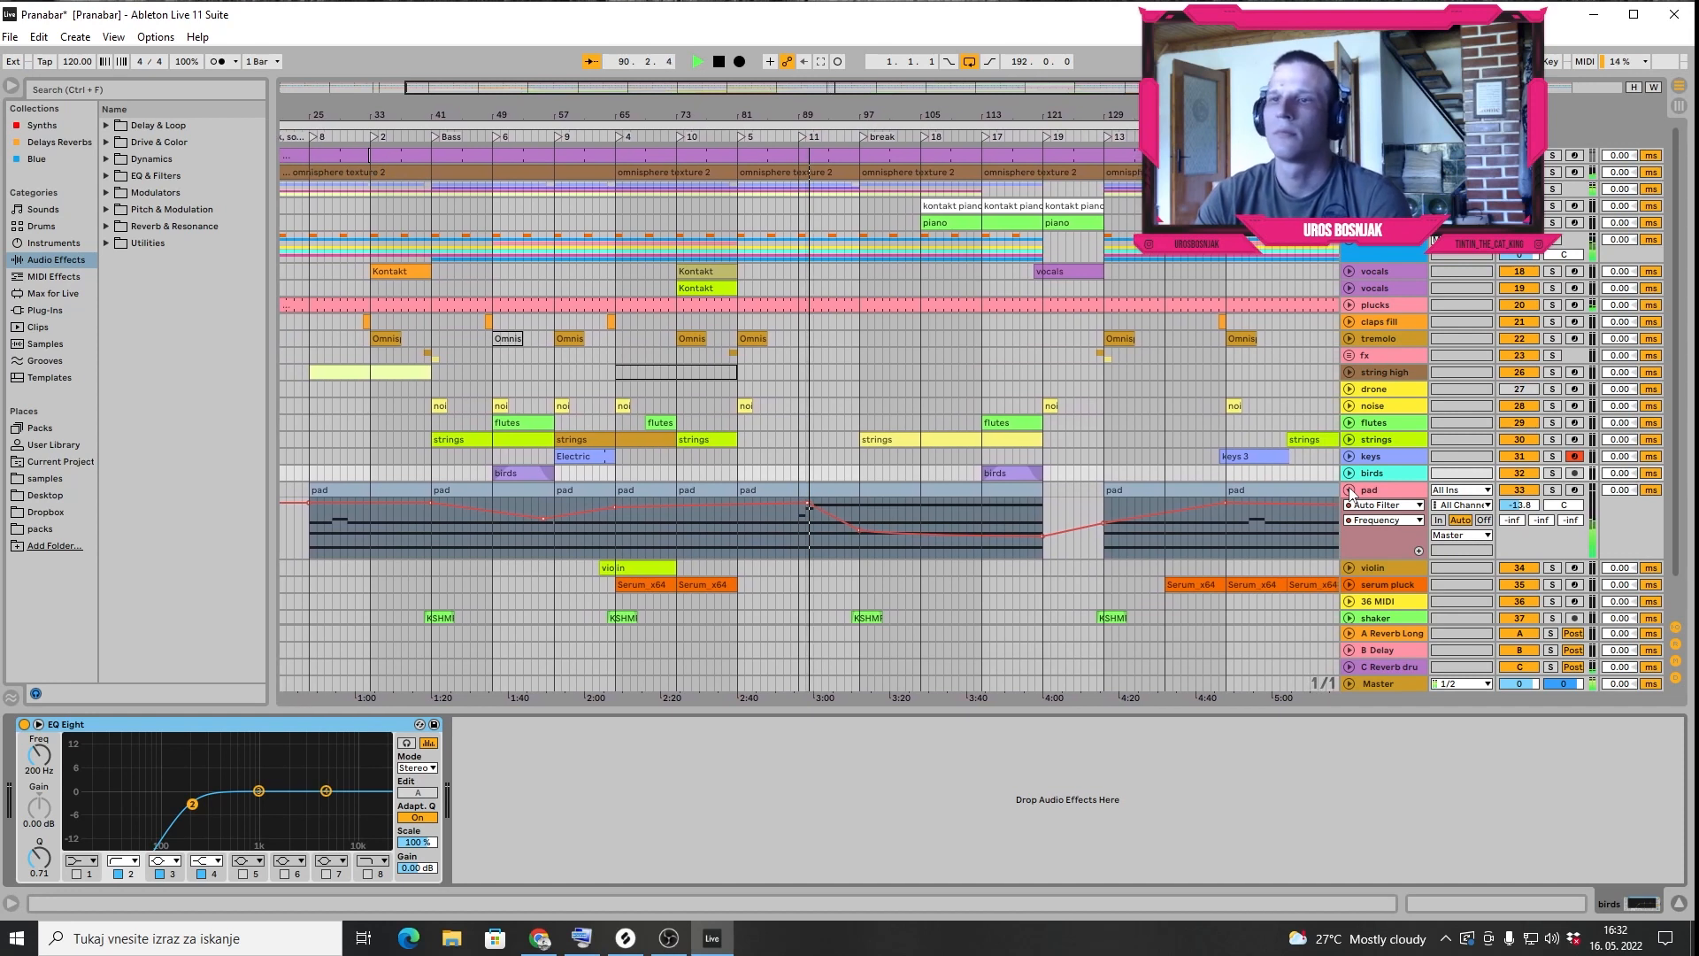
pyautogui.click(1350, 490)
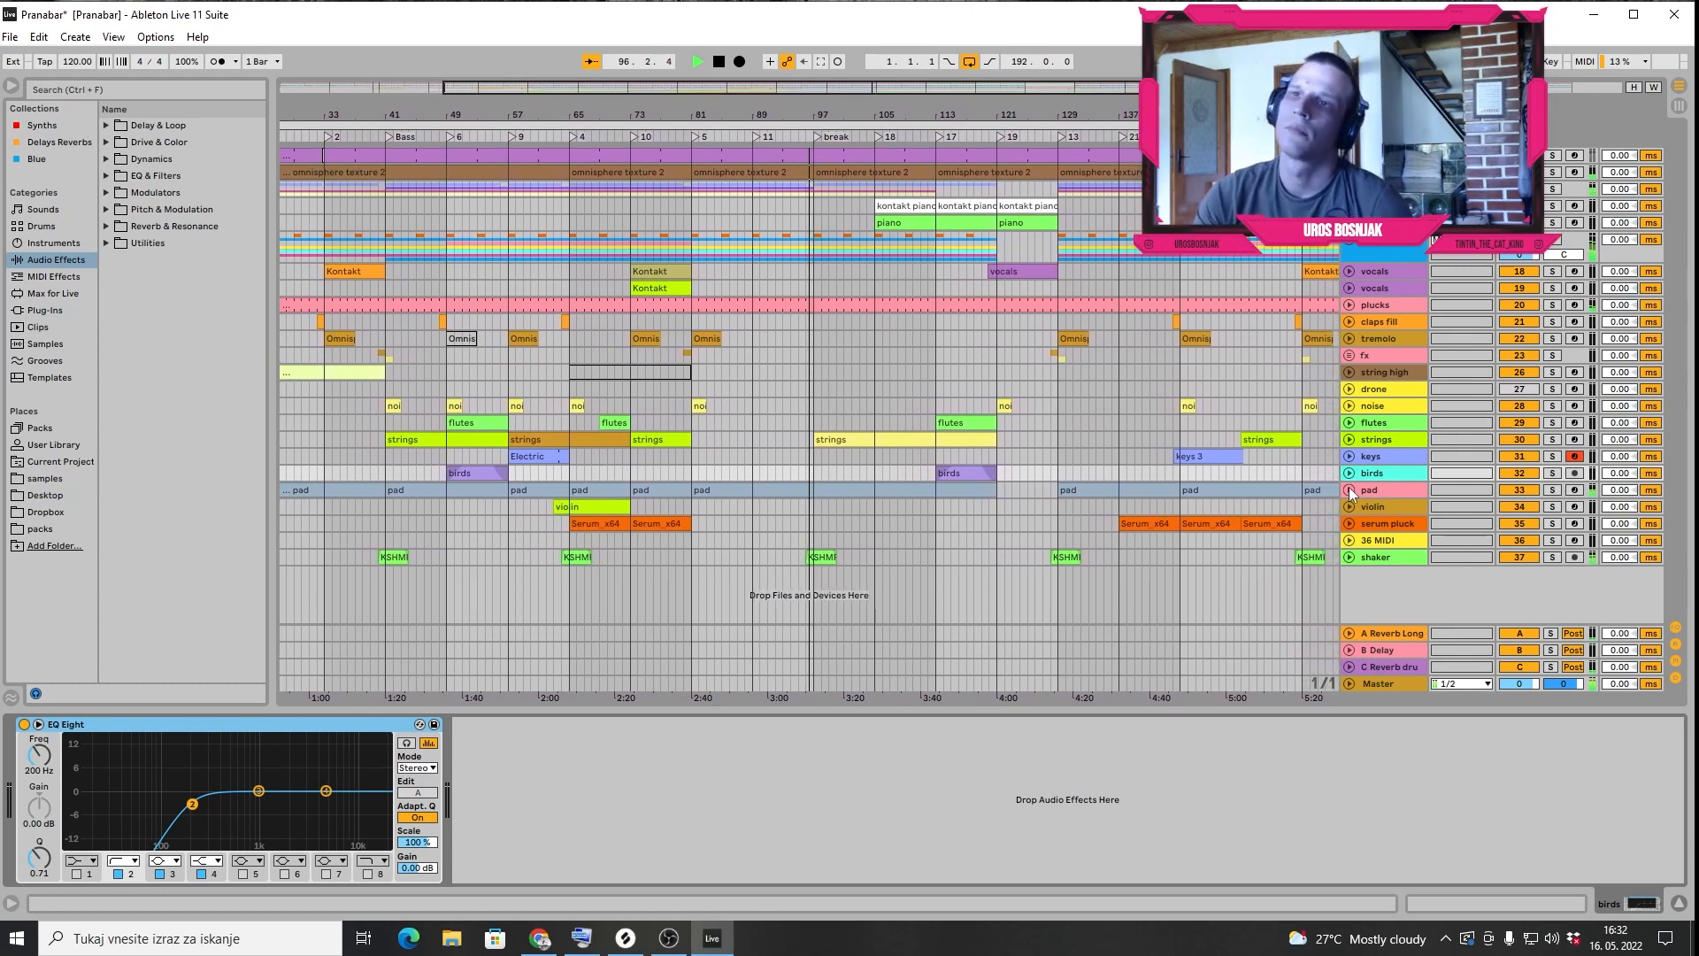
pyautogui.press('space')
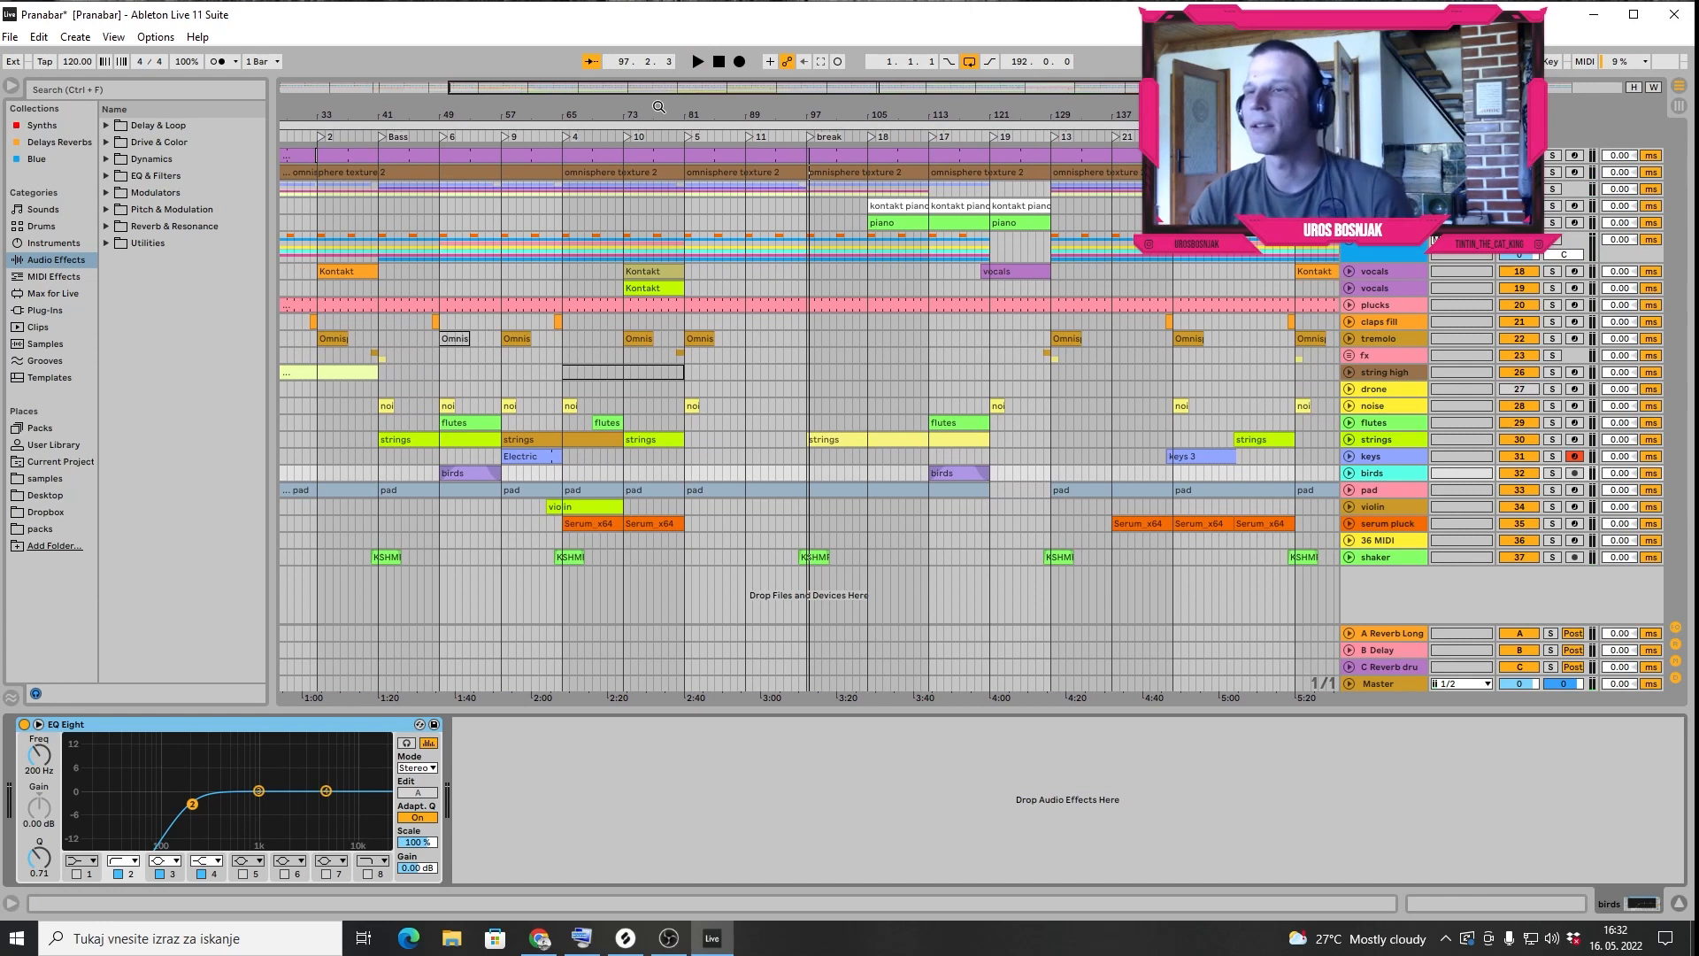
# Inspect the MIDI notes of the omnisphere texture 2 clip at bar 65 and return to the track's devices
pyautogui.moveTo(479, 115); pyautogui.dragTo(627, 112)
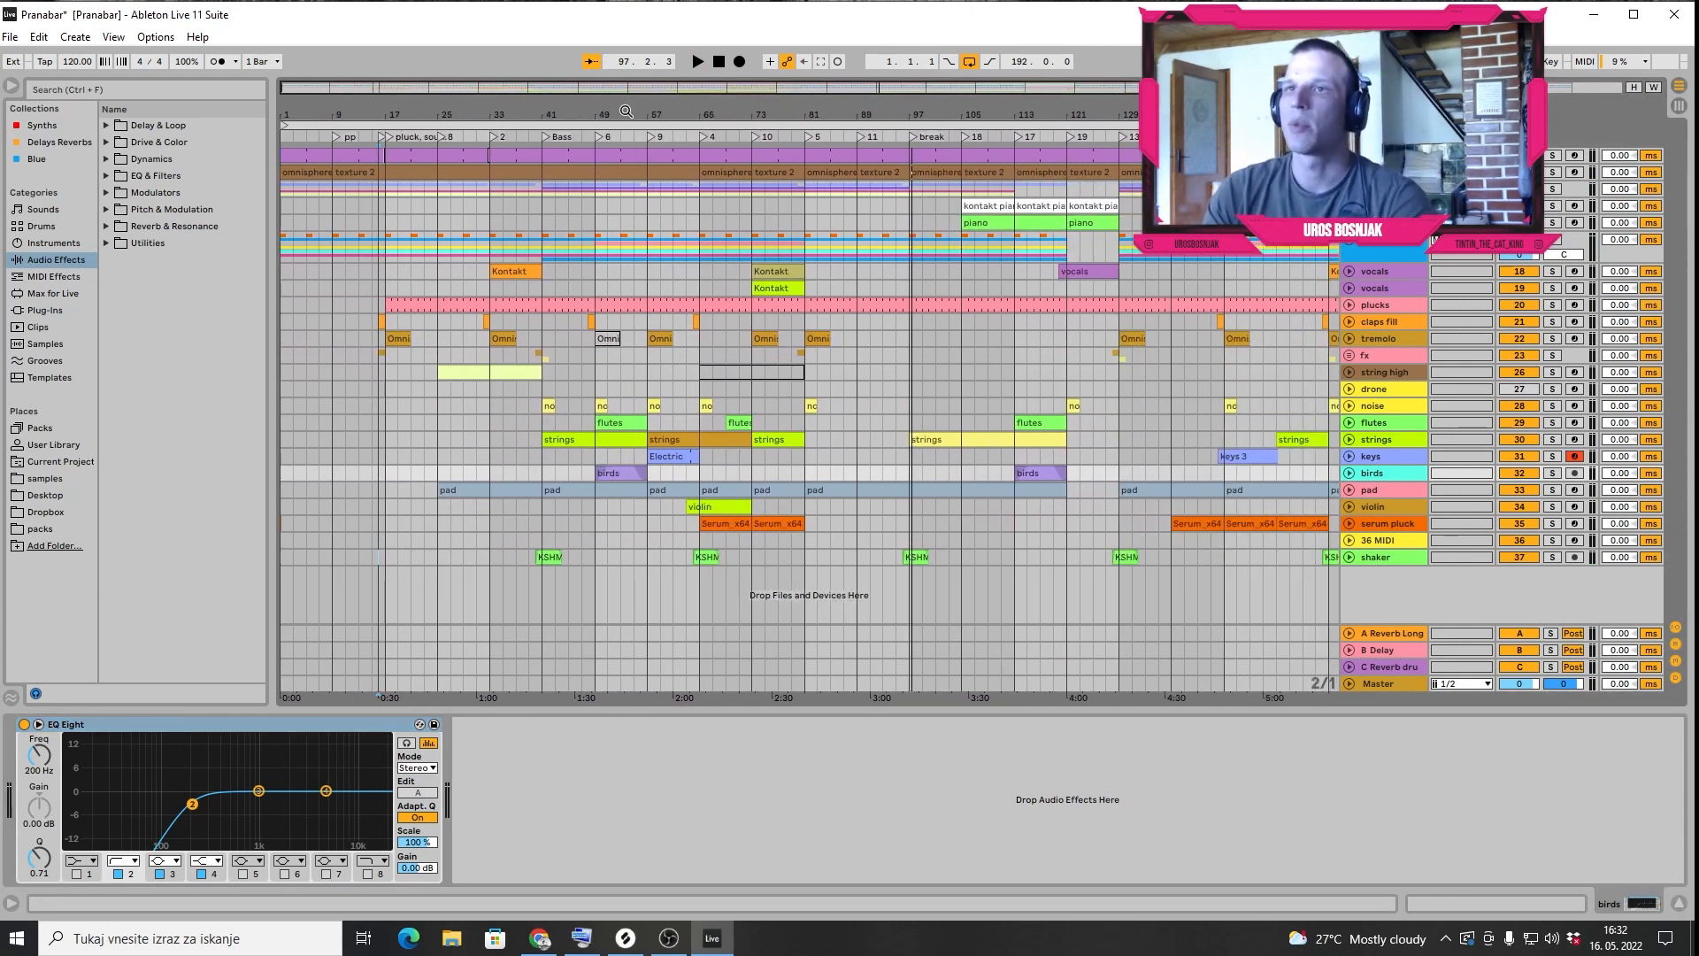
pyautogui.scroll(3, 810, 398)
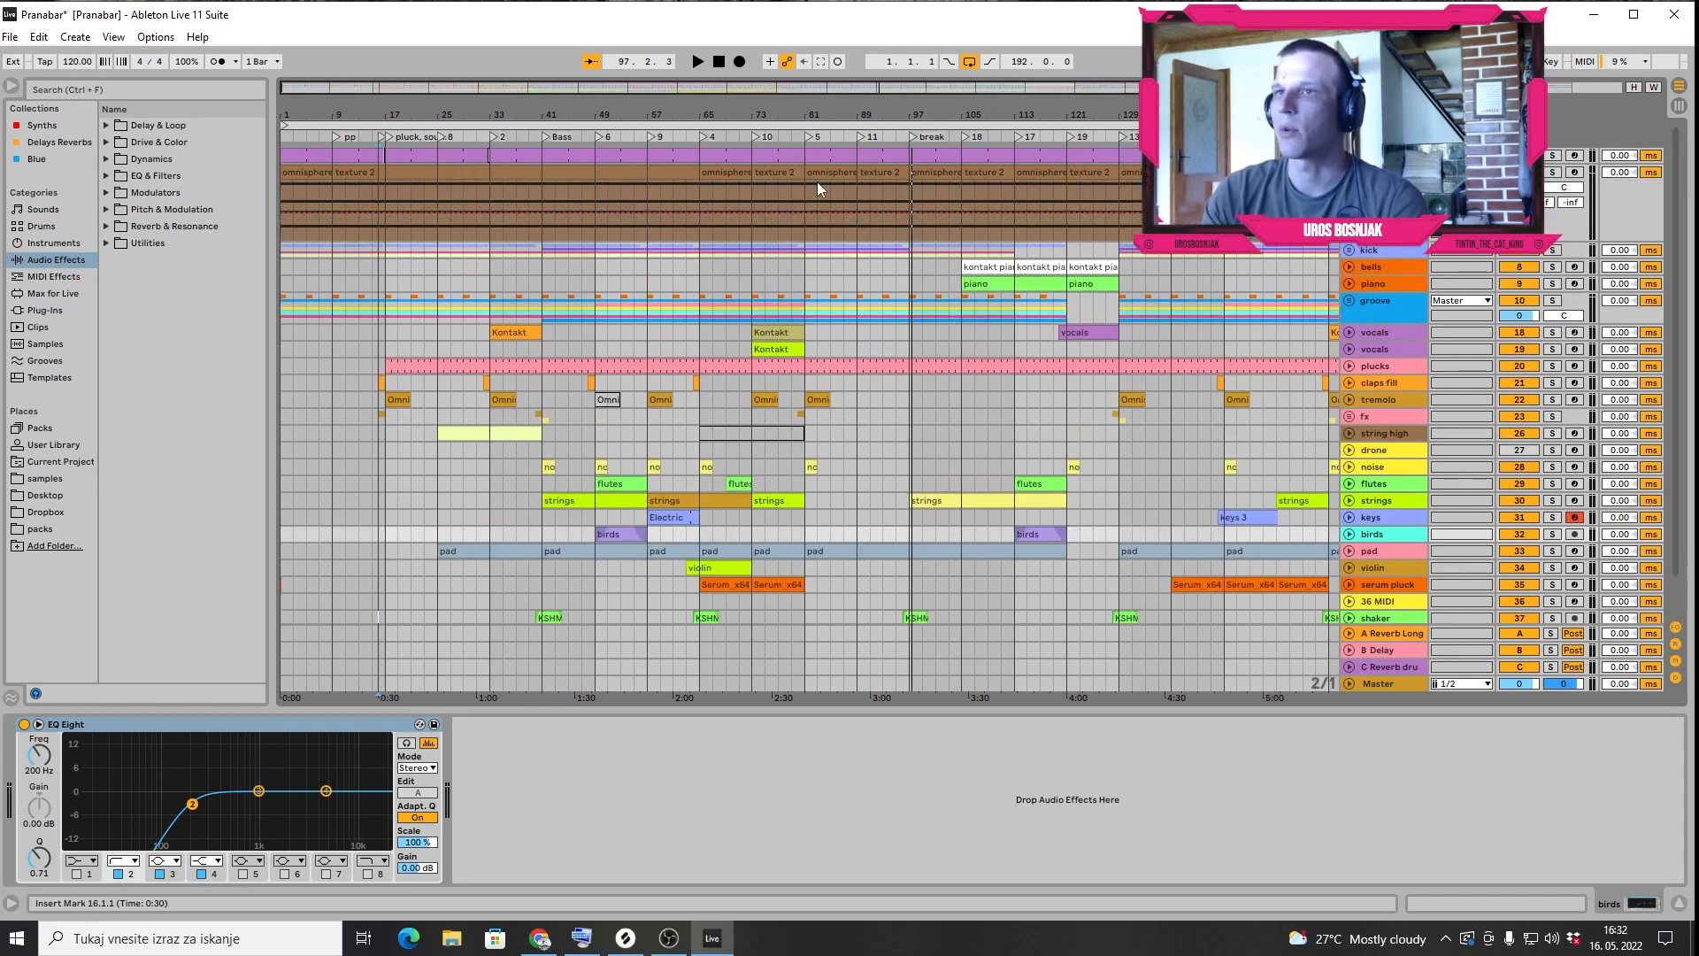
pyautogui.click(780, 173)
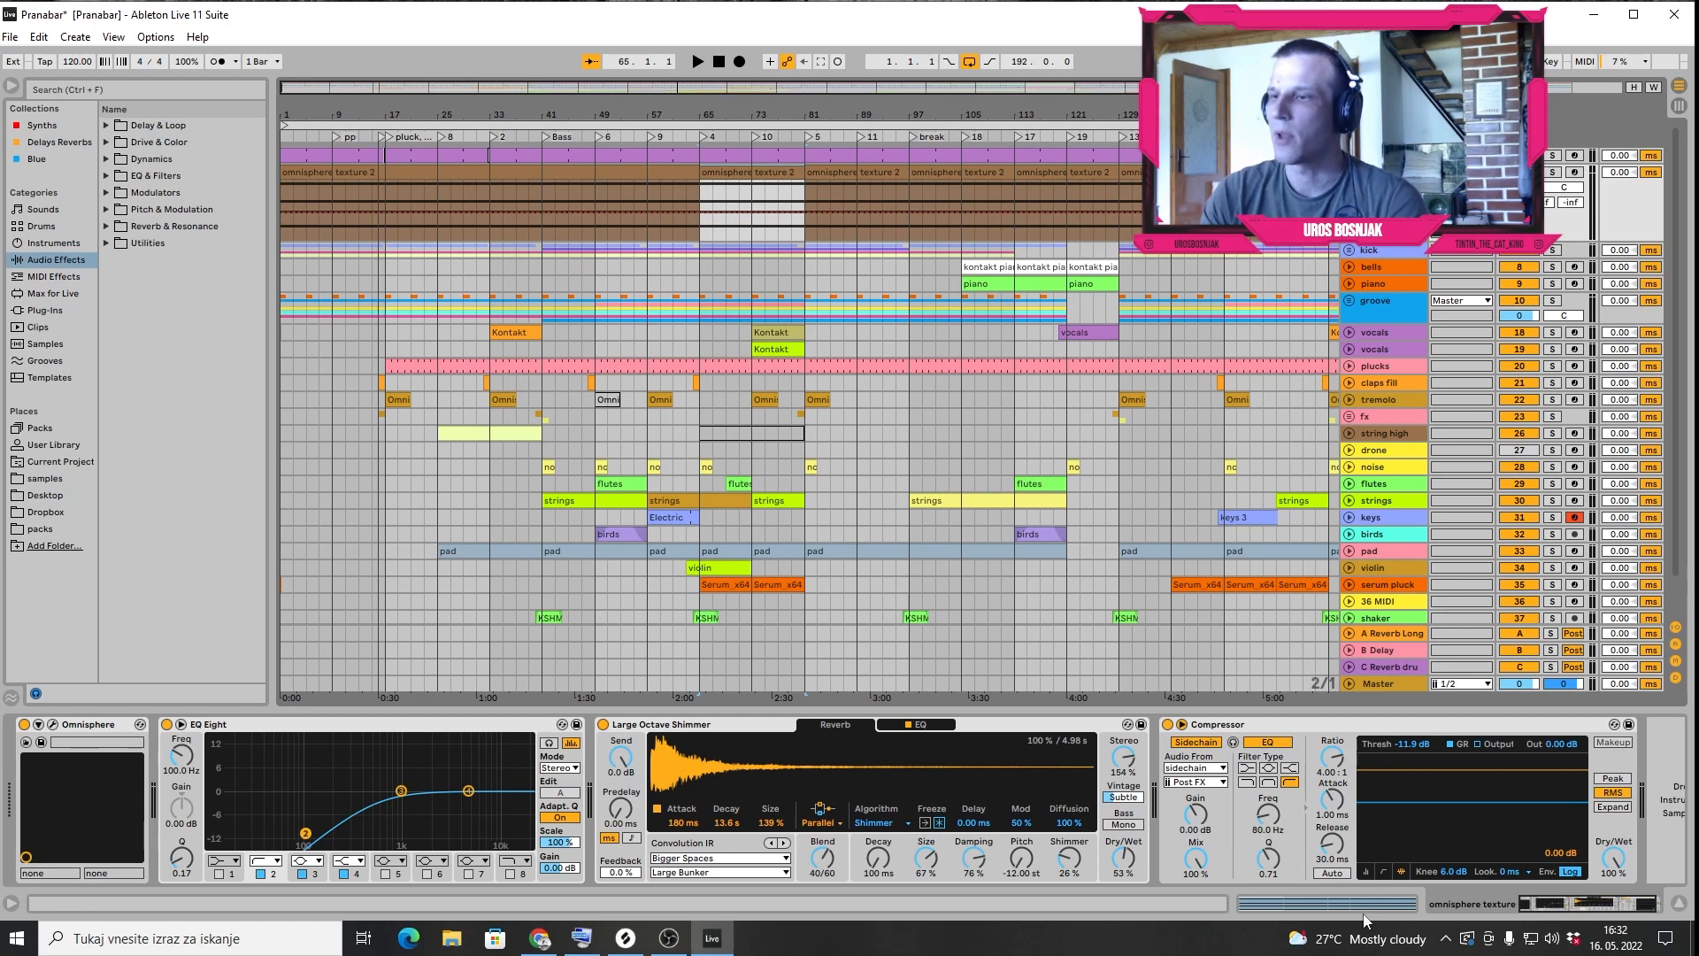
pyautogui.click(1344, 898)
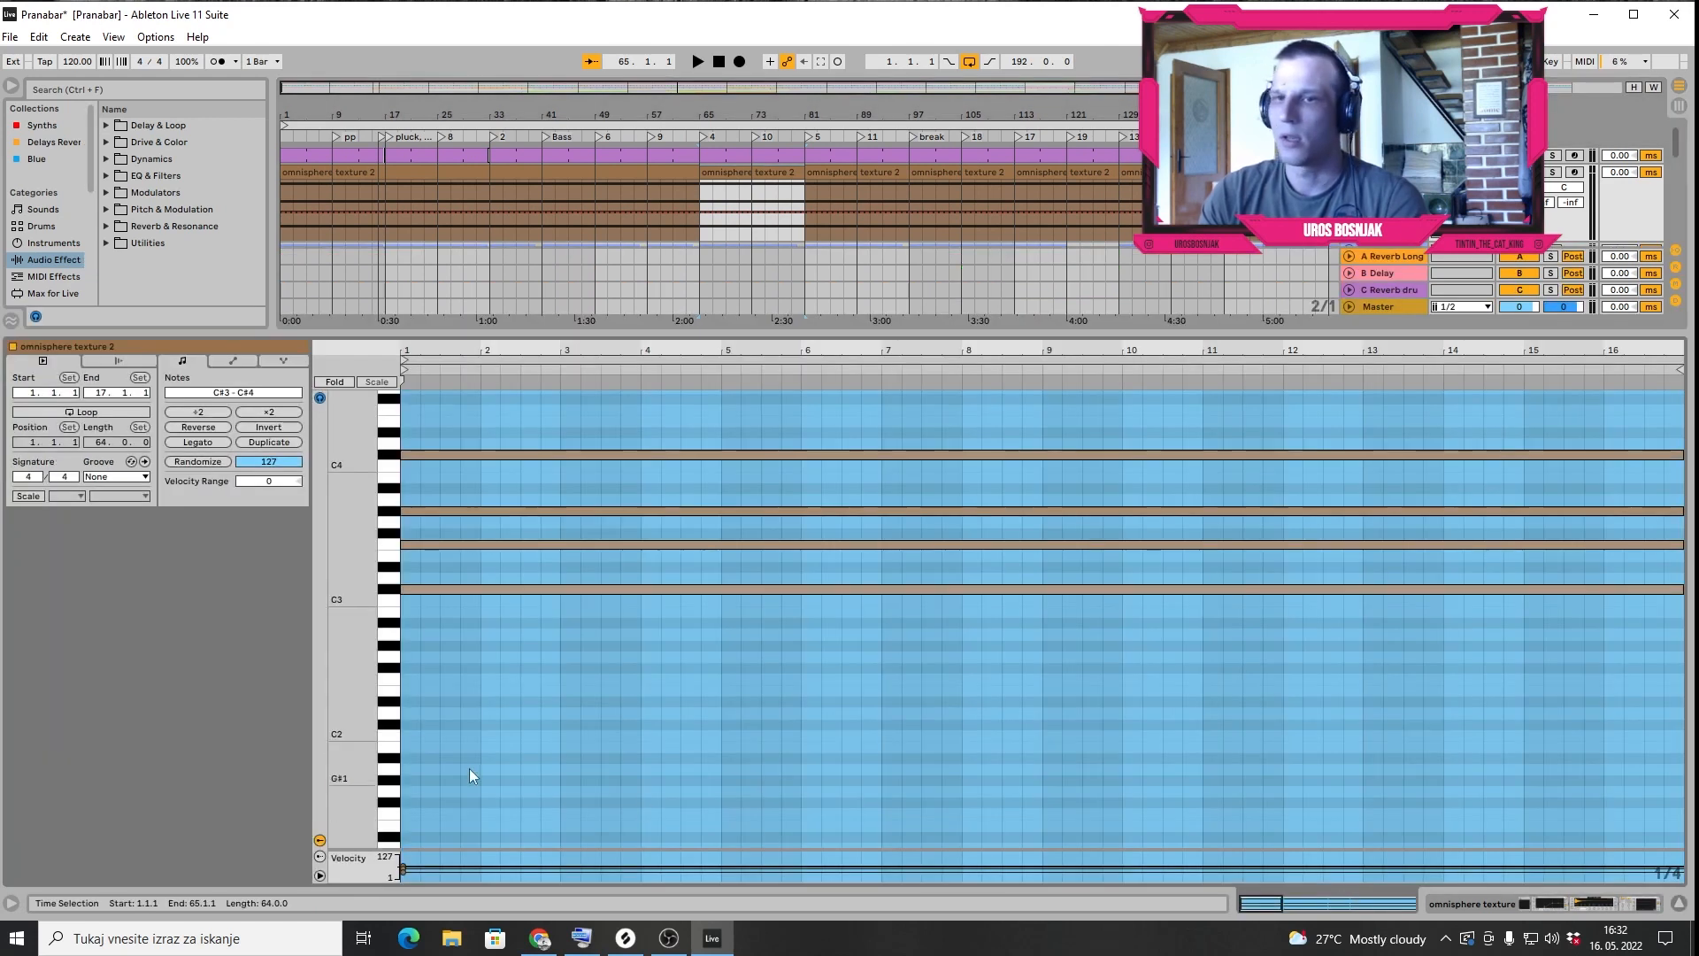
pyautogui.click(1572, 905)
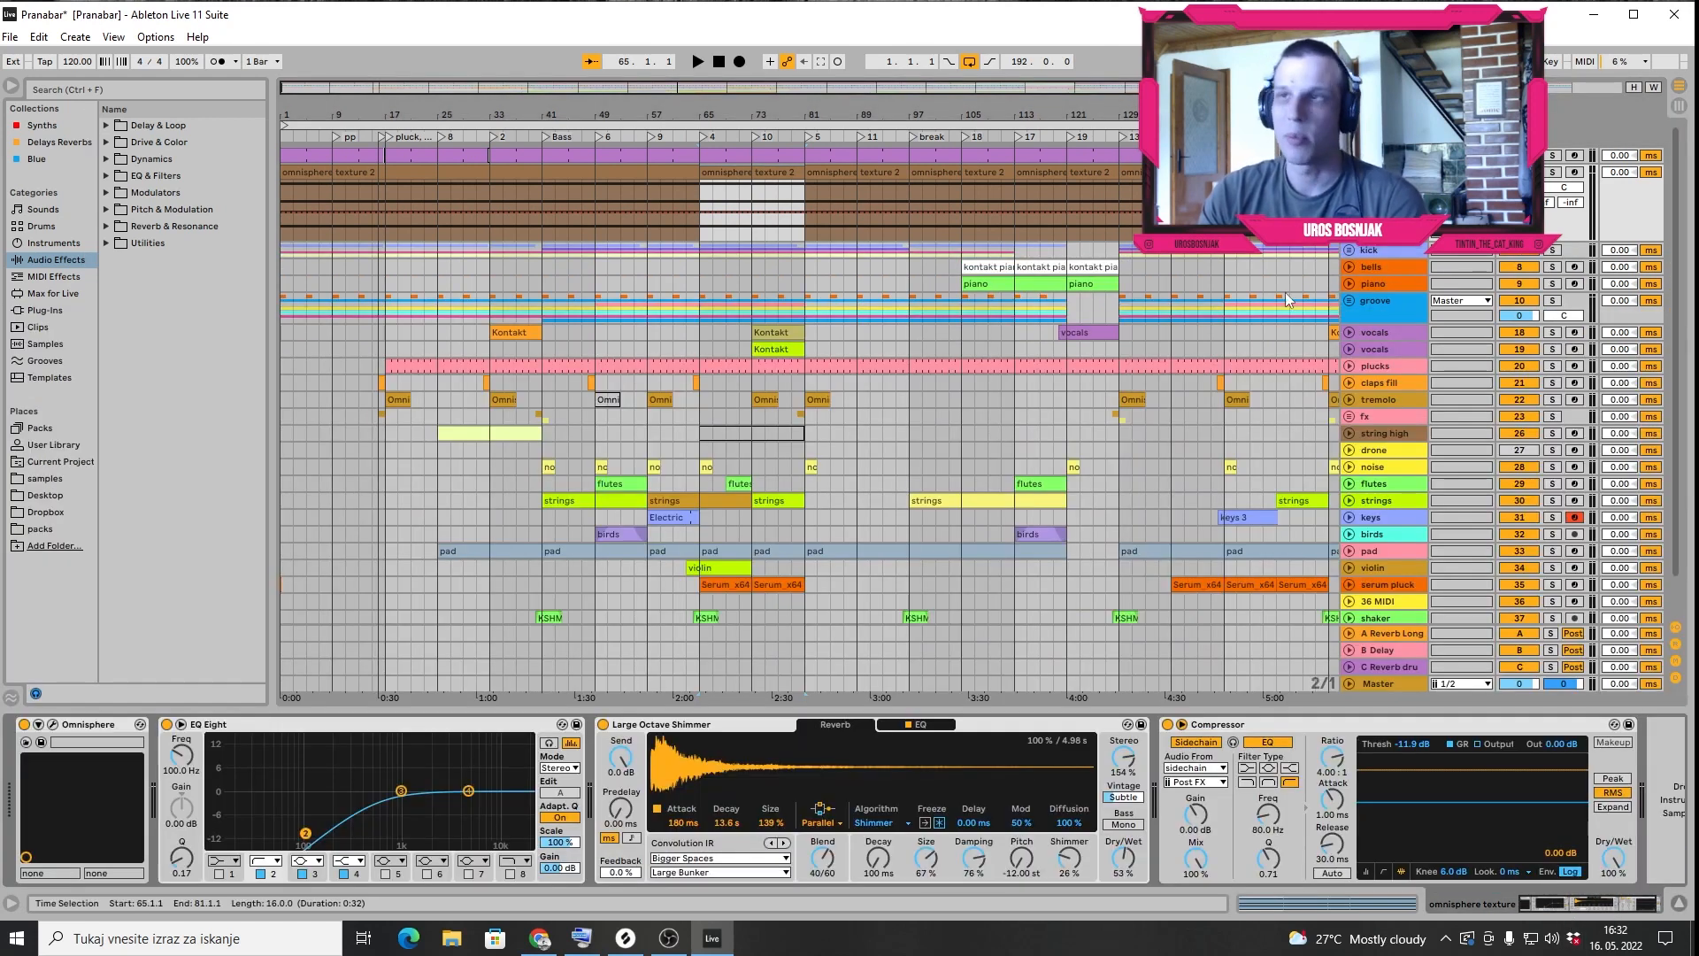
pyautogui.scroll(-3, 471, 380)
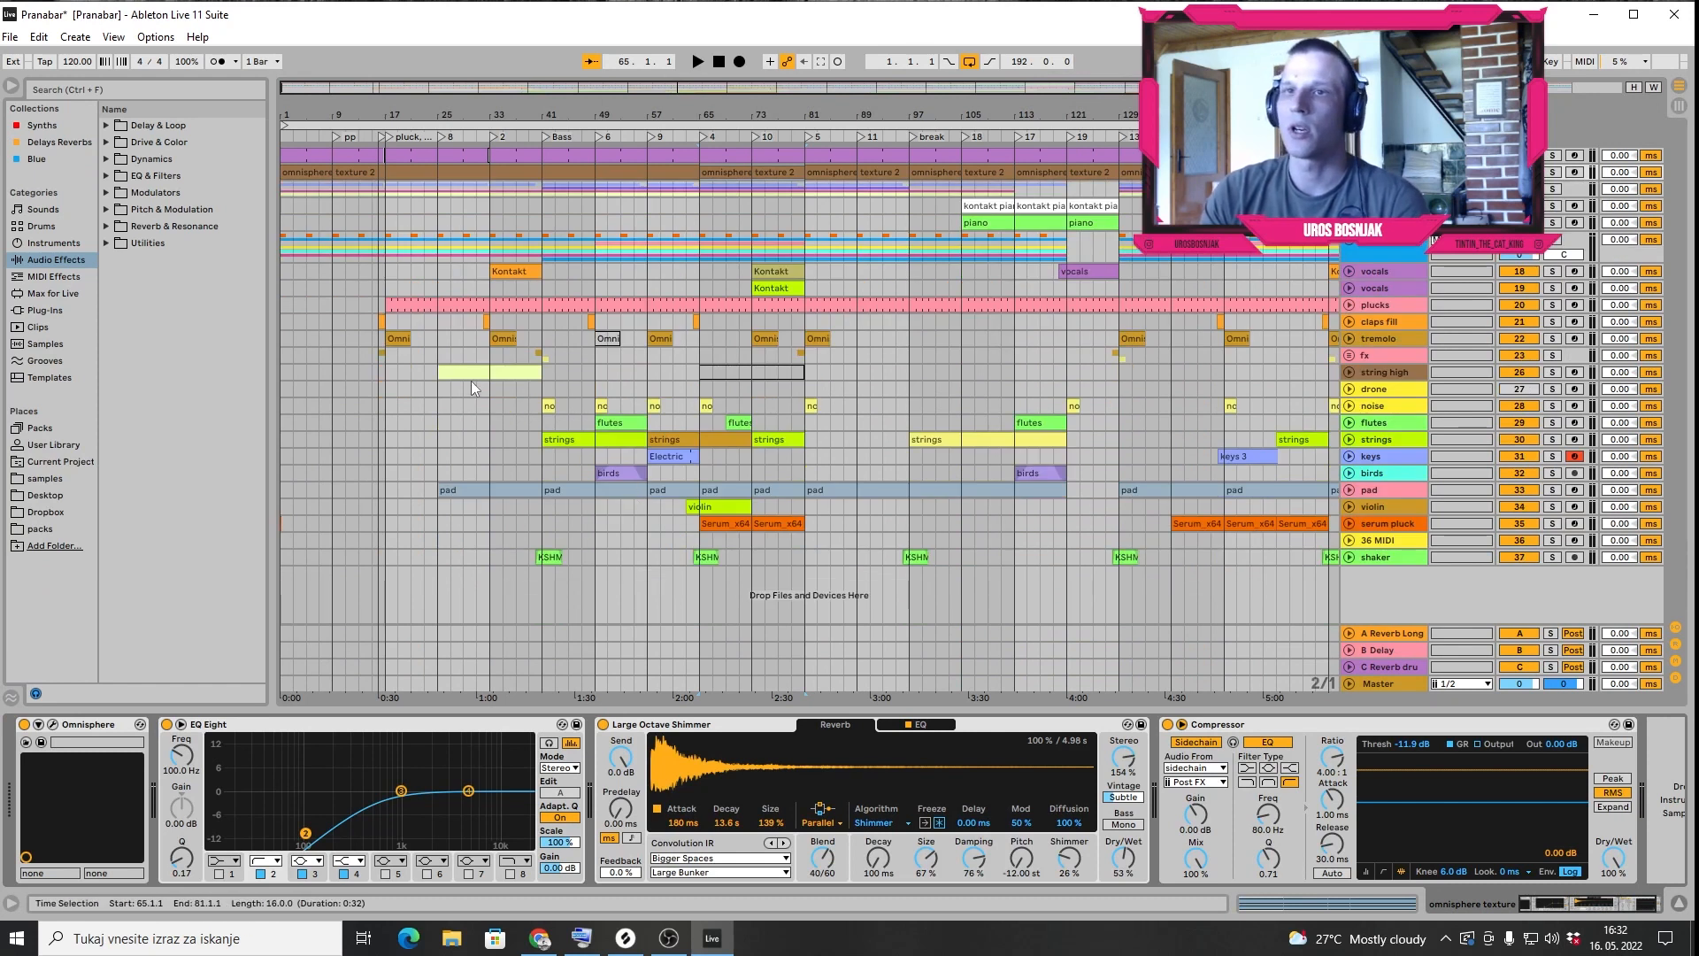
# Open the pad clip at bar 25 and highlight its opening C#3, F3 and G#3 chord and the A3 note
pyautogui.click(468, 379)
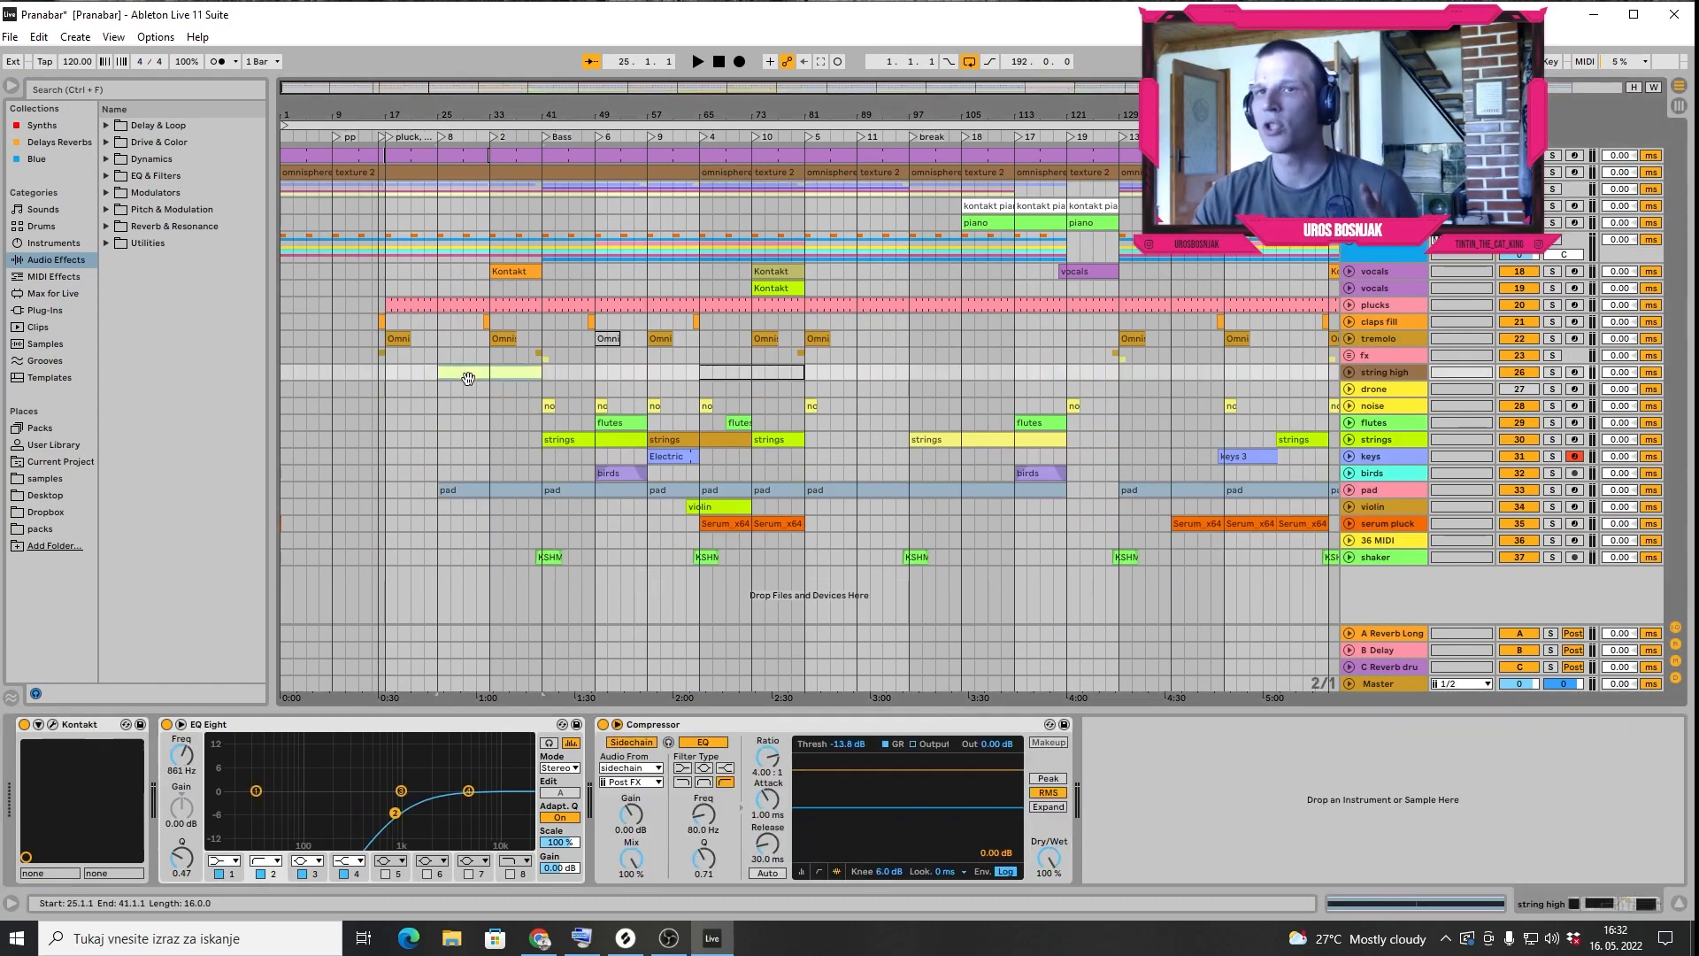
pyautogui.doubleClick(462, 492)
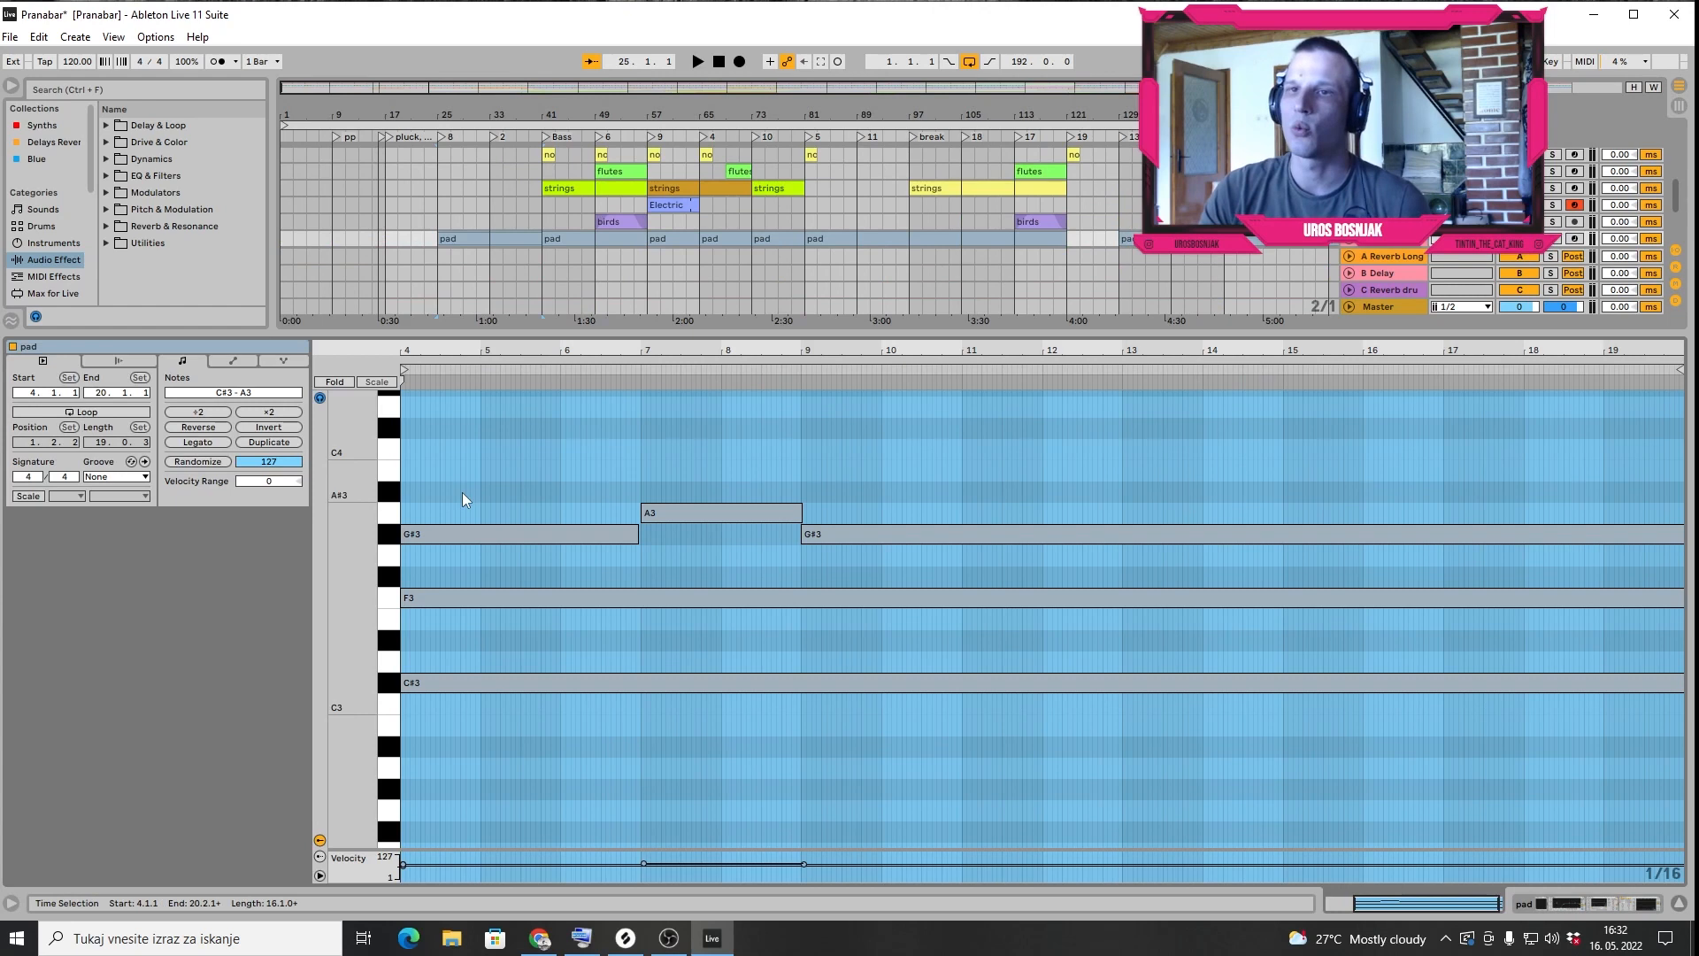
pyautogui.moveTo(469, 713); pyautogui.dragTo(481, 522)
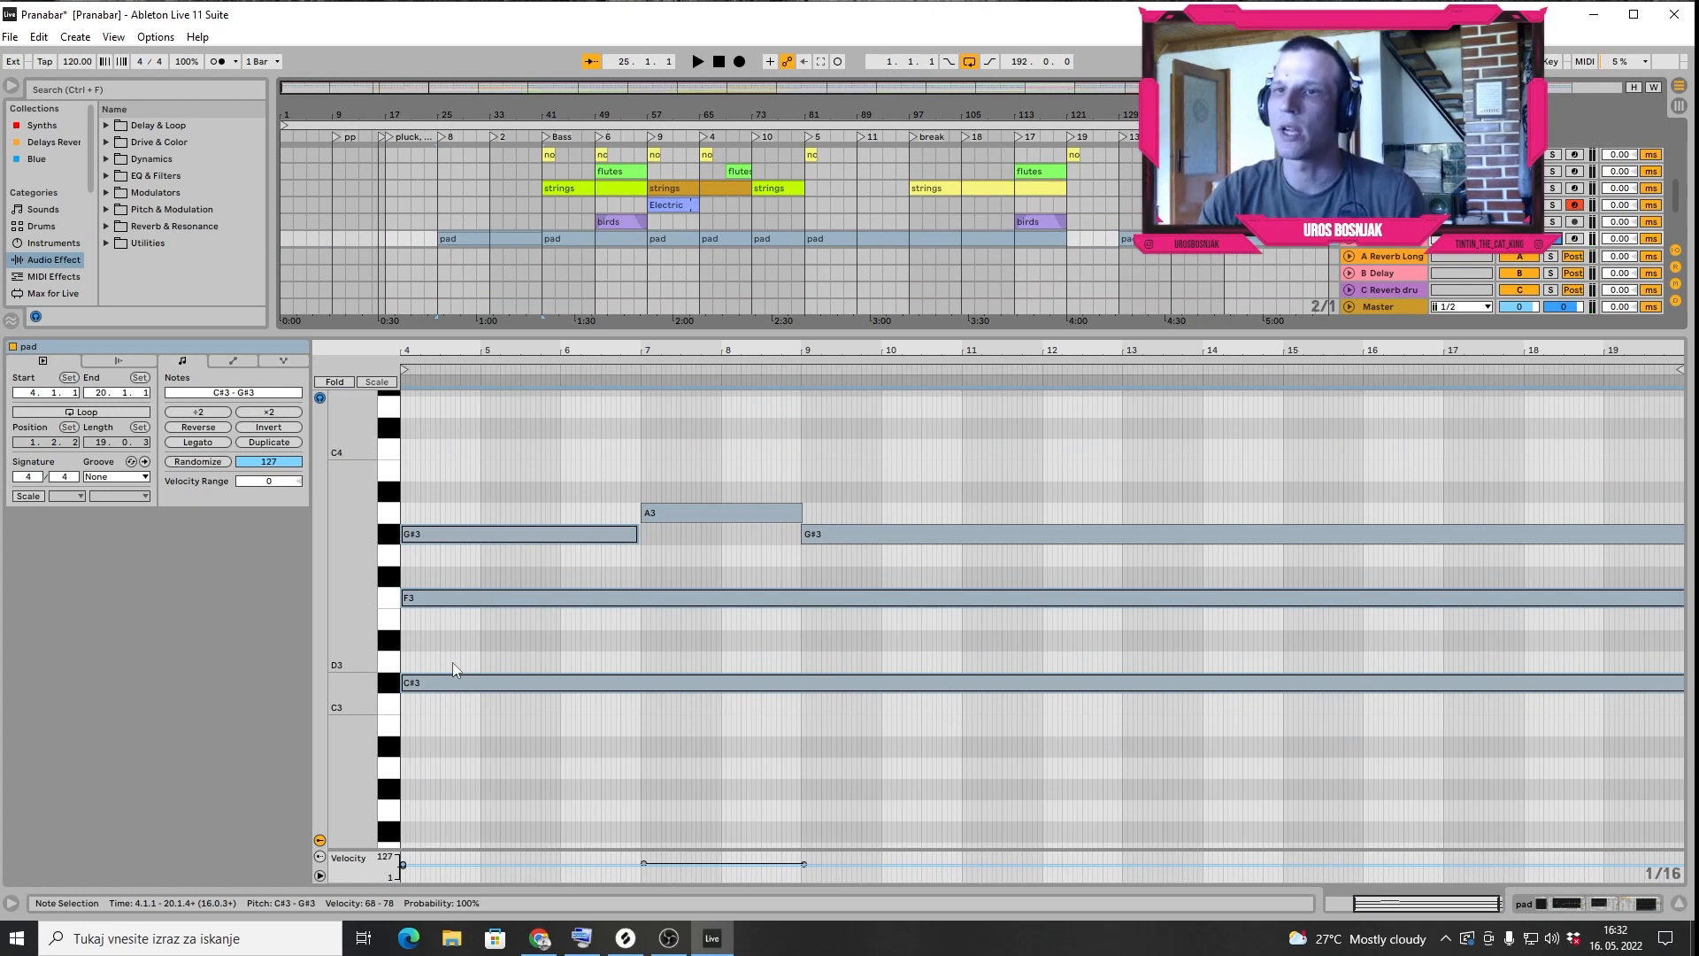
pyautogui.moveTo(687, 559); pyautogui.dragTo(715, 522)
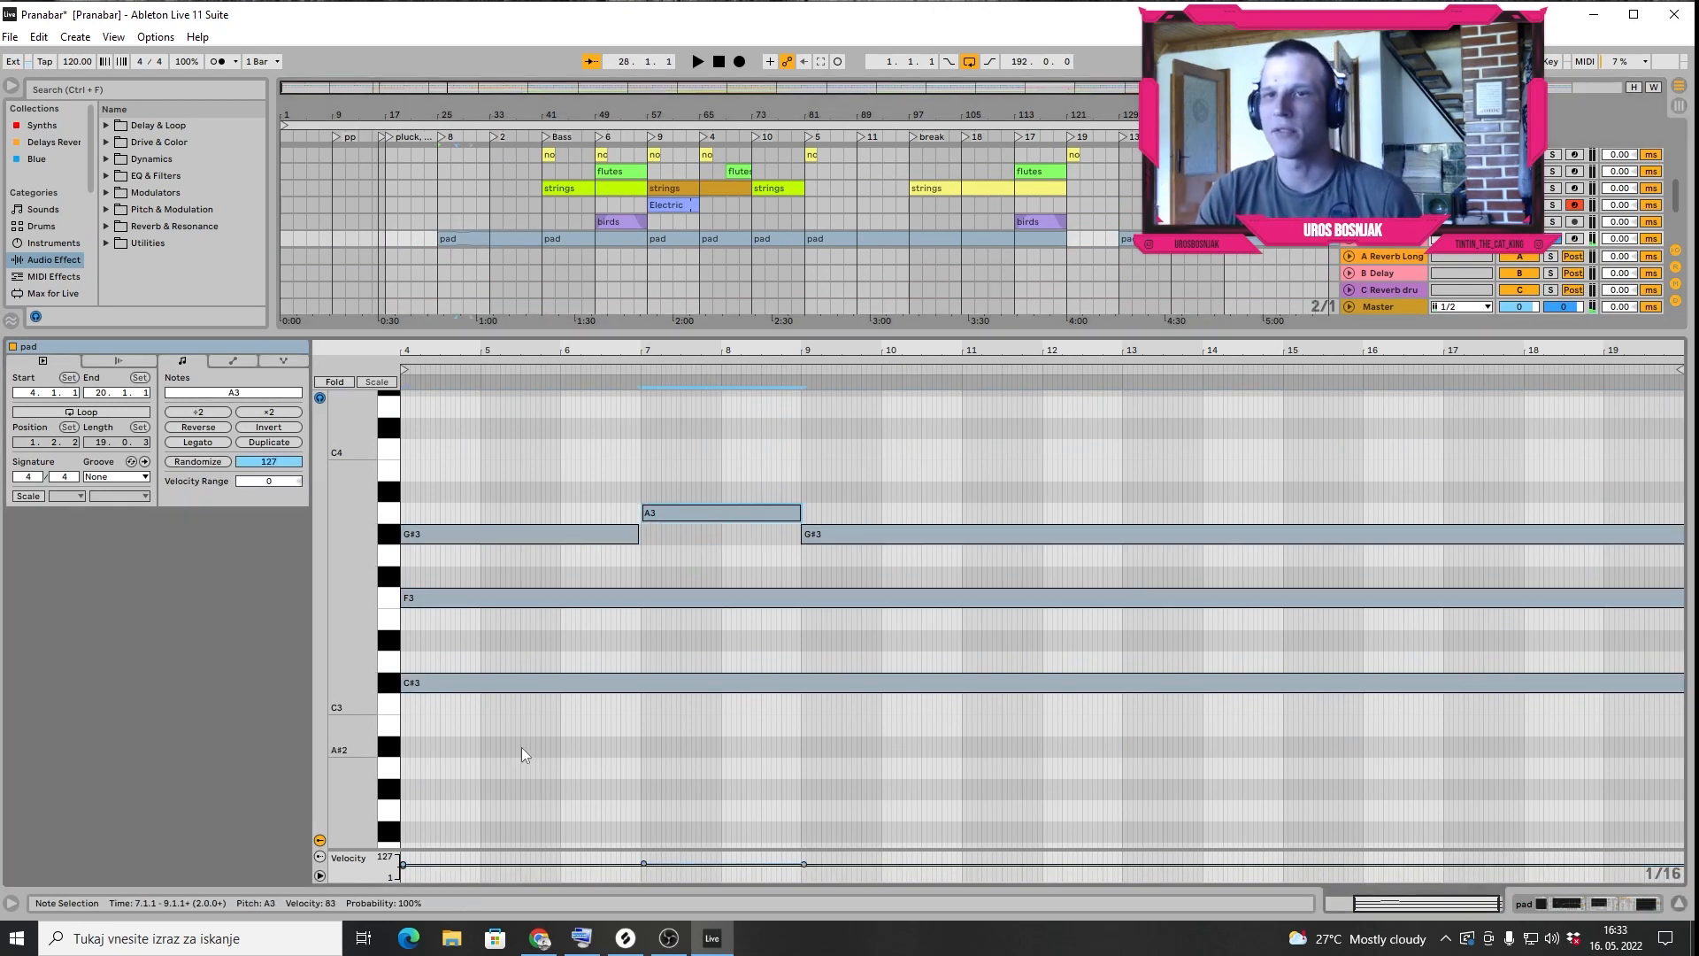
# Highlight the pad's opening chord again, play the clip from its bar 6, and return to the track's devices
pyautogui.moveTo(522, 747); pyautogui.dragTo(514, 689)
pyautogui.moveTo(485, 813); pyautogui.dragTo(473, 561)
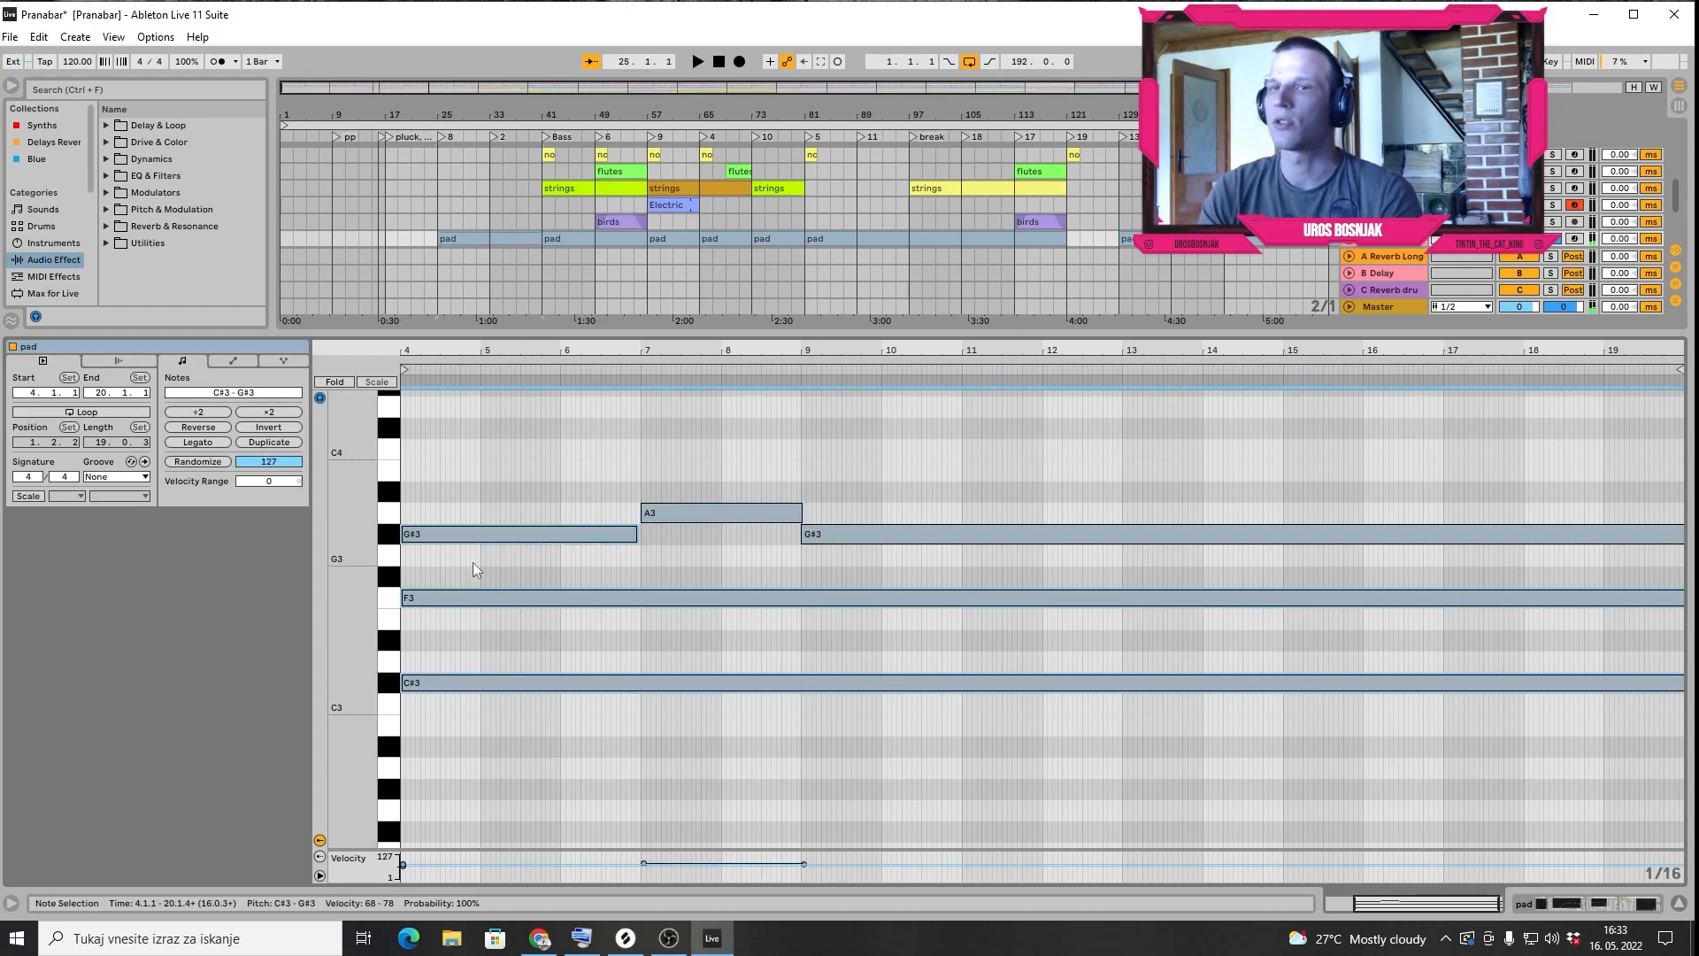
pyautogui.click(576, 778)
pyautogui.press('space')
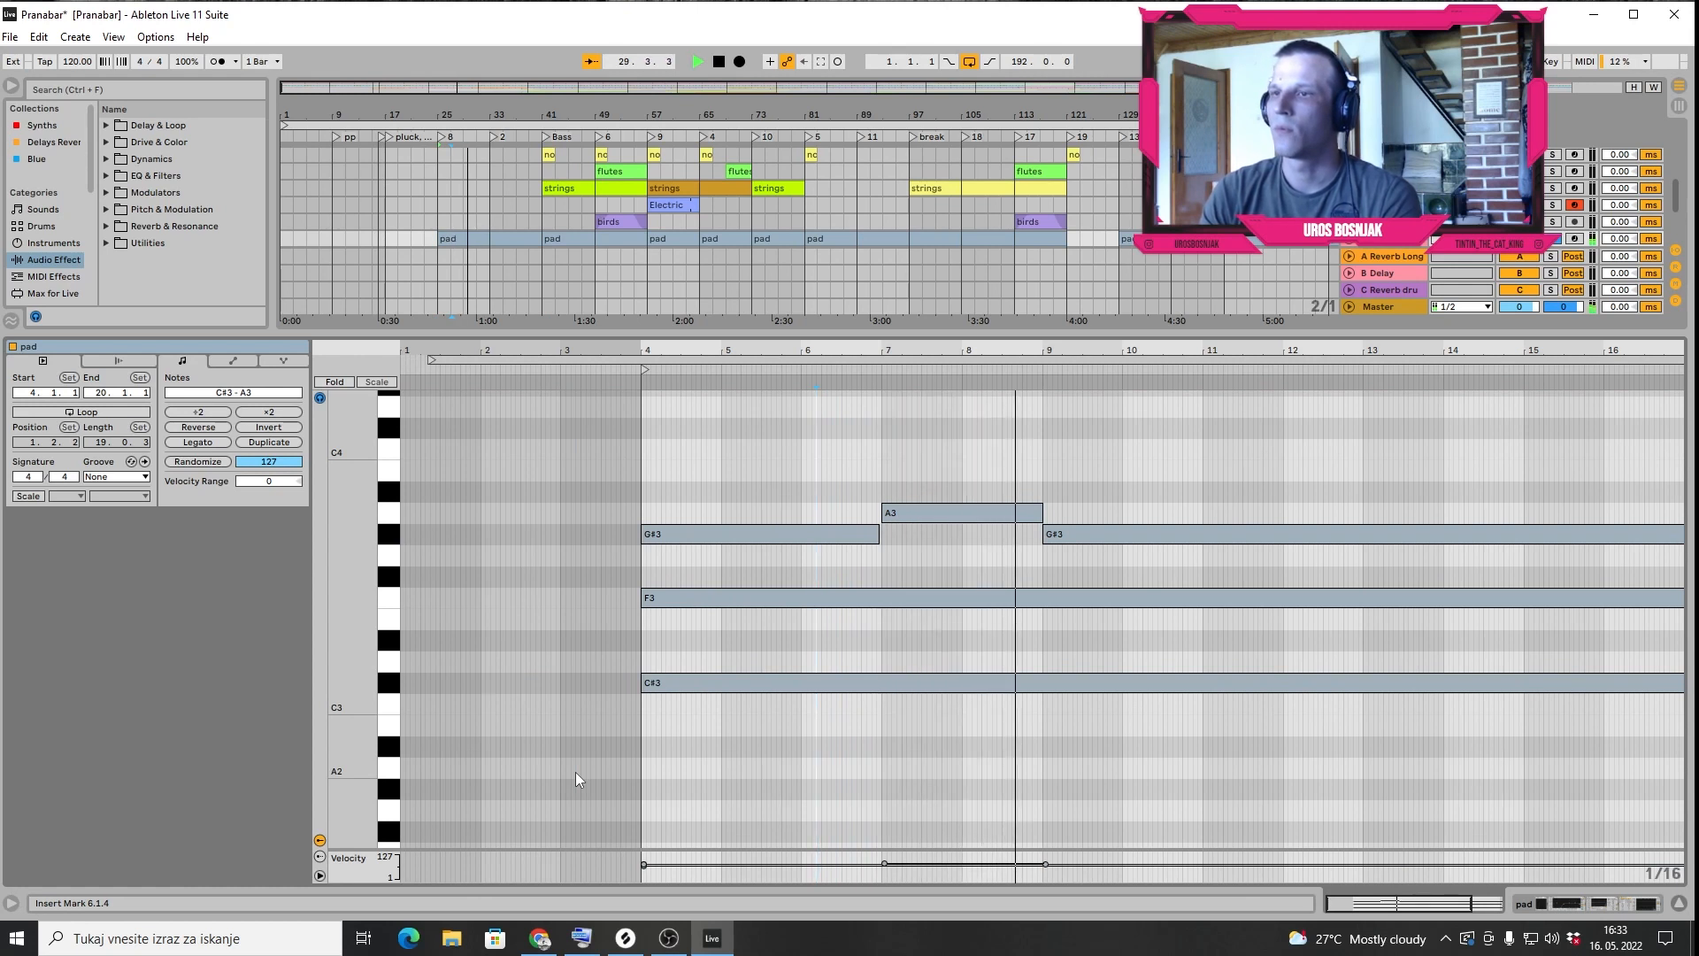
pyautogui.press('space')
pyautogui.click(1570, 905)
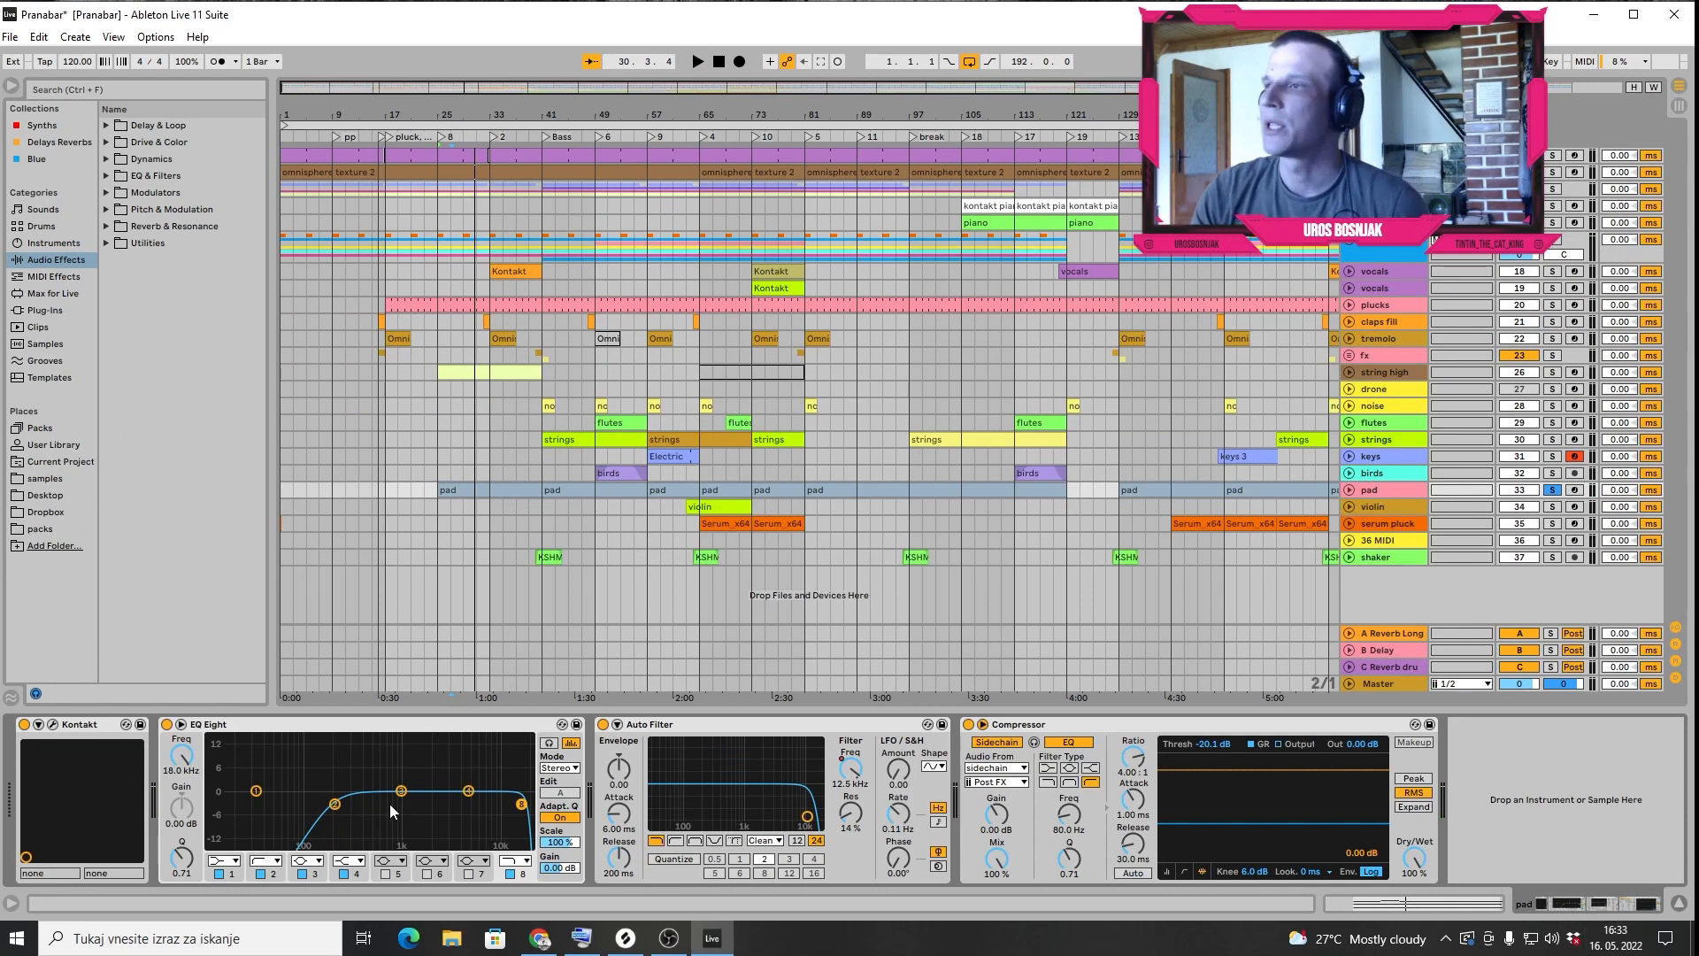
# Examine the melody notes of the Kontakt clip at bar 33 on the first vocals track, highlighting the B4 note
pyautogui.doubleClick(517, 271)
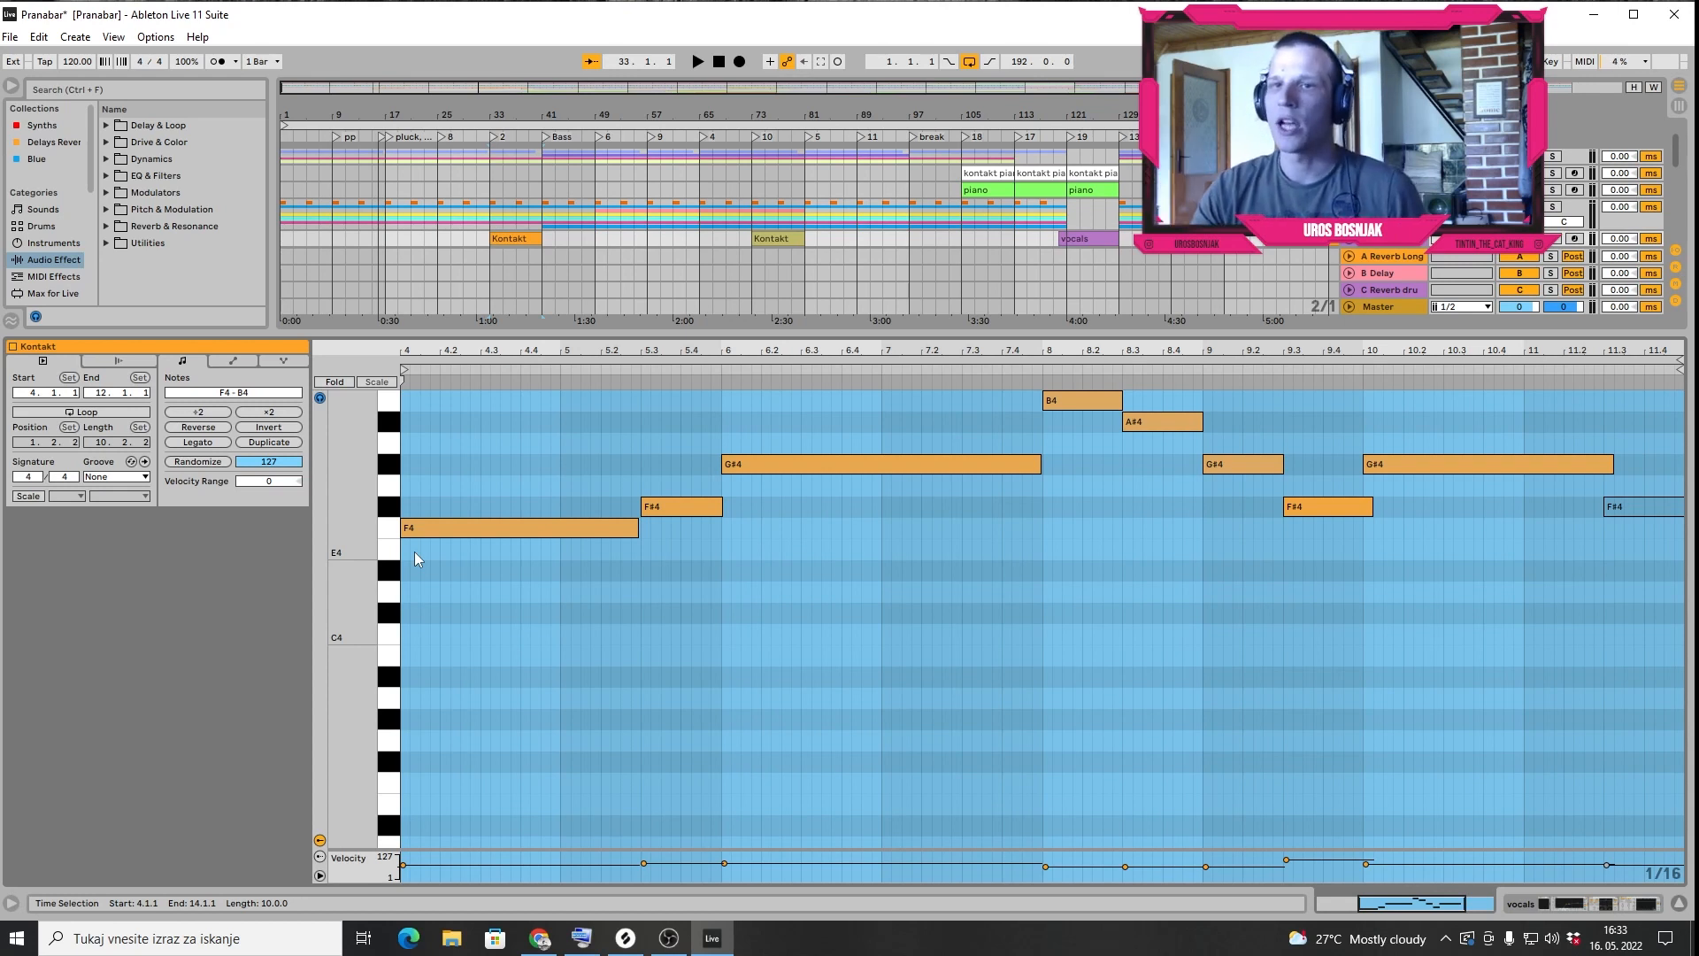
pyautogui.scroll(3, 438, 461)
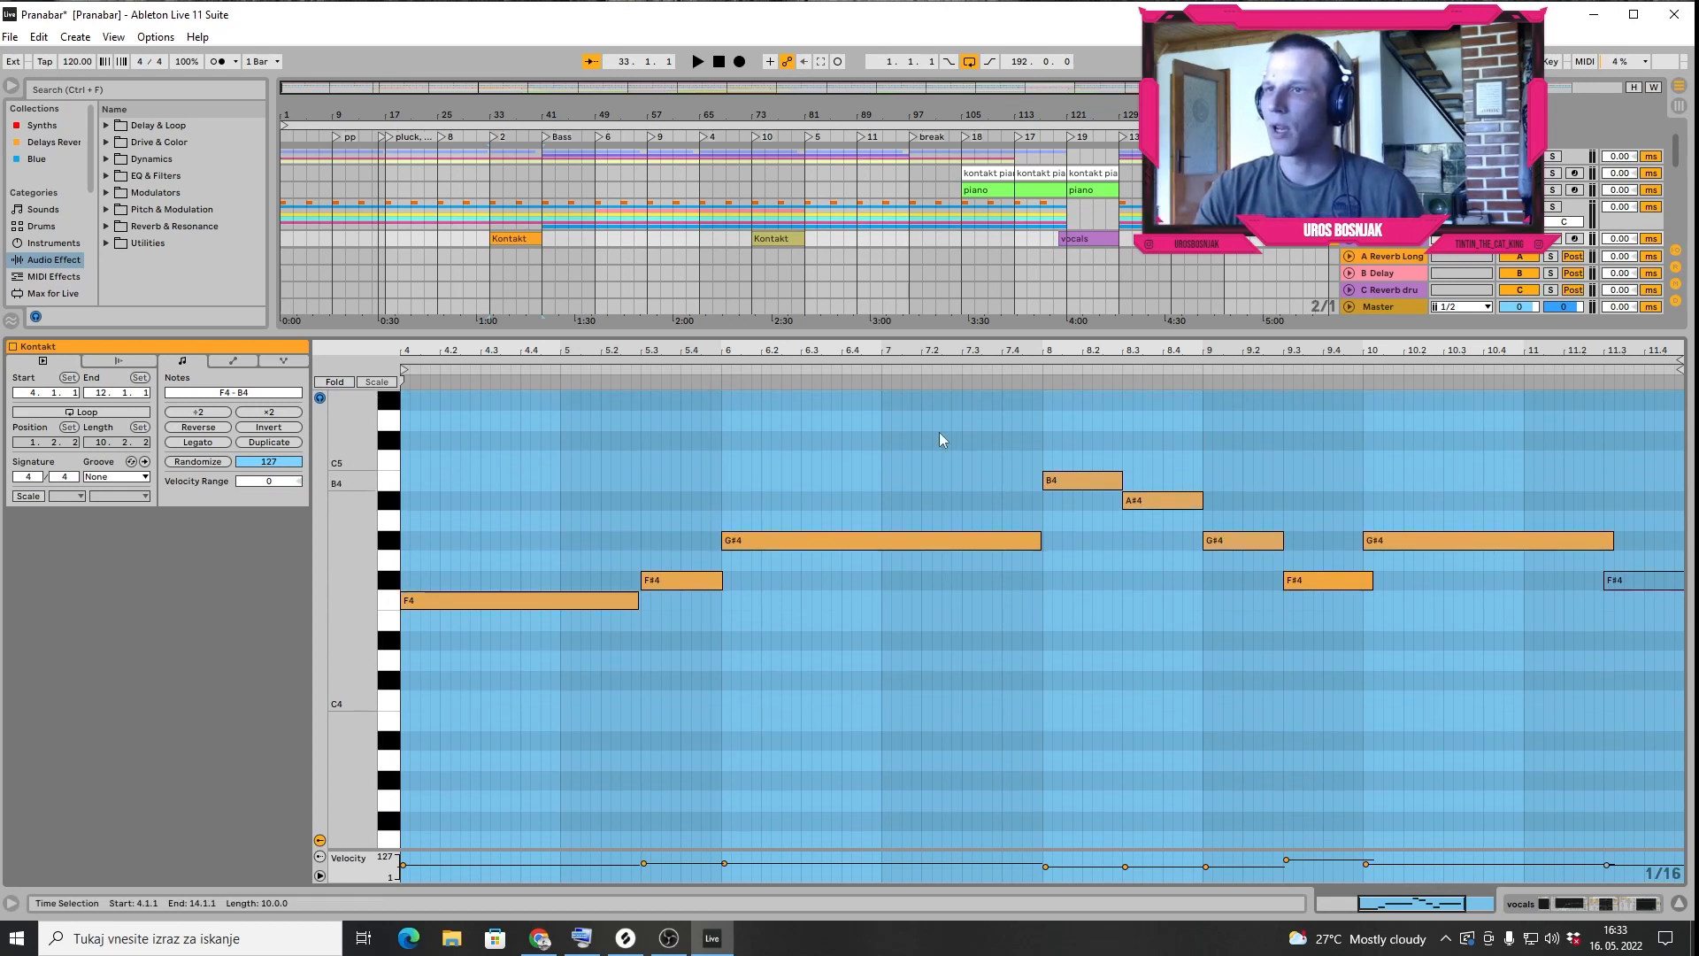
pyautogui.click(1065, 482)
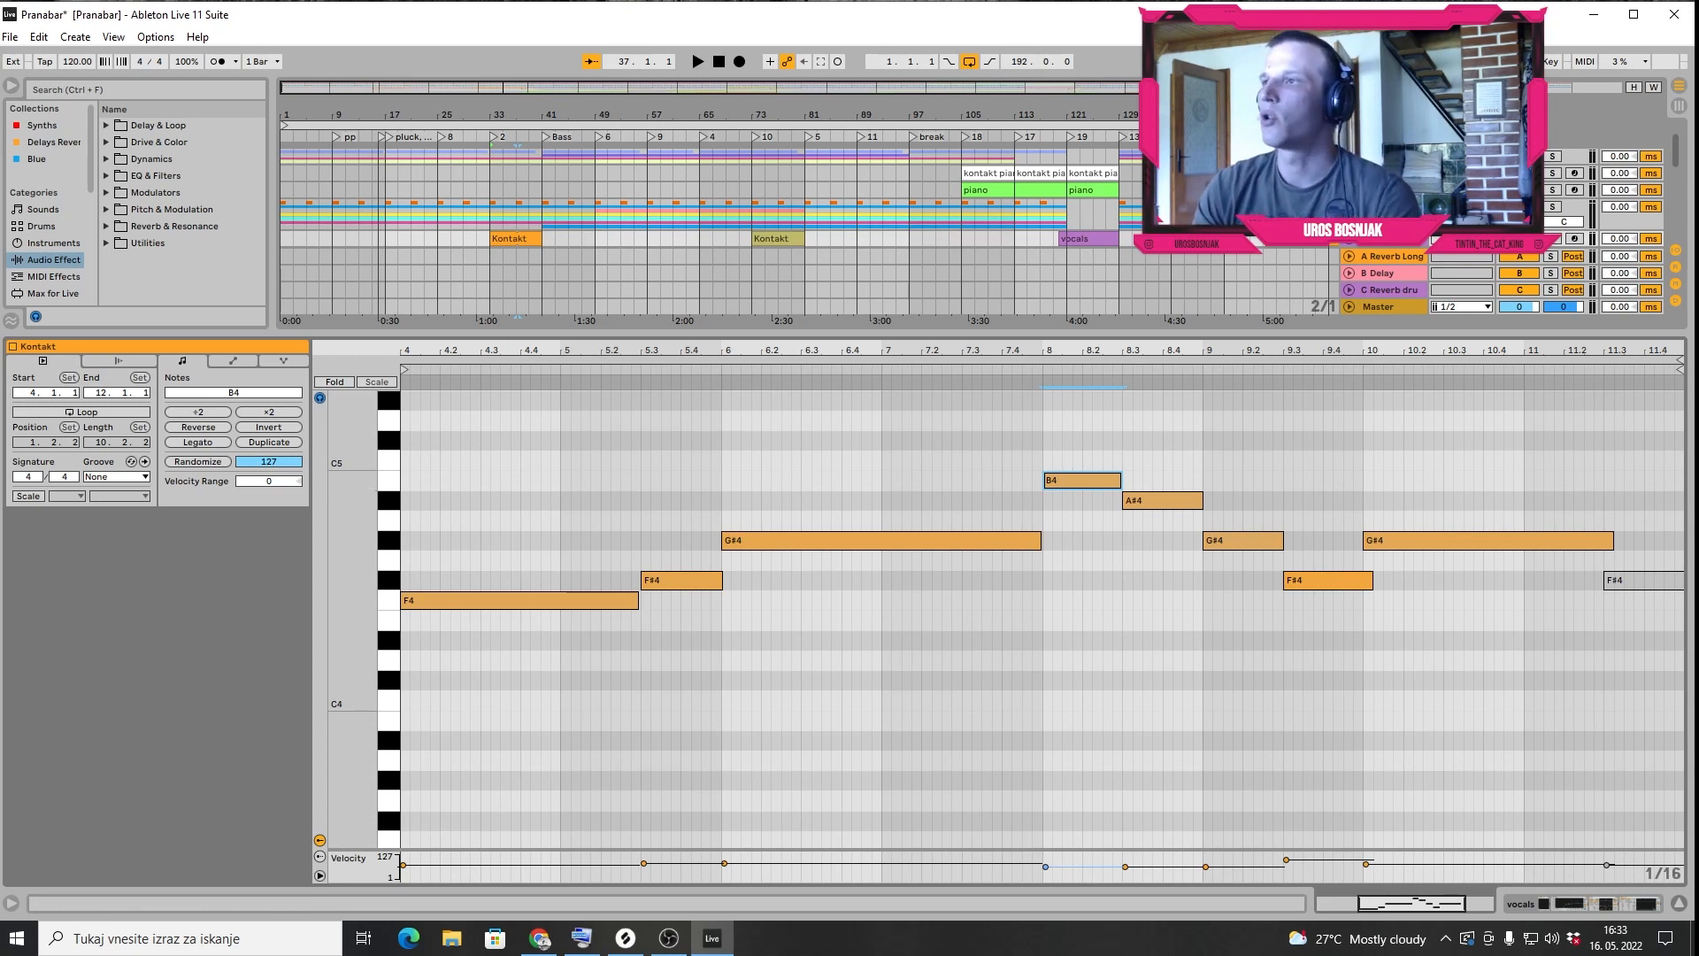
pyautogui.click(1616, 903)
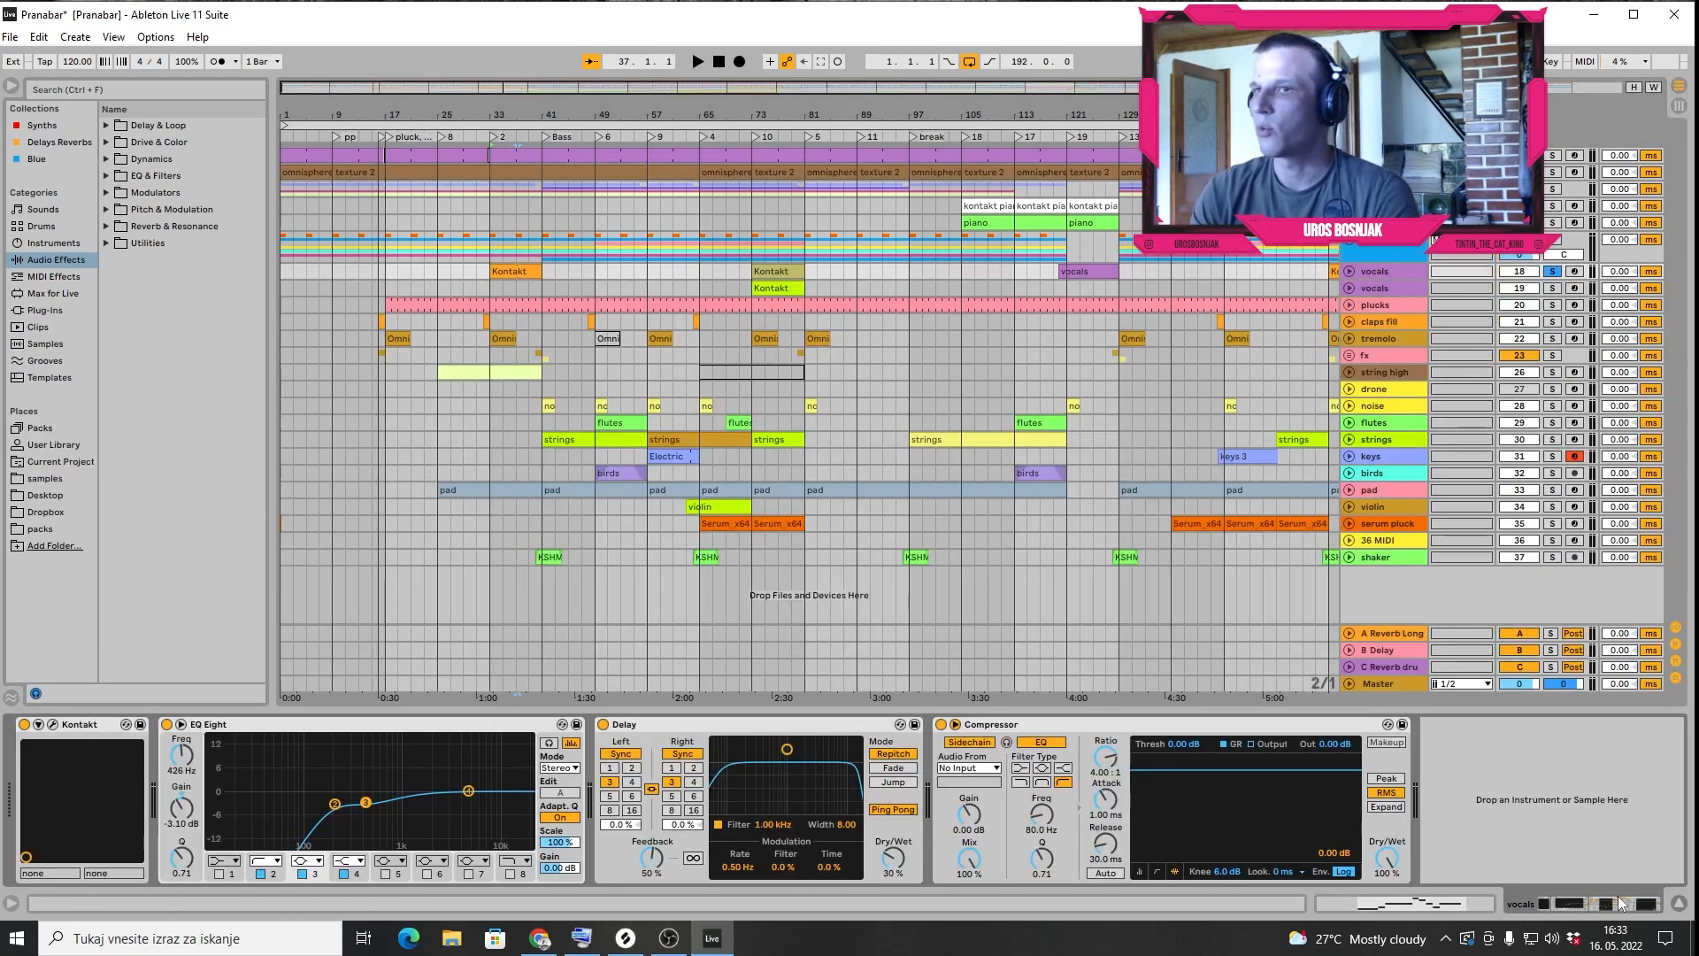
# Examine the notes in the string high clip at bar 25 and return to its device chain
pyautogui.click(513, 366)
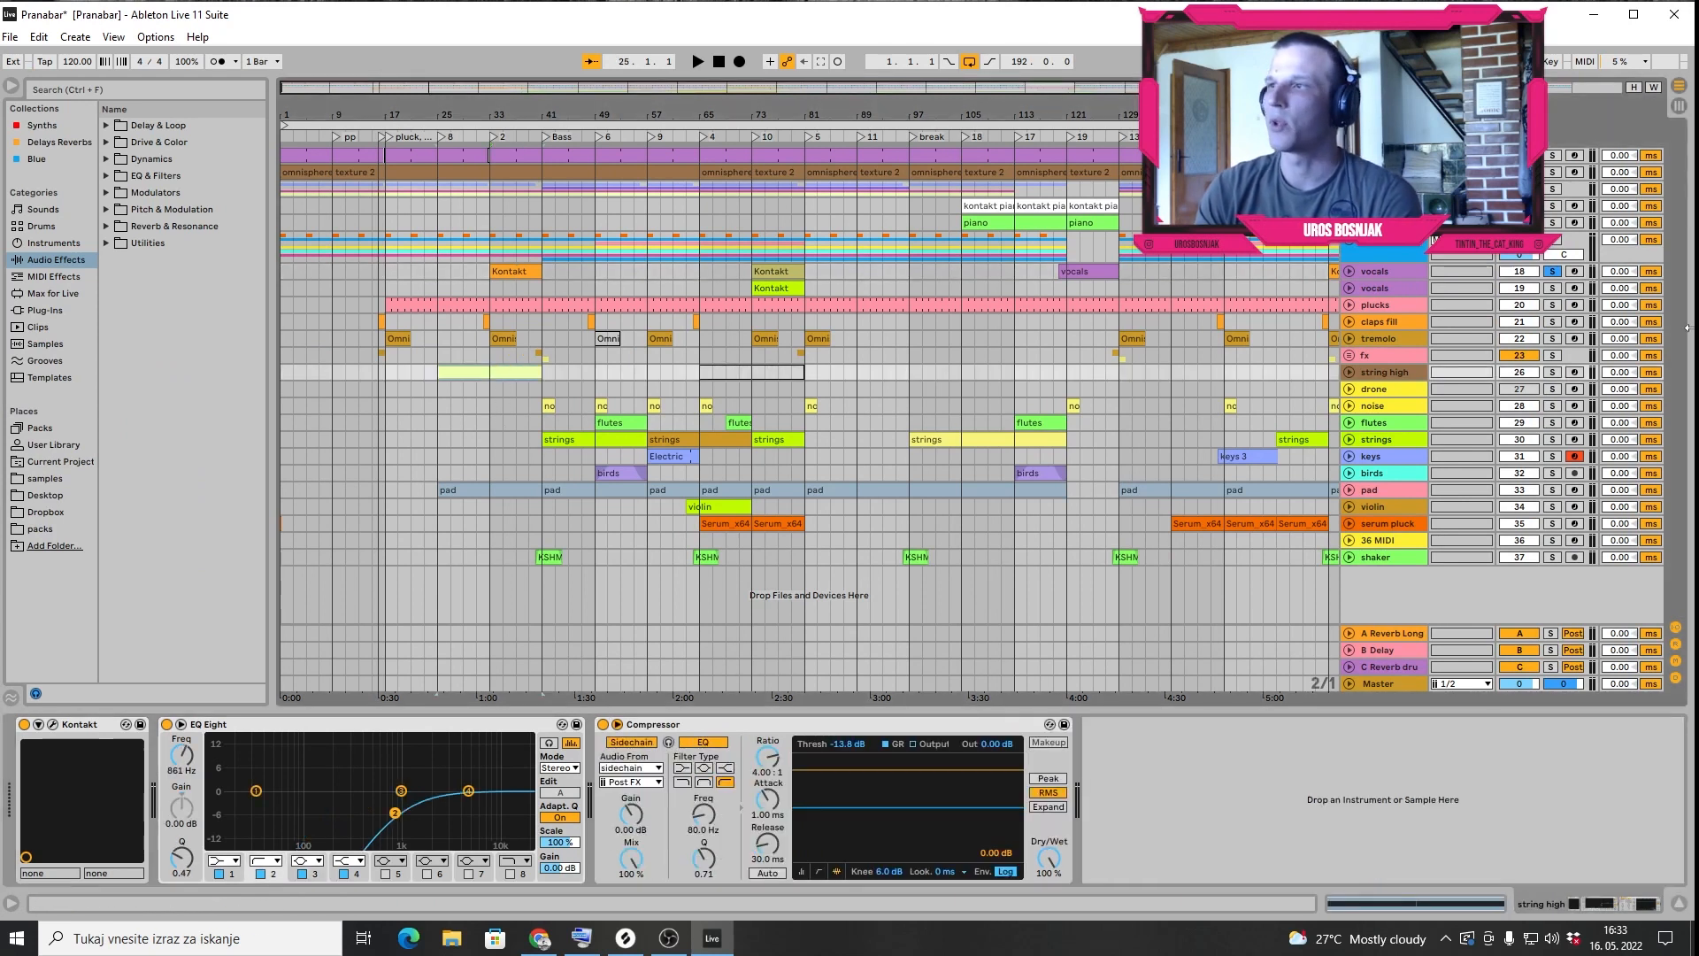
pyautogui.doubleClick(507, 371)
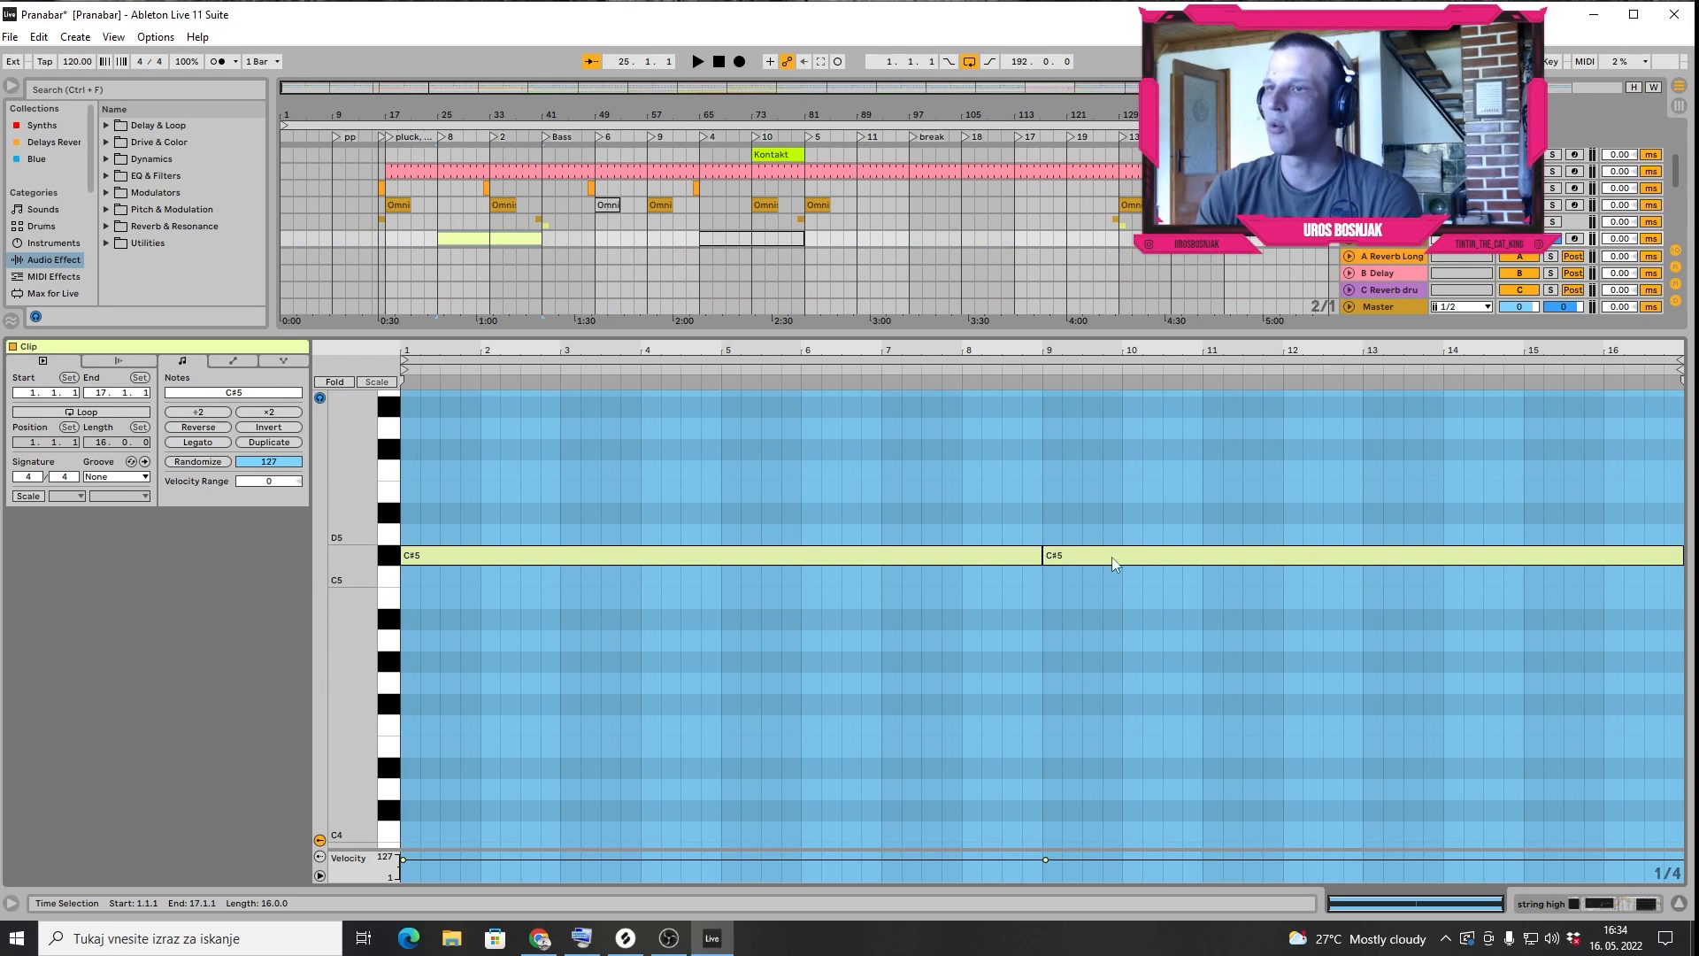
pyautogui.click(1609, 906)
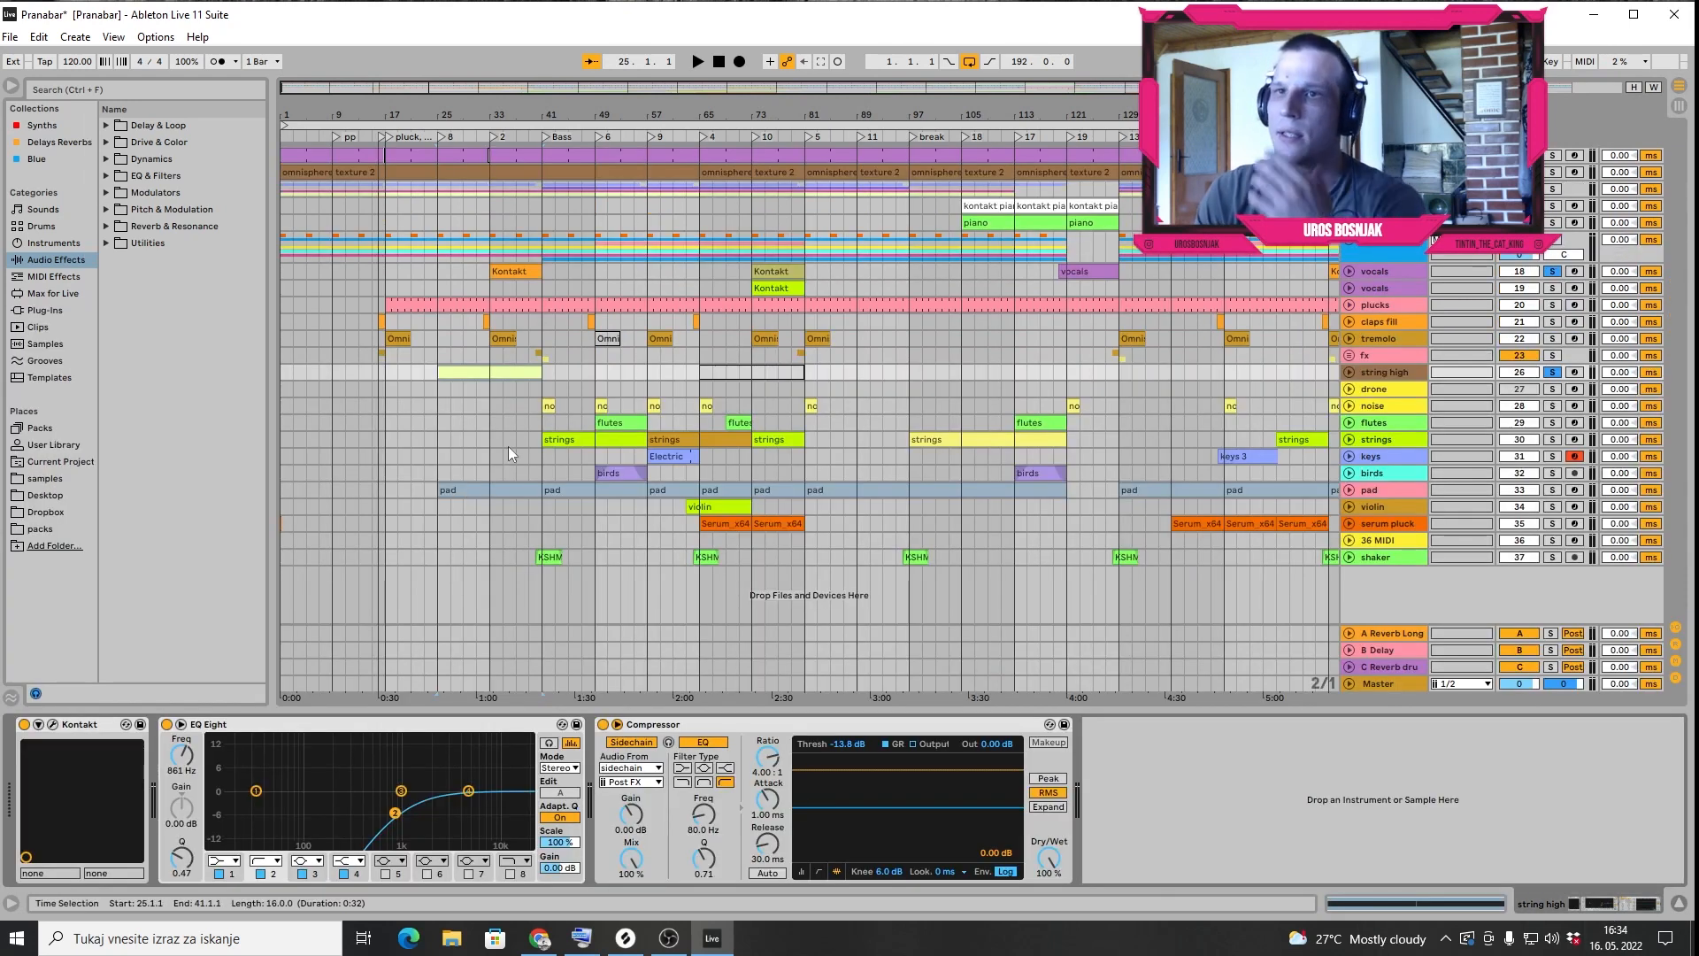
# Play the soloed vocals and string high tracks from bar 33 while viewing the Kontakt clip's notes, and stop playback
pyautogui.click(510, 270)
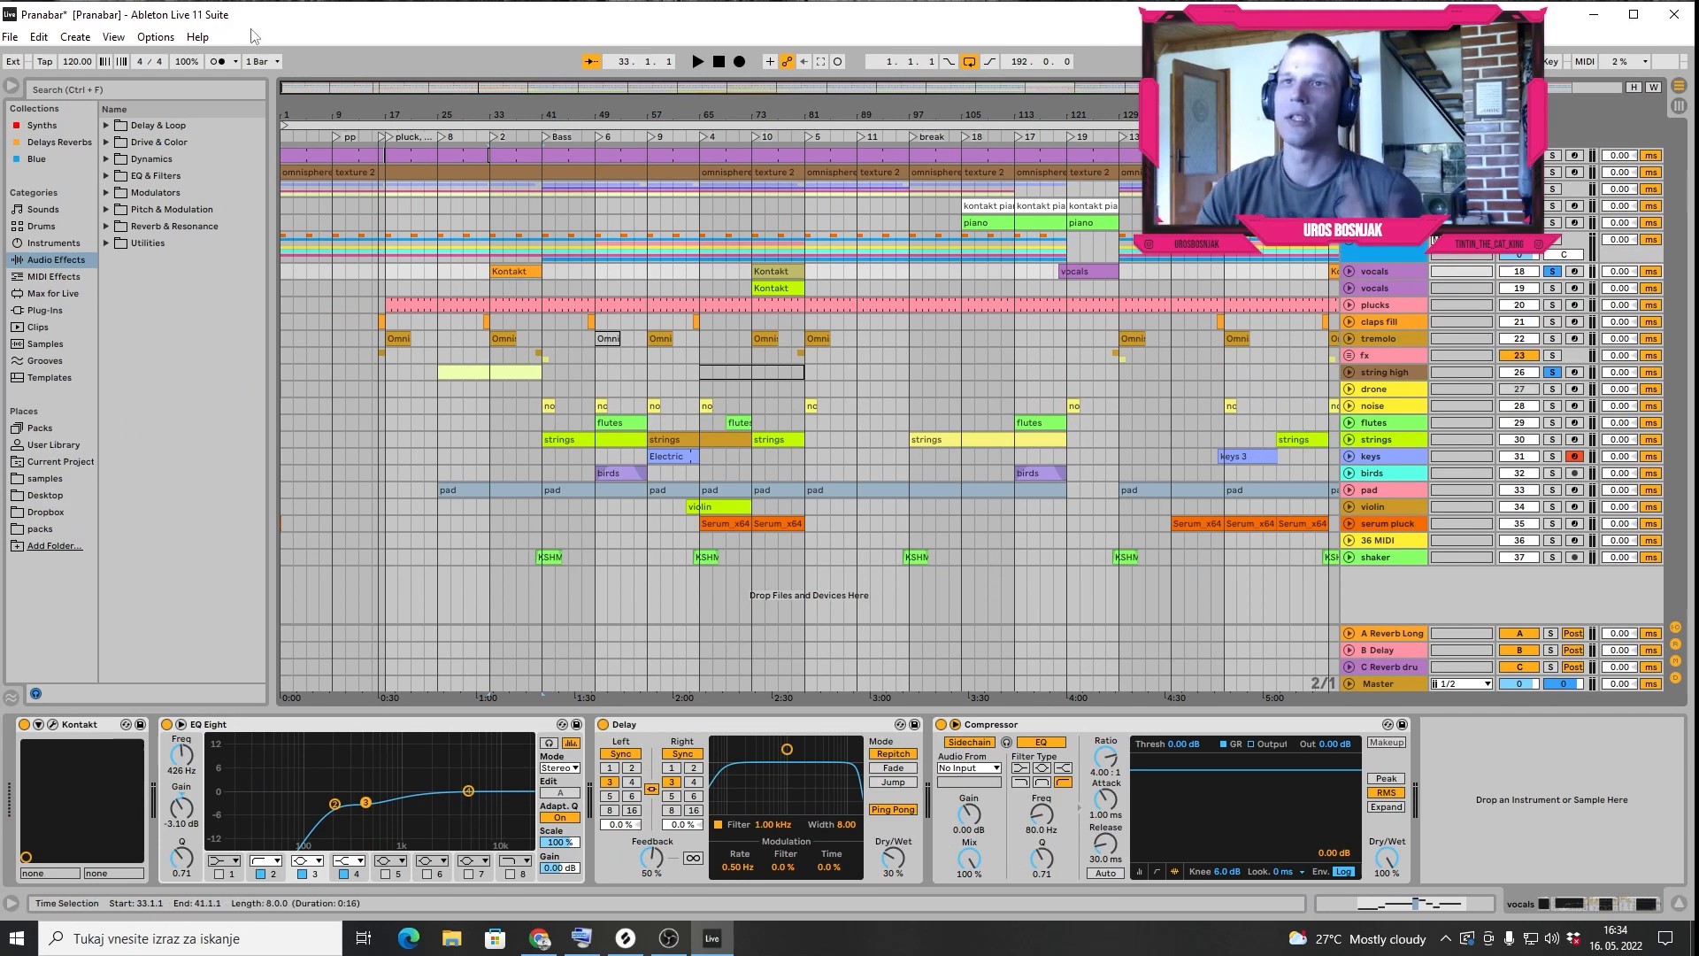
pyautogui.click(492, 131)
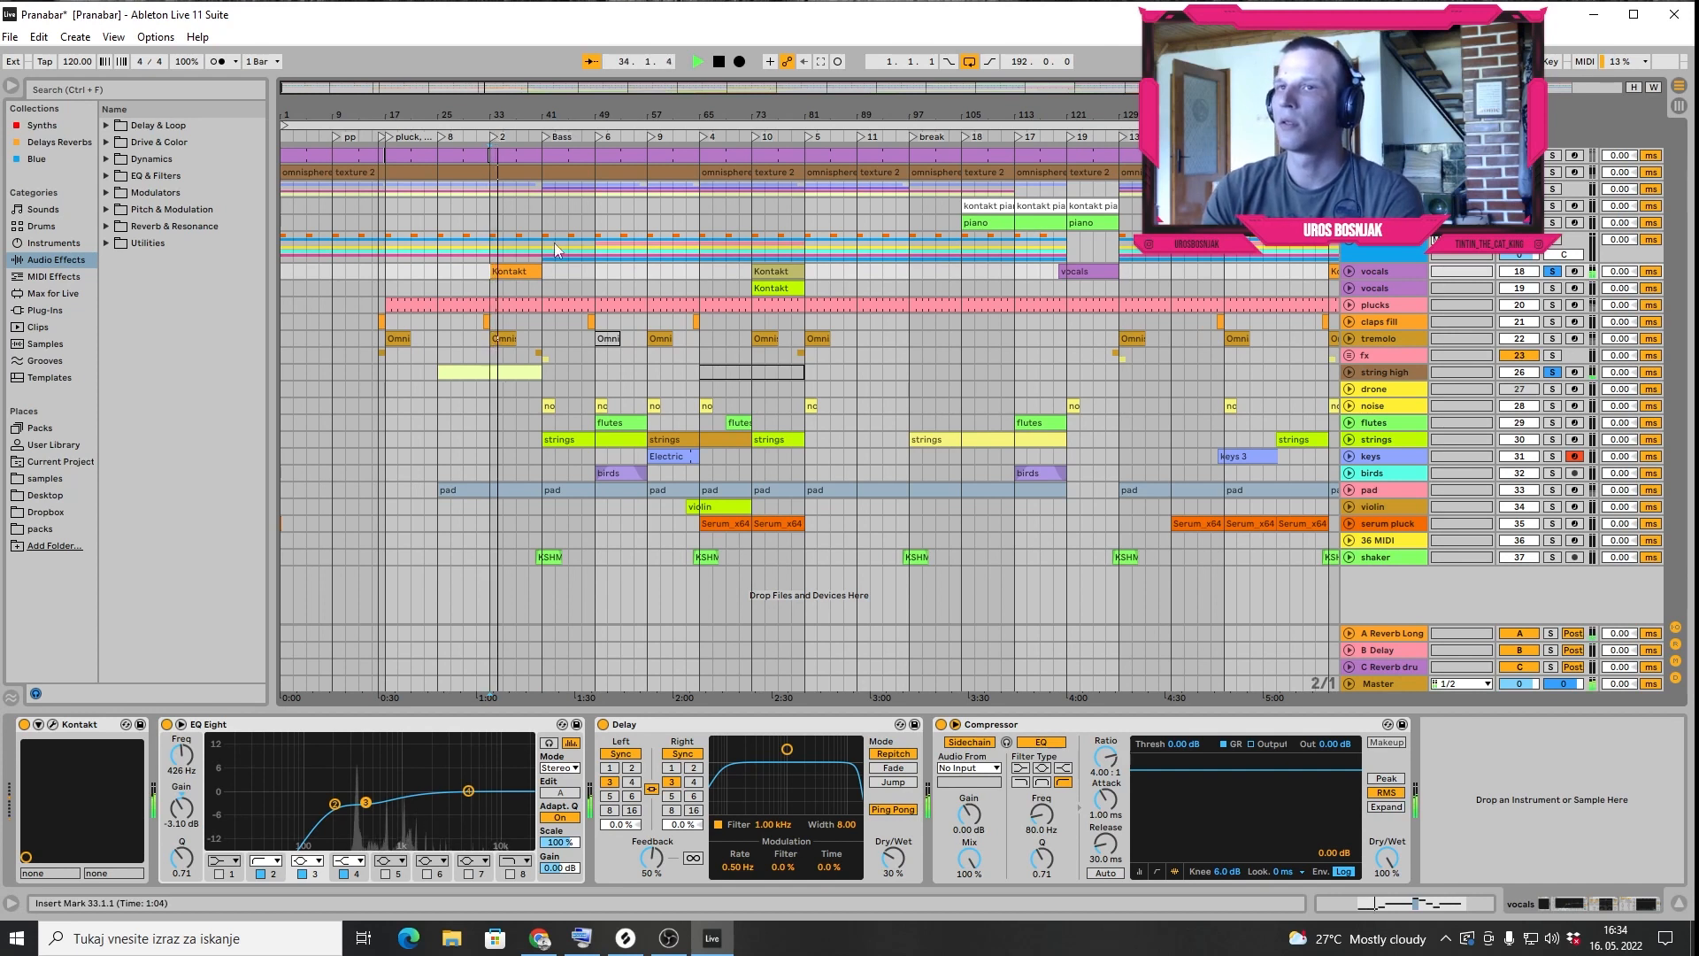
pyautogui.doubleClick(499, 273)
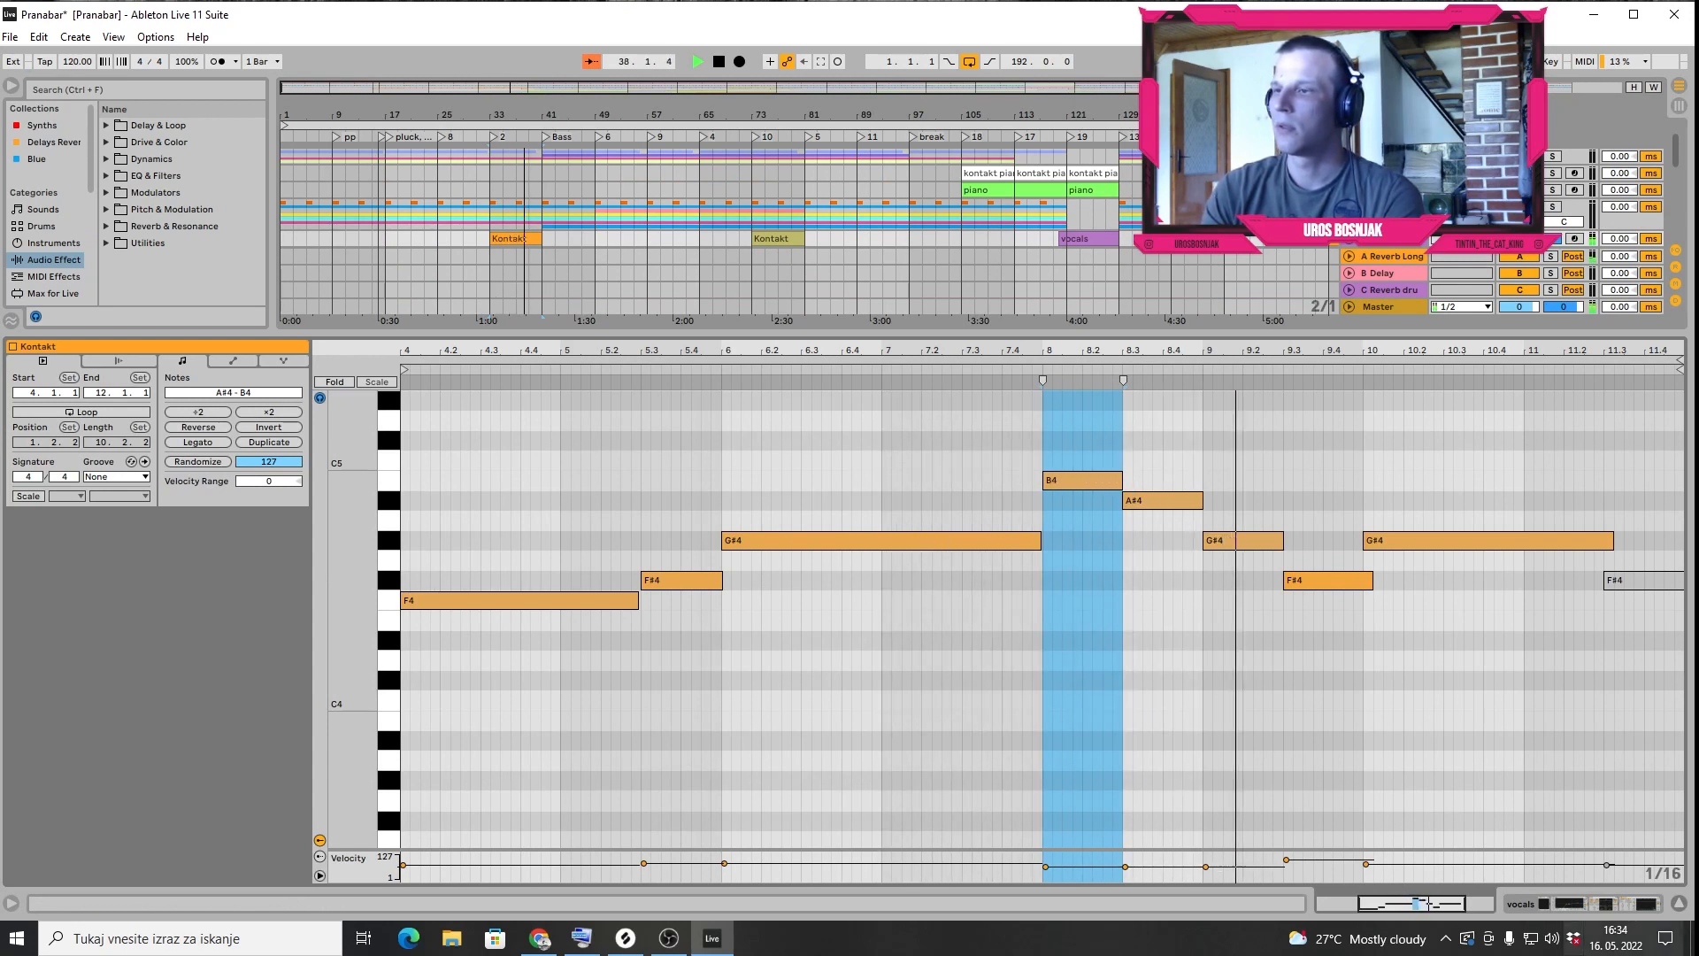
pyautogui.click(1628, 904)
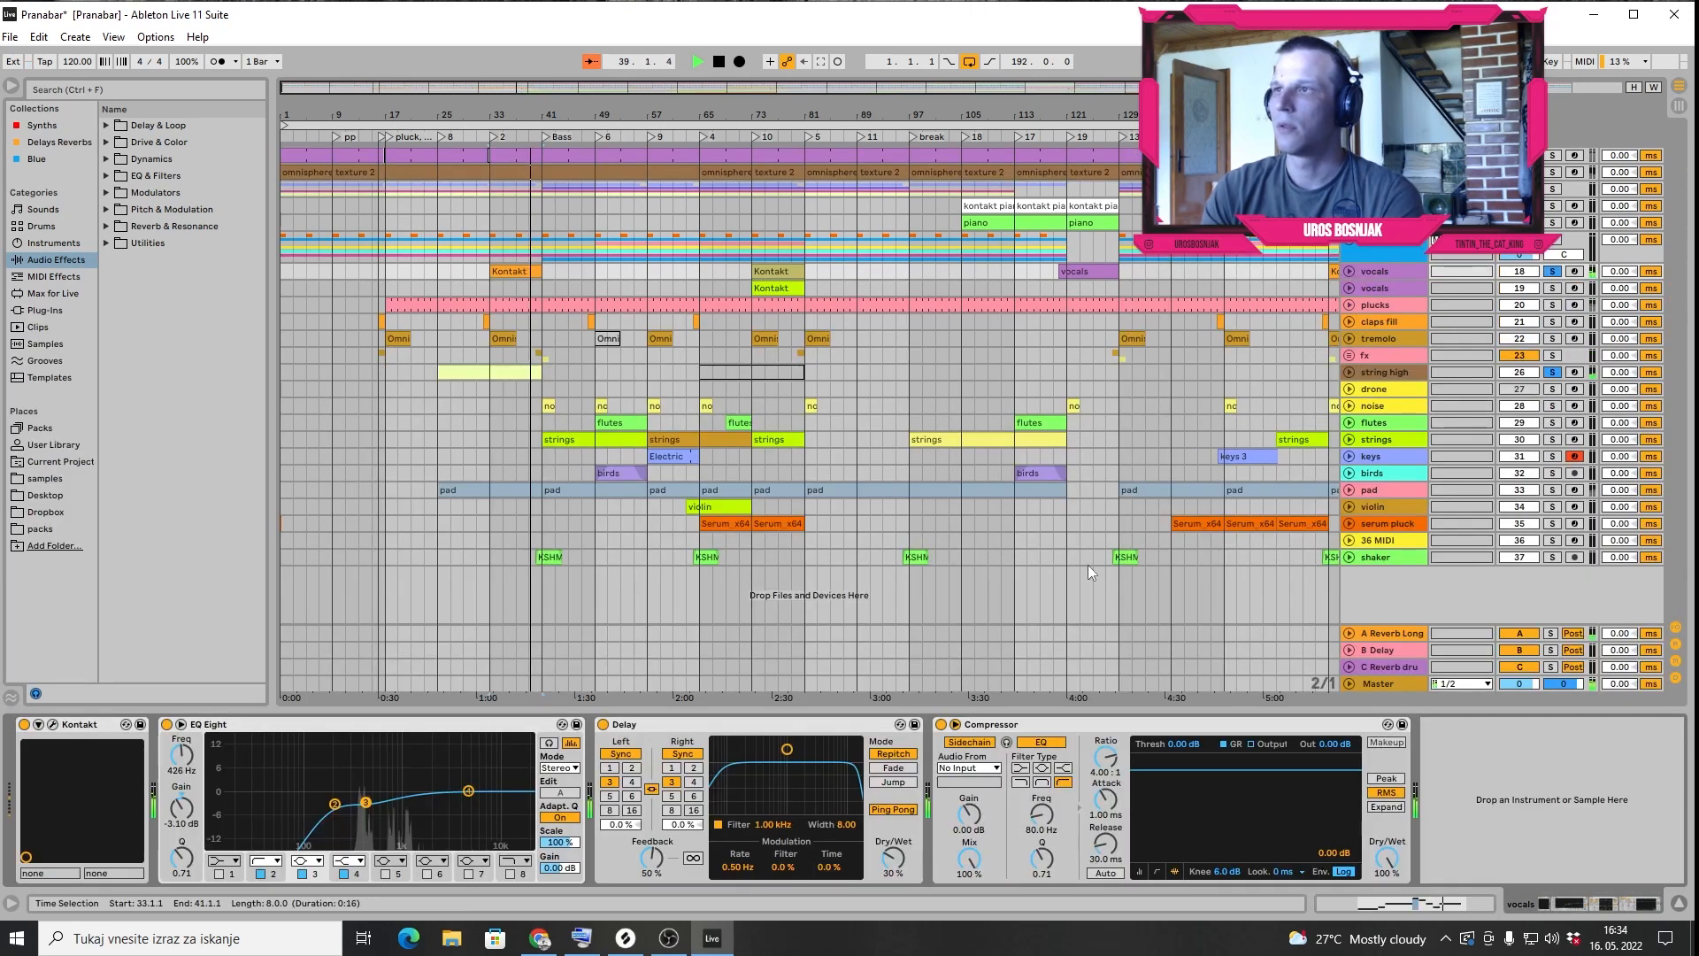
pyautogui.press('space')
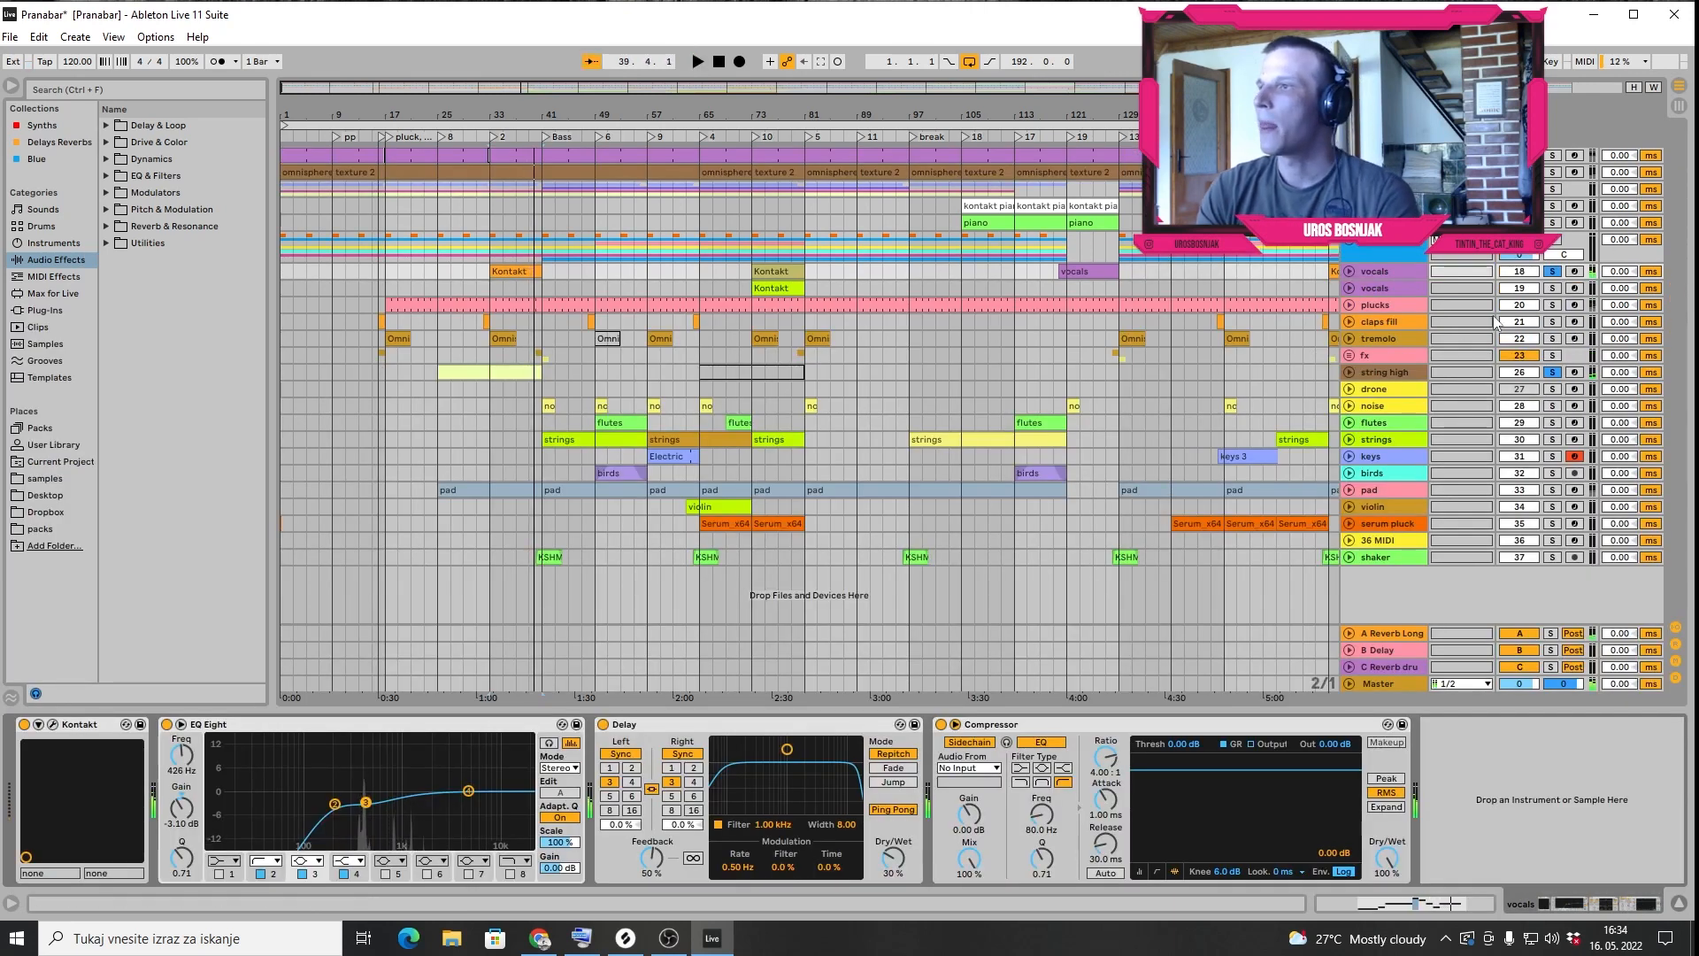
# Audition the plucks track in solo from about bar 38 with its filter automation unfolded, then clear the solos
pyautogui.click(1552, 305)
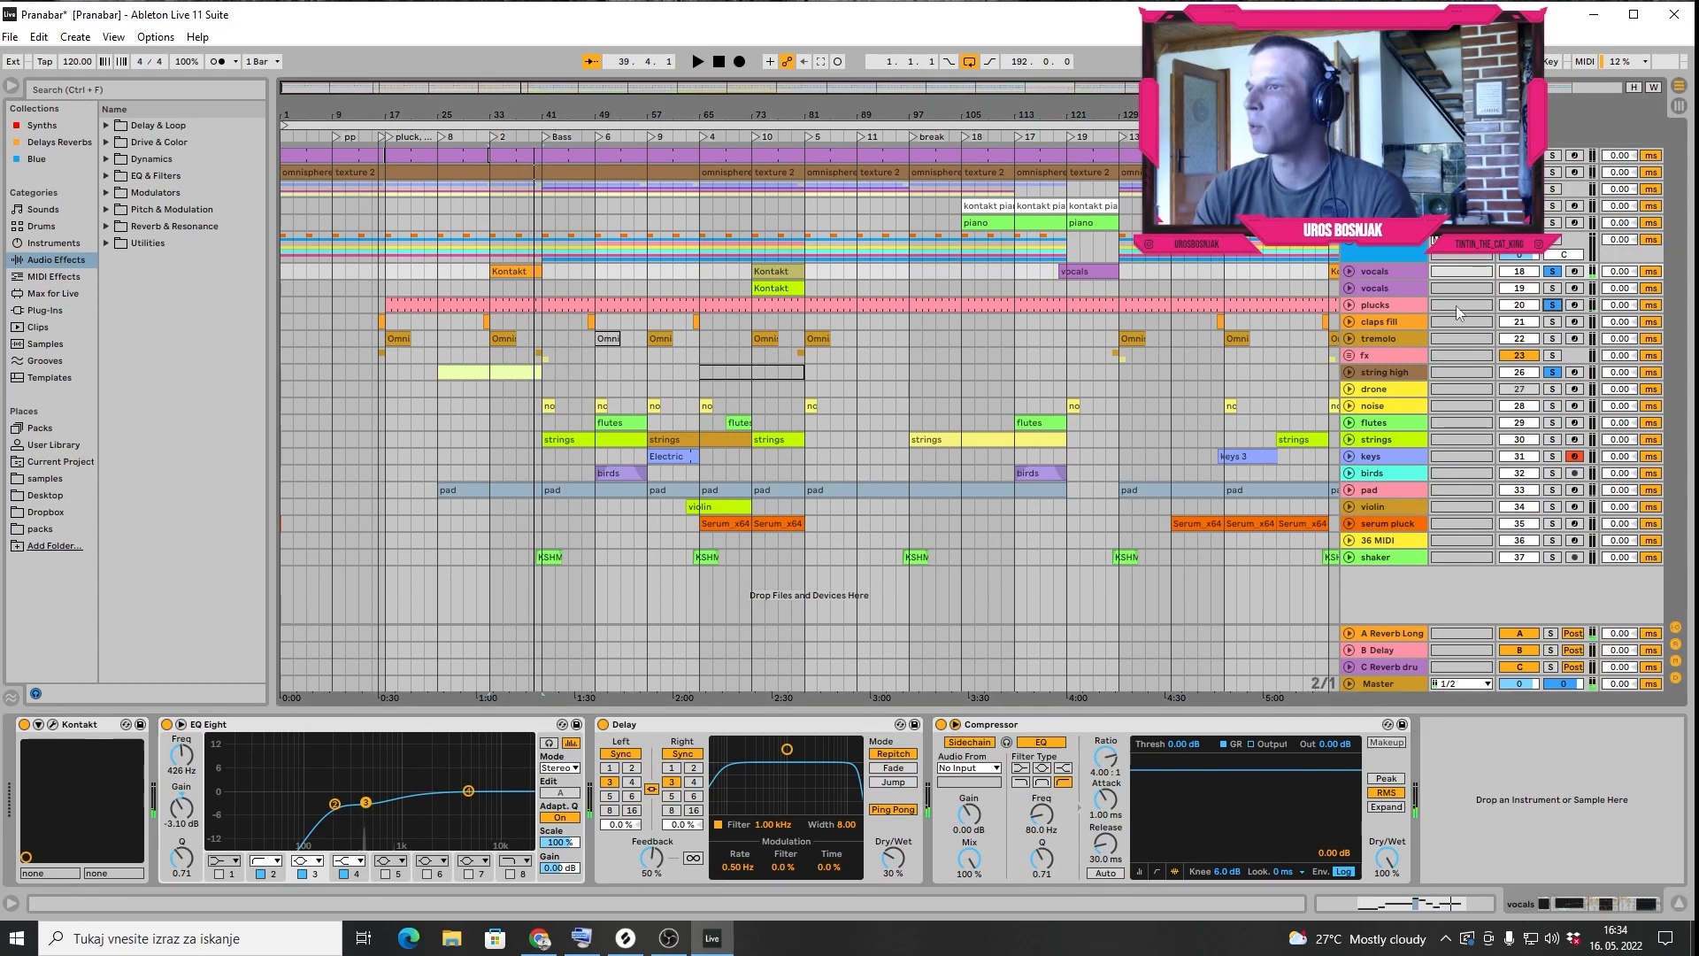
pyautogui.click(1347, 306)
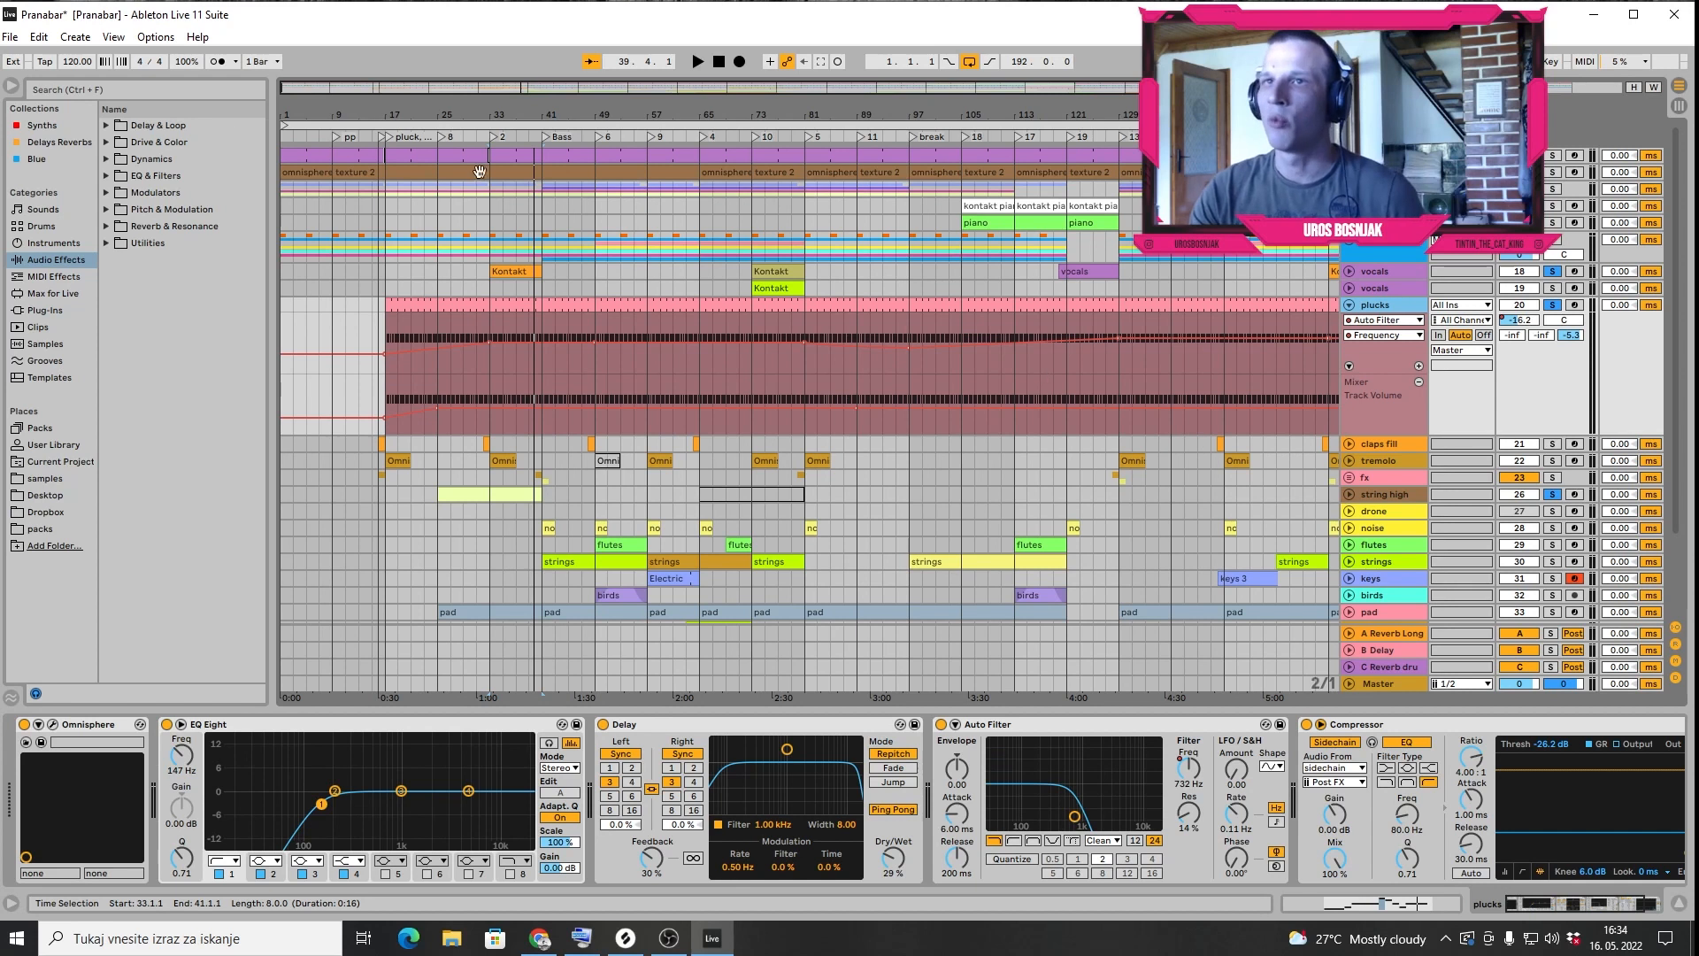
pyautogui.click(529, 133)
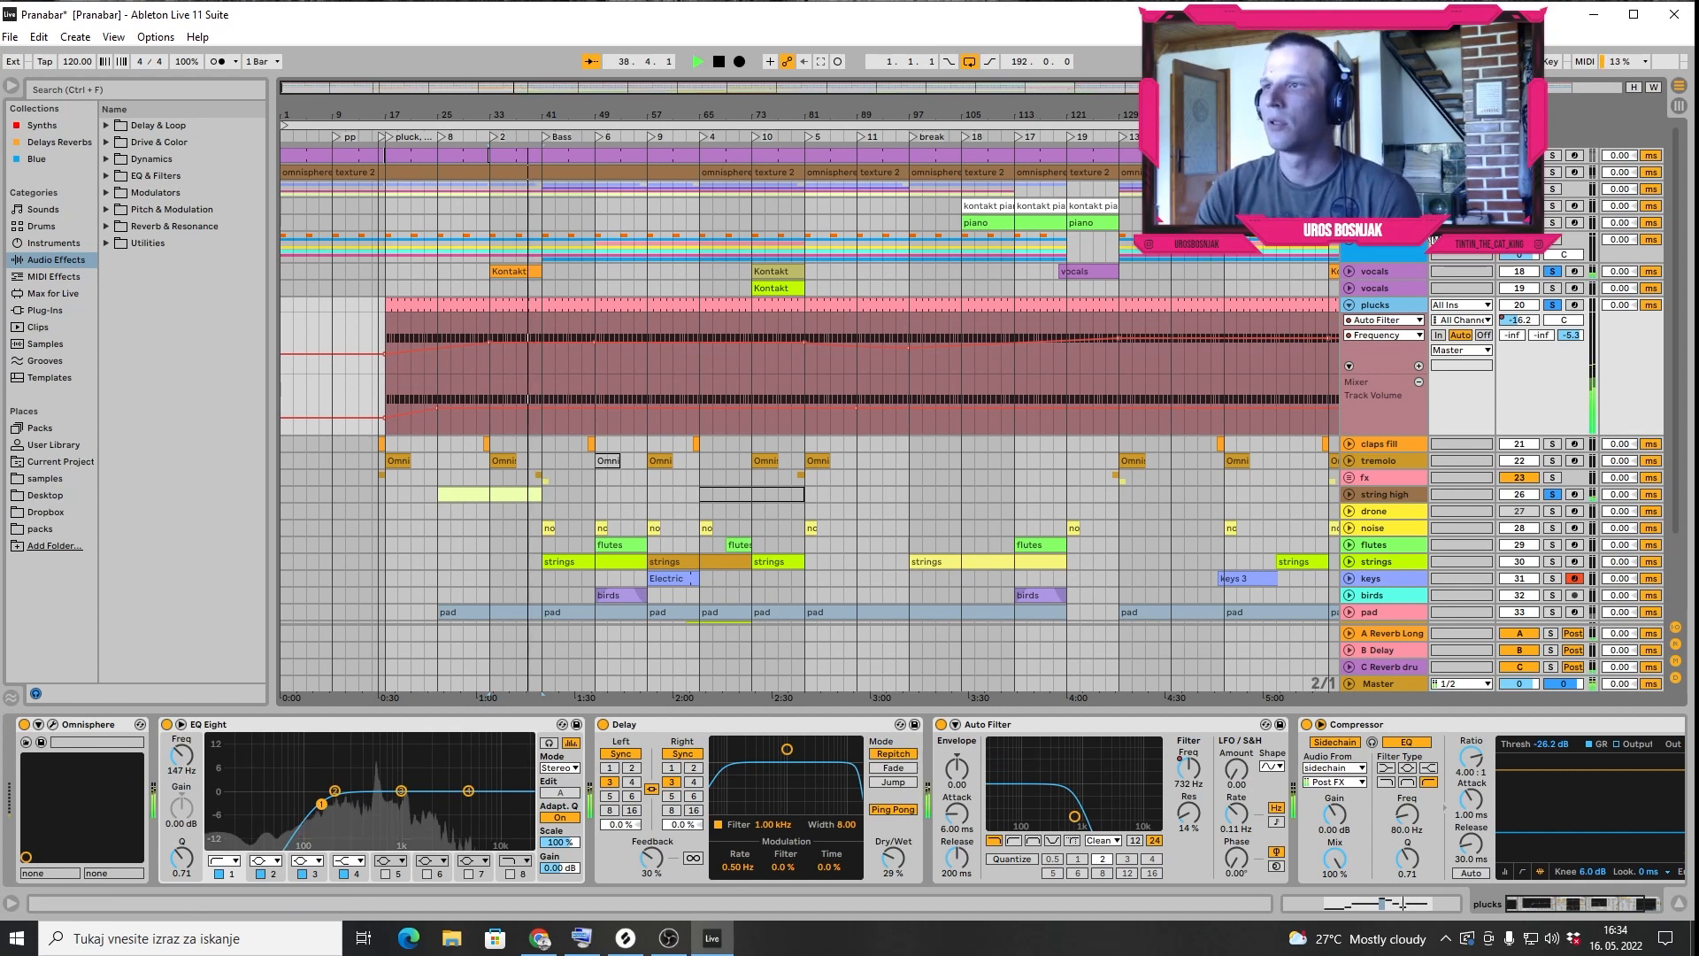
pyautogui.click(1350, 304)
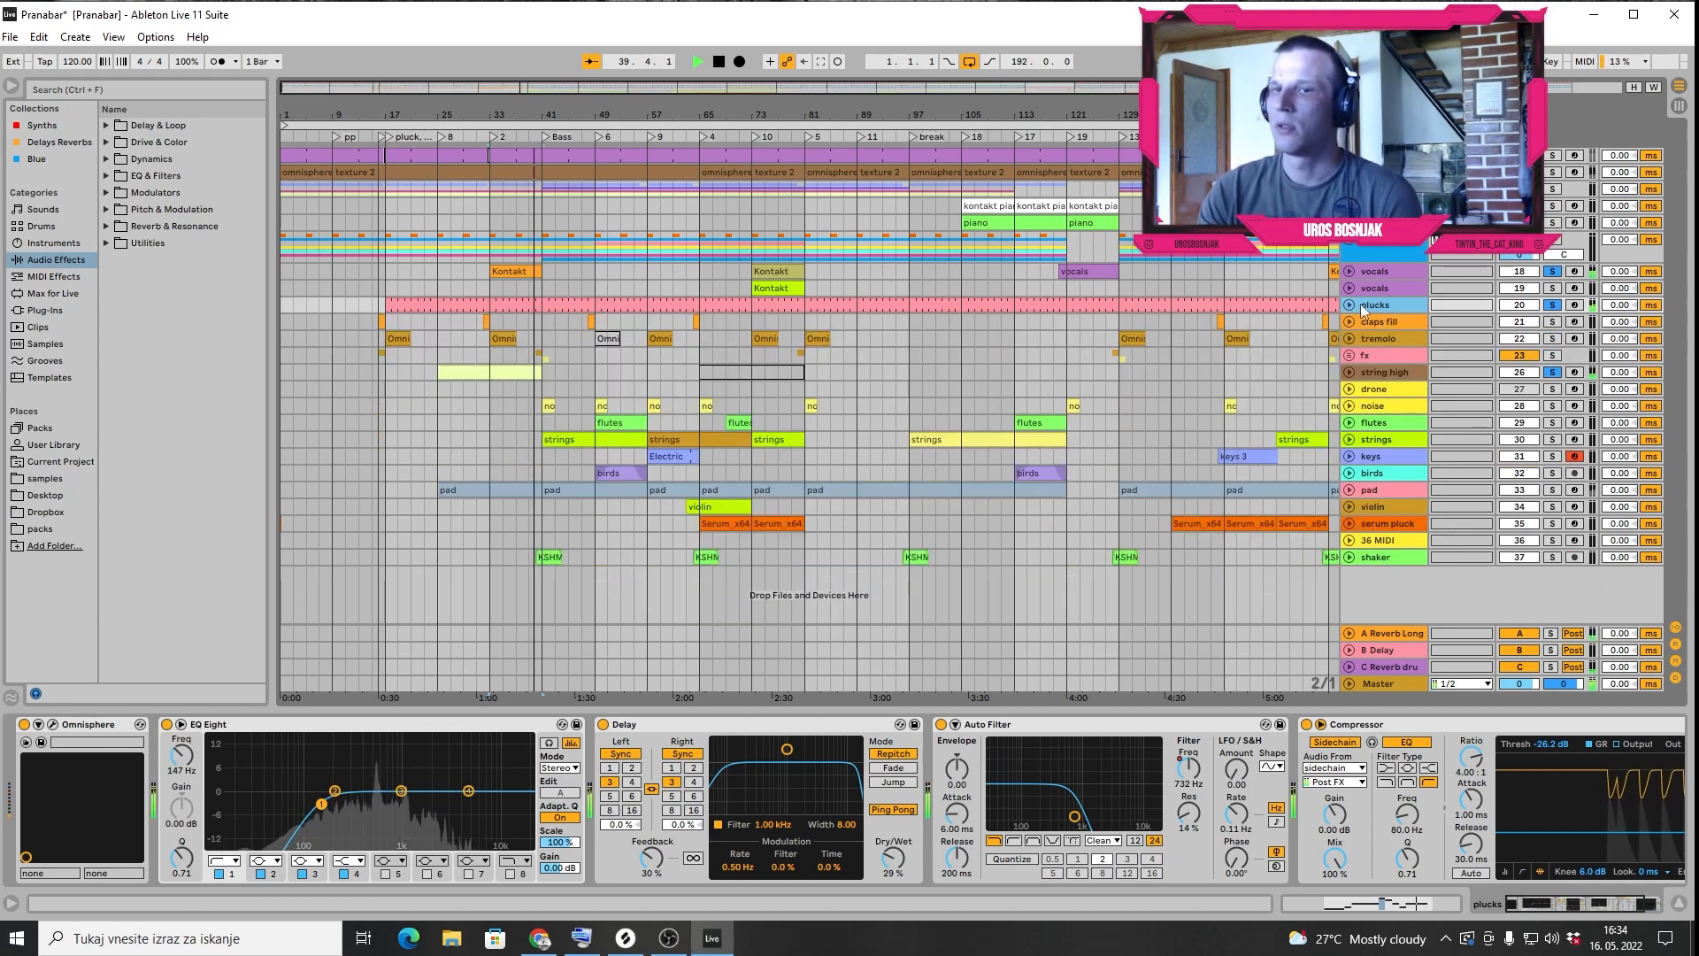
pyautogui.click(1551, 306)
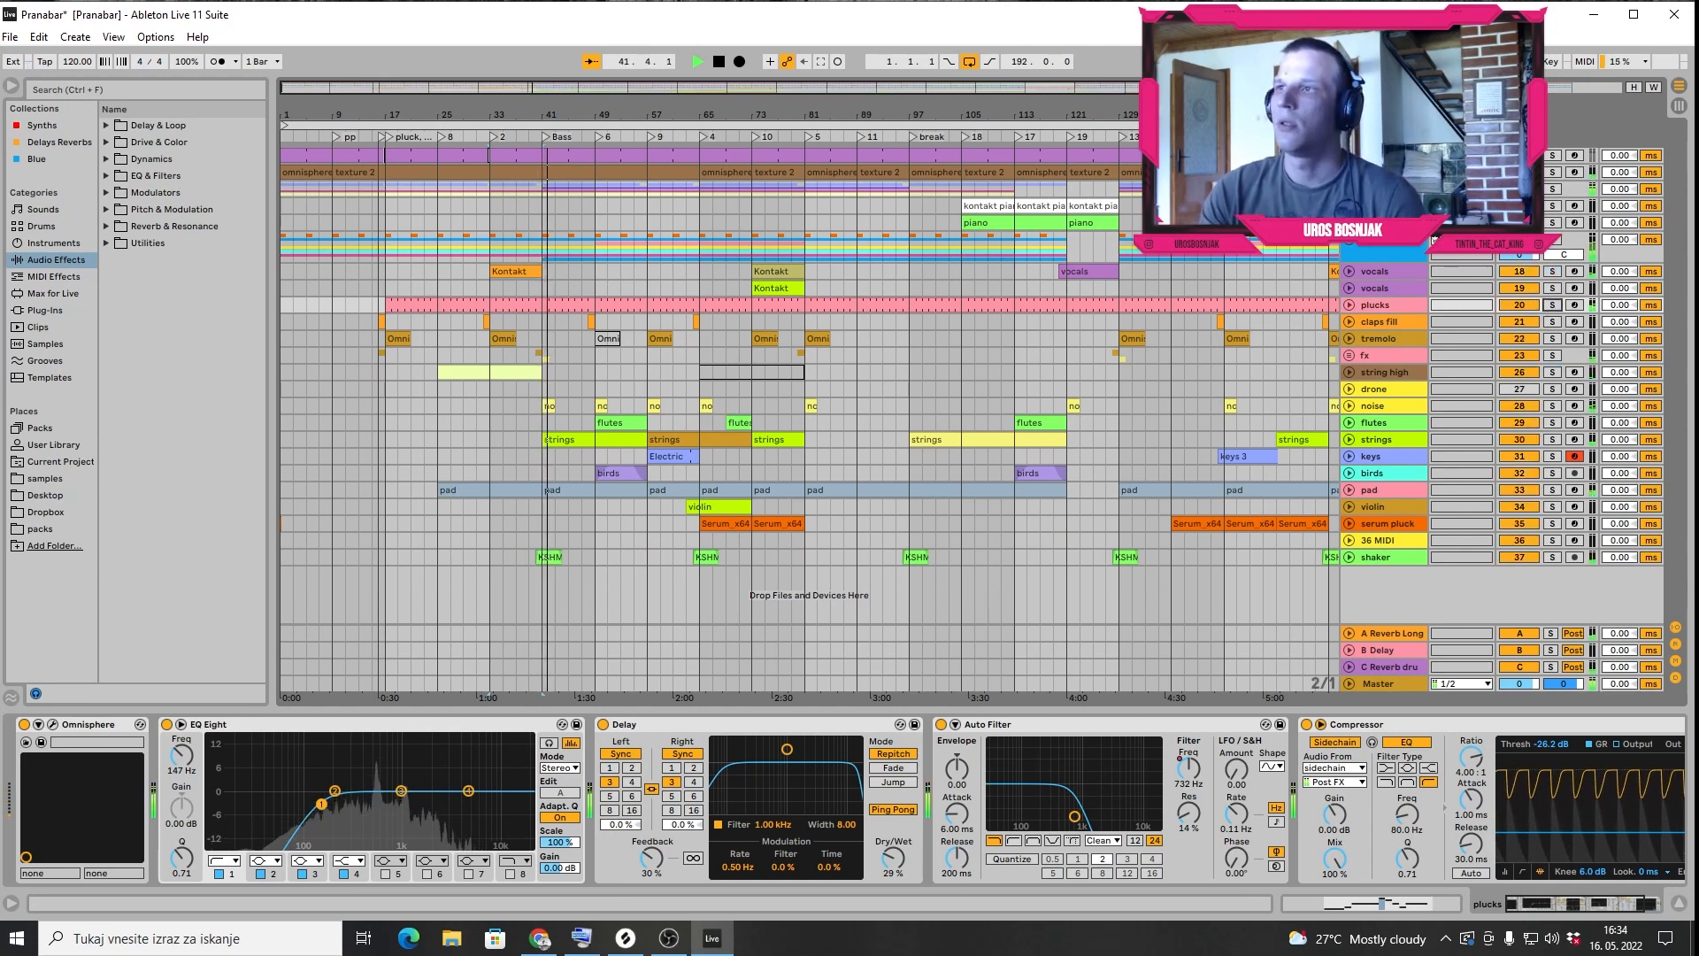
# Stop playback and show the device chain of the bassline track from its clip at bar 41
pyautogui.scroll(3, 603, 280)
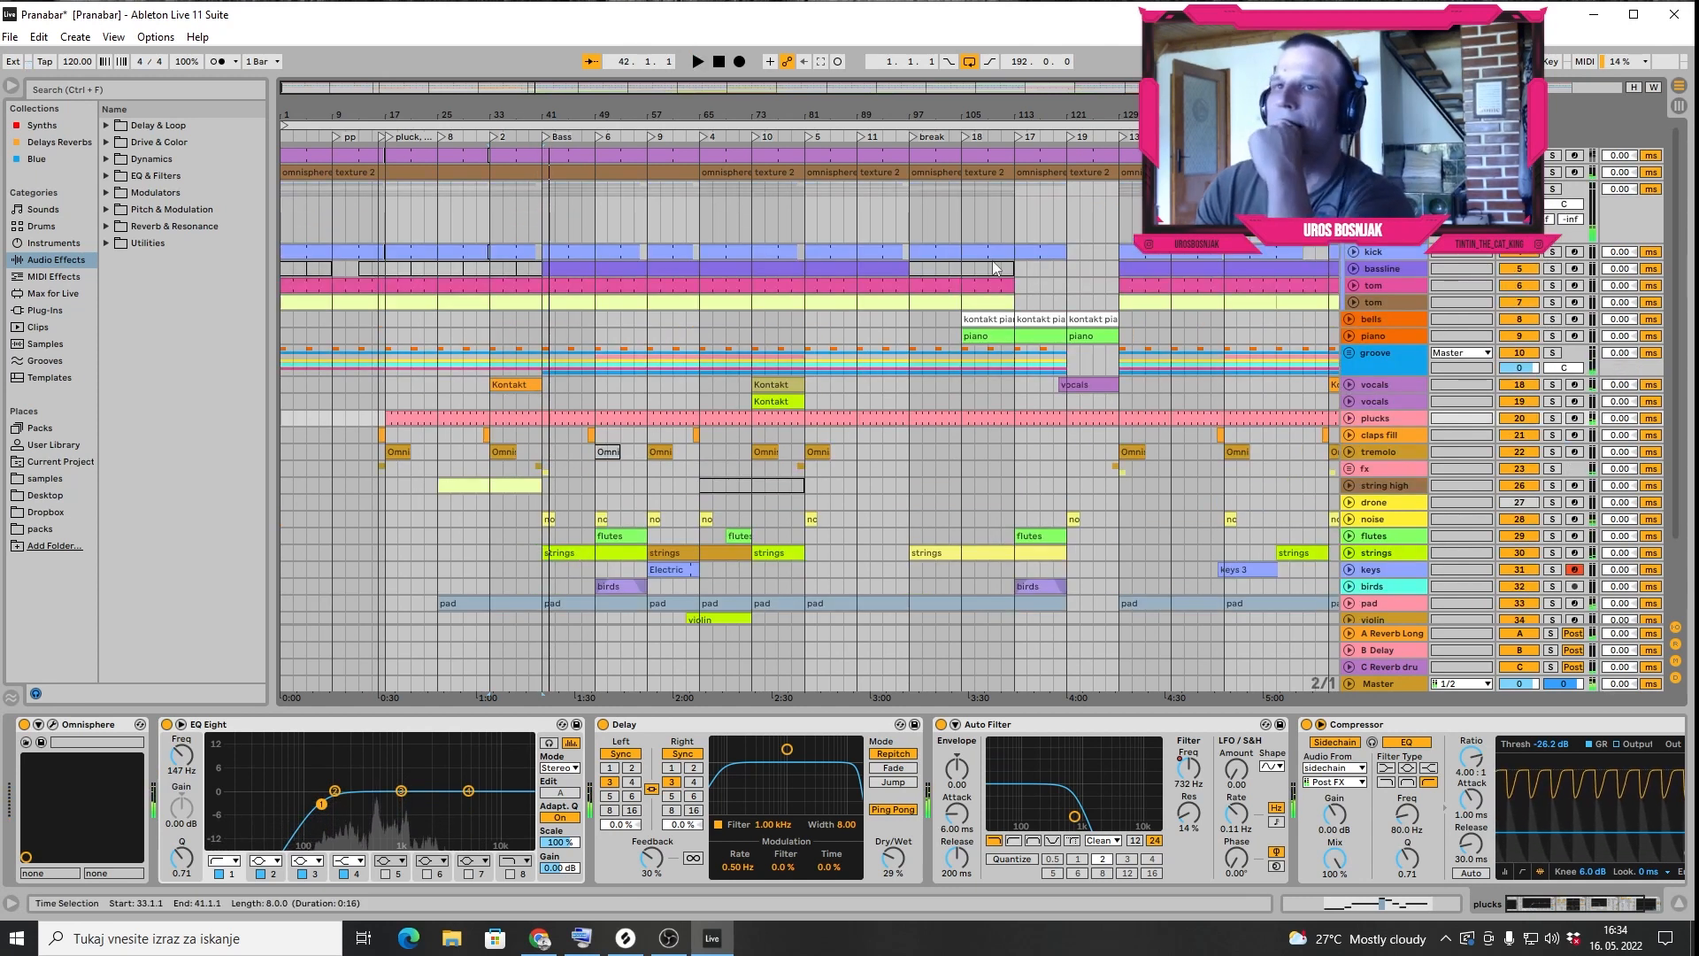
pyautogui.press('space')
pyautogui.click(593, 270)
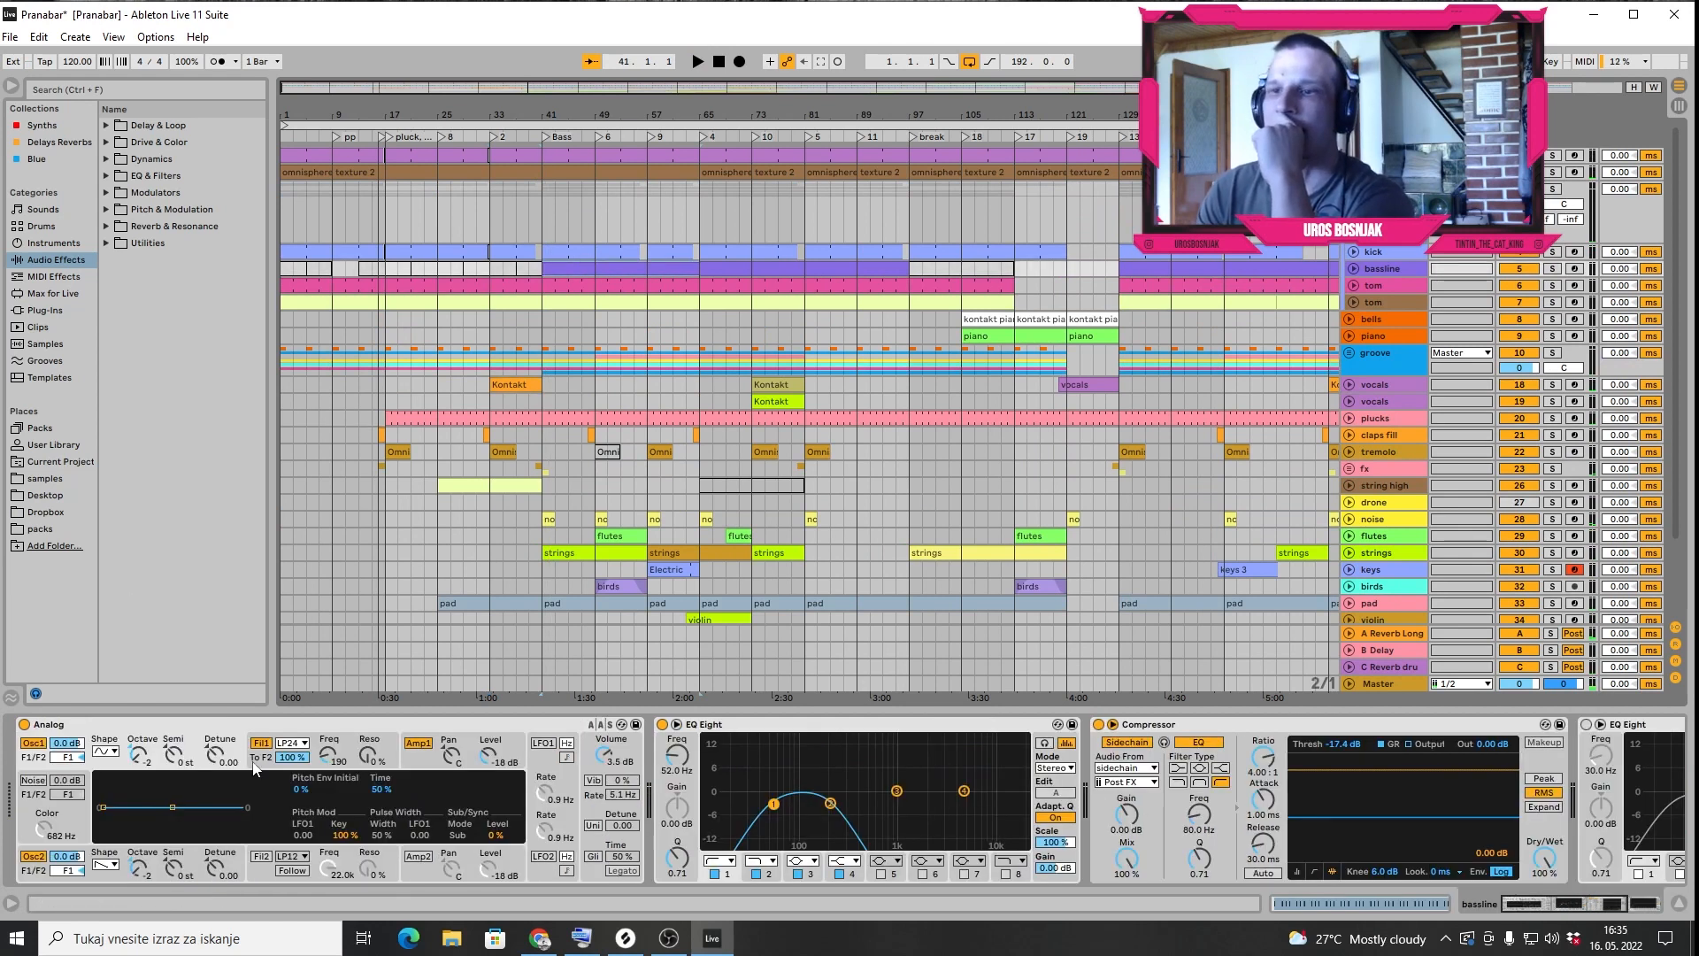
# Show the device chains of the two tom tracks from their clips around bar 49
pyautogui.click(601, 285)
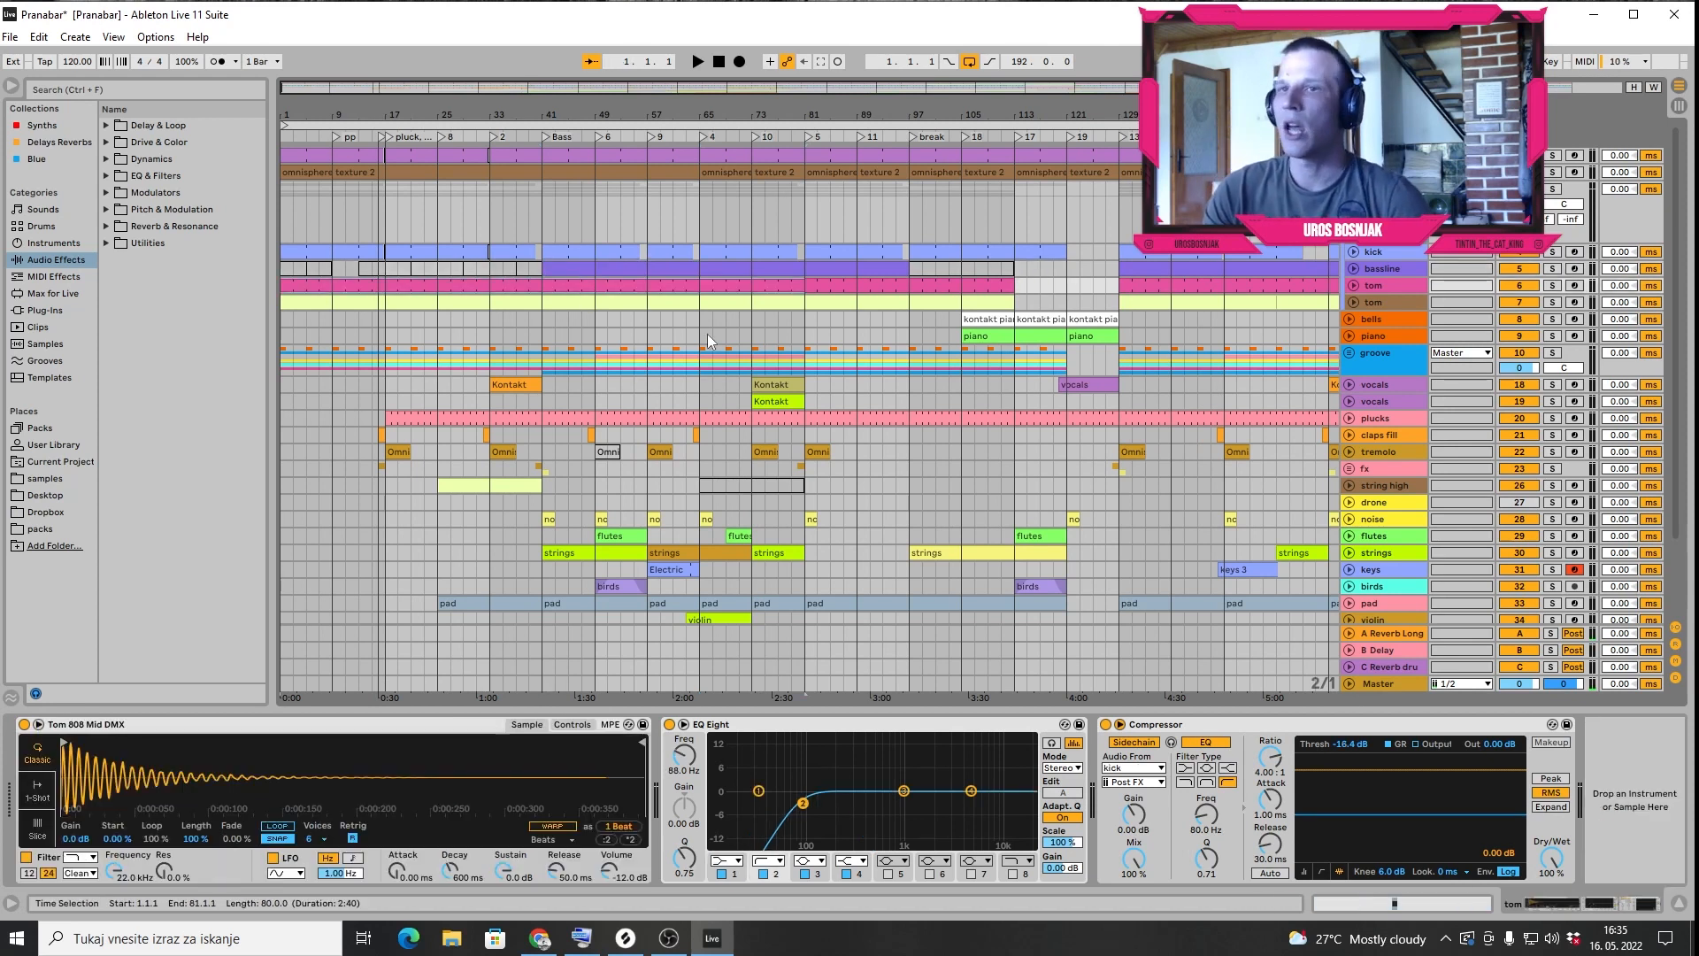
pyautogui.click(602, 300)
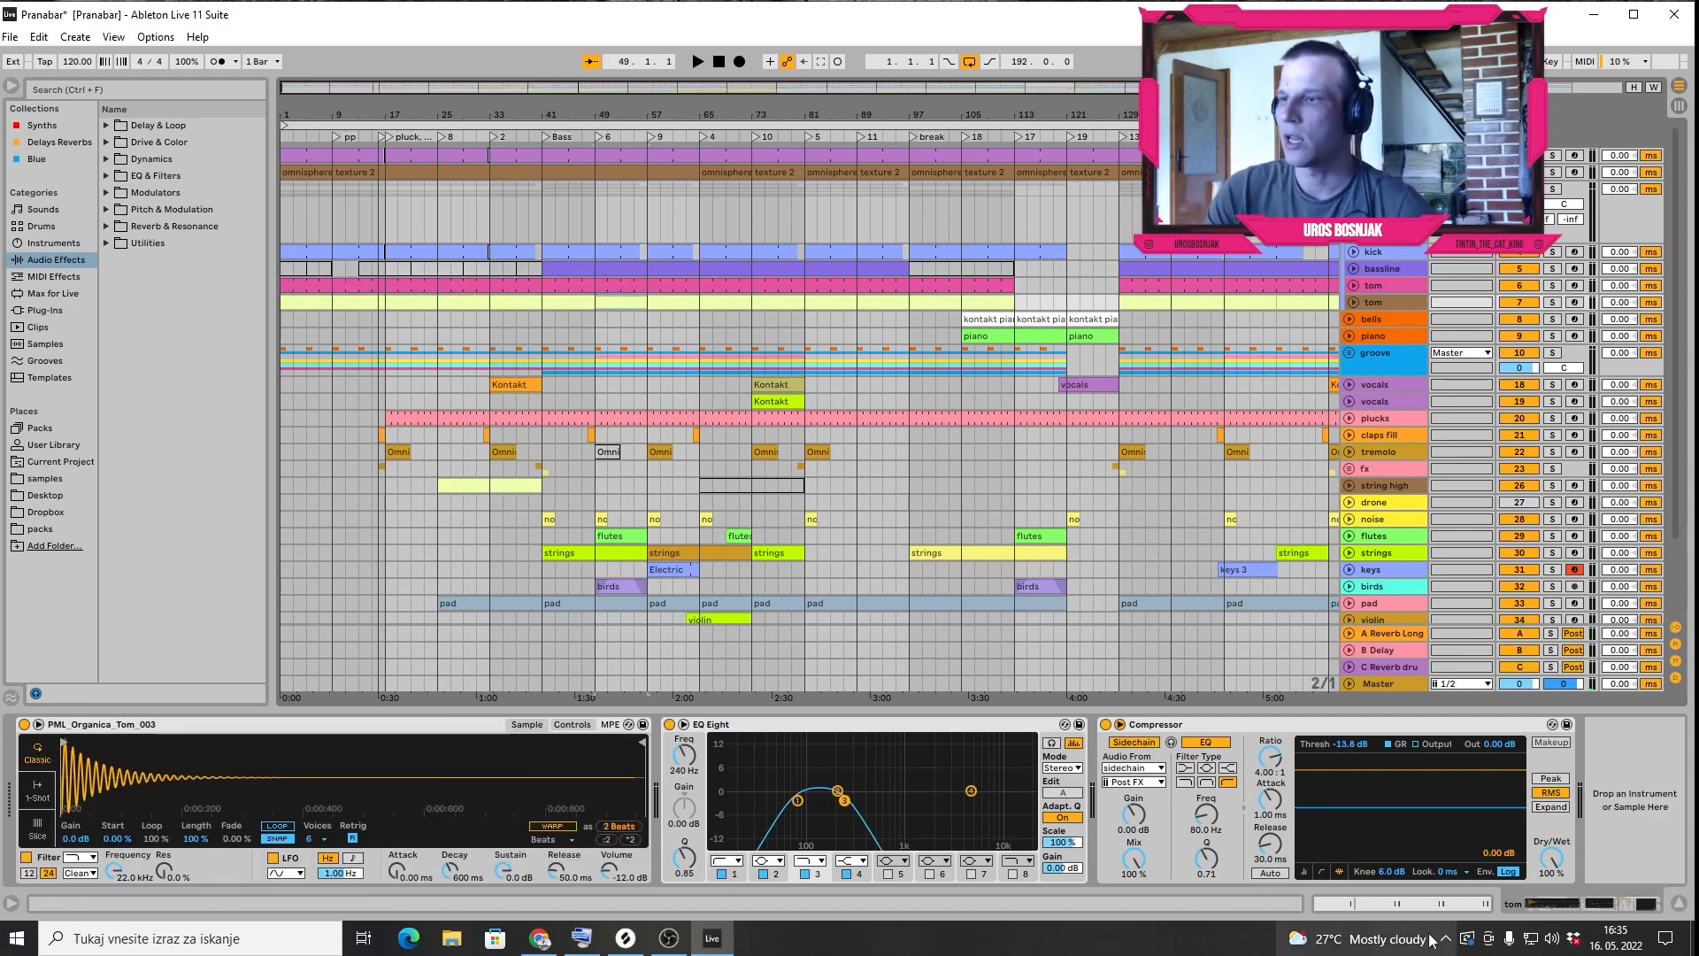
pyautogui.click(1399, 904)
pyautogui.click(1564, 908)
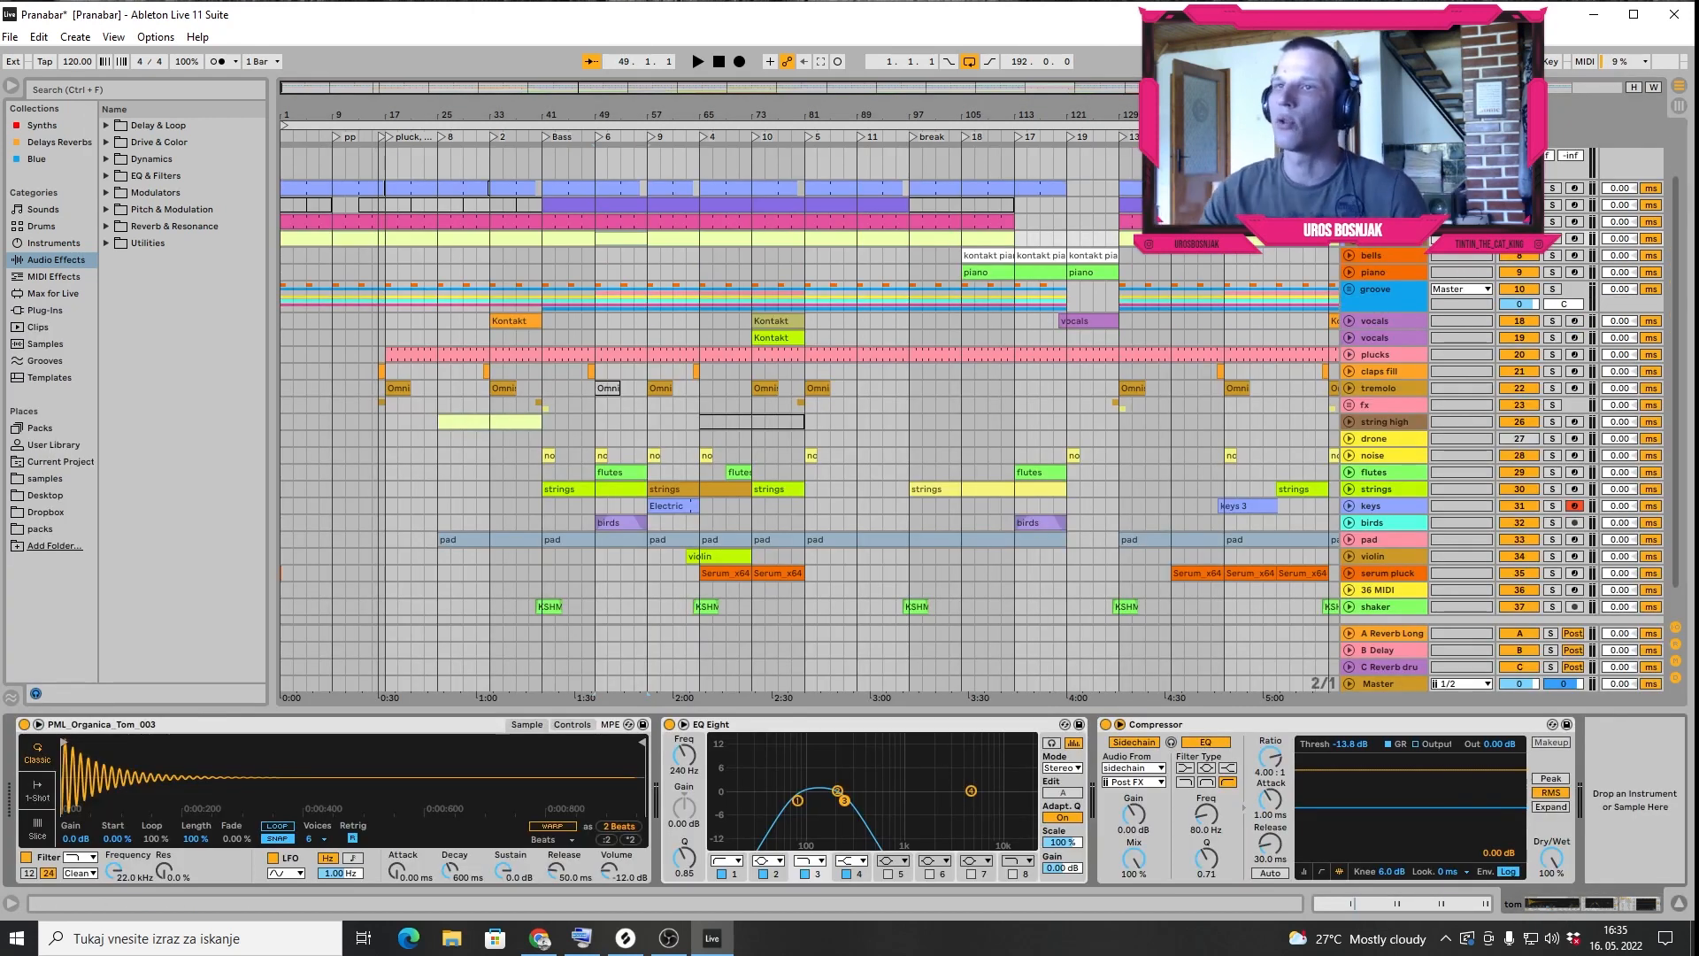
# Solo the group holding the kick, bassline and toms, play it from the Bass locator at bar 41, and clear the solo
pyautogui.scroll(3, 1556, 183)
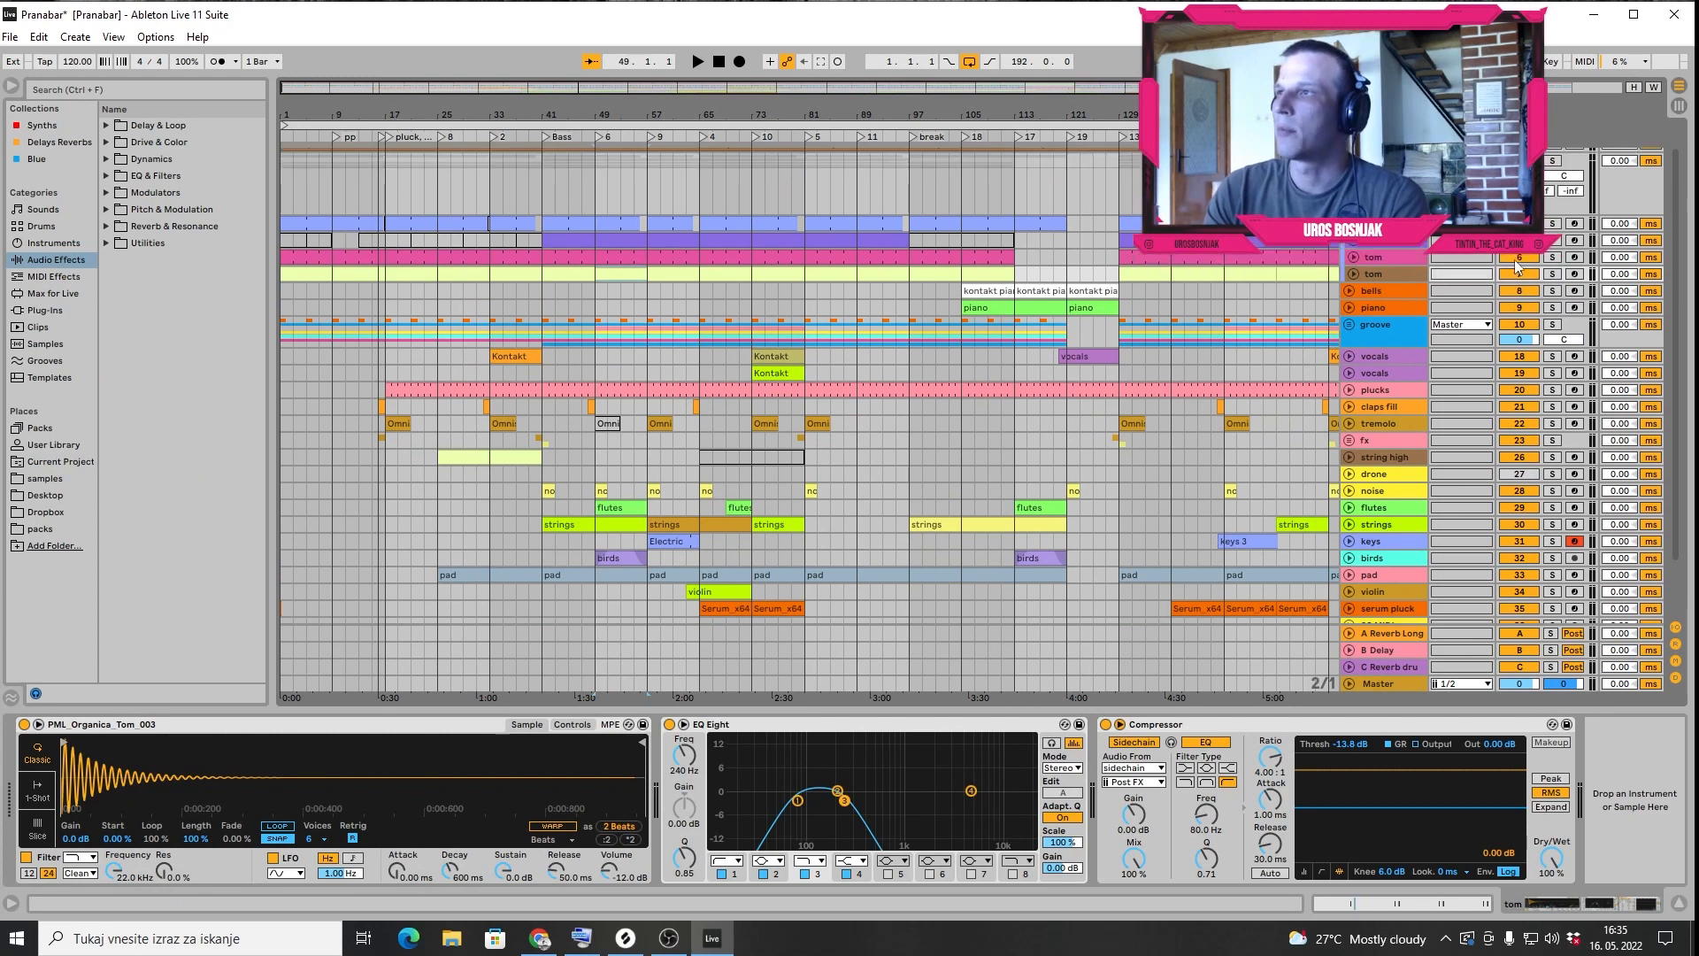
pyautogui.click(1554, 178)
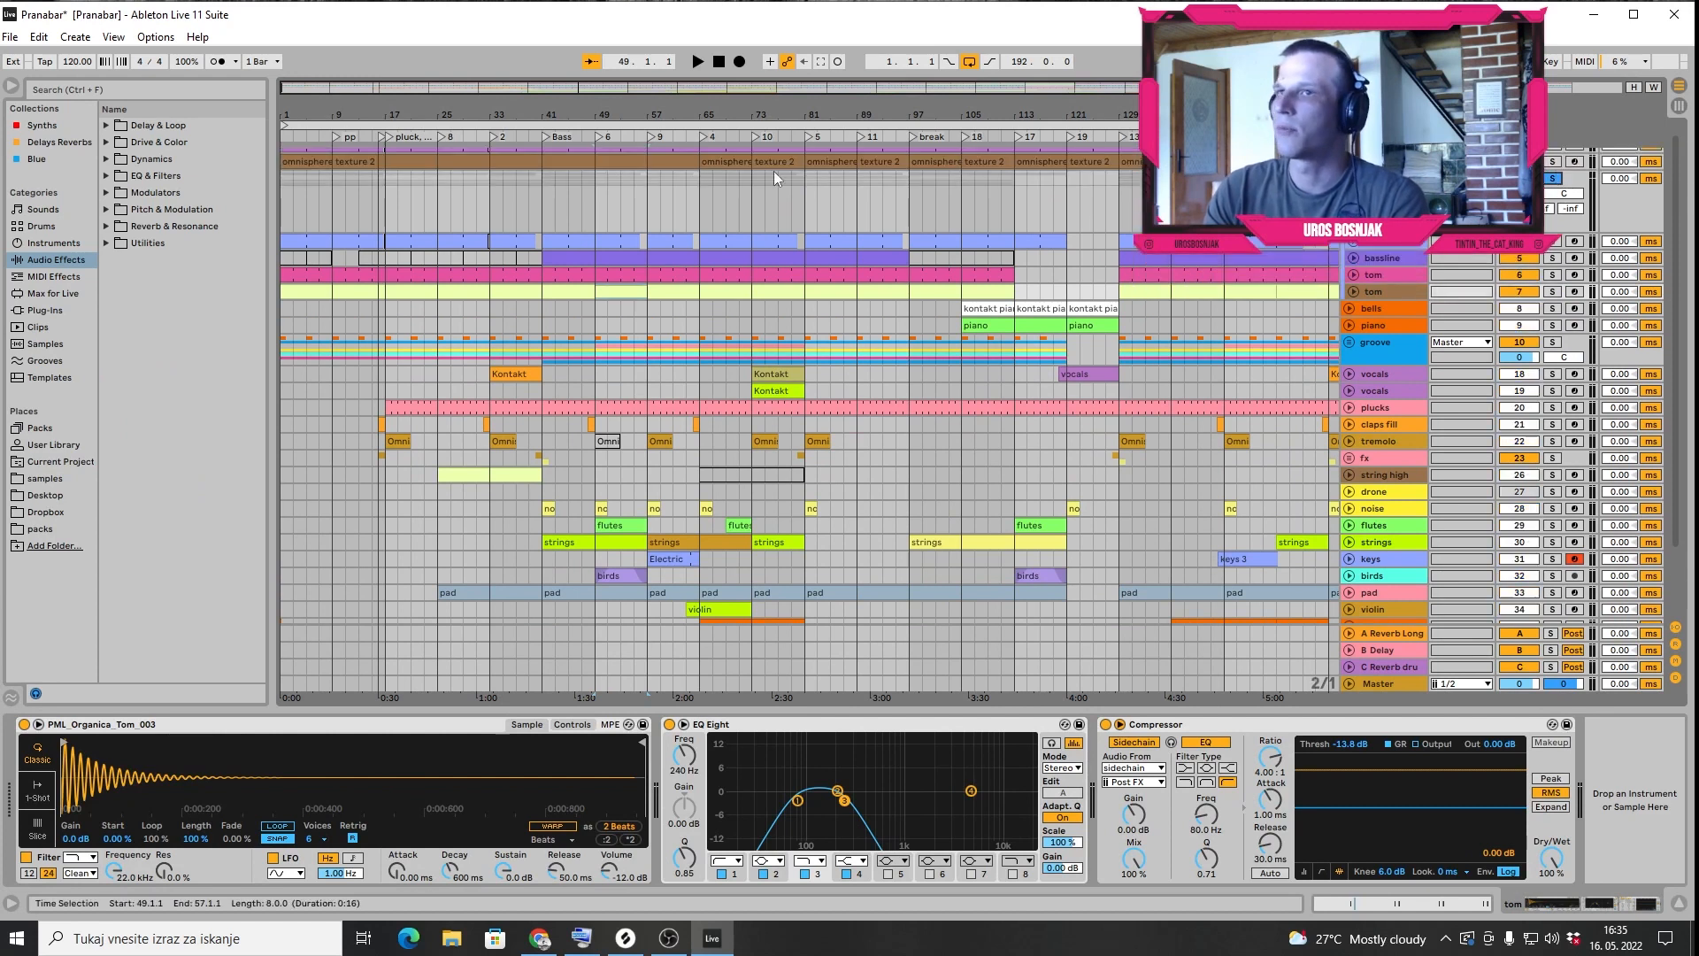
pyautogui.click(544, 137)
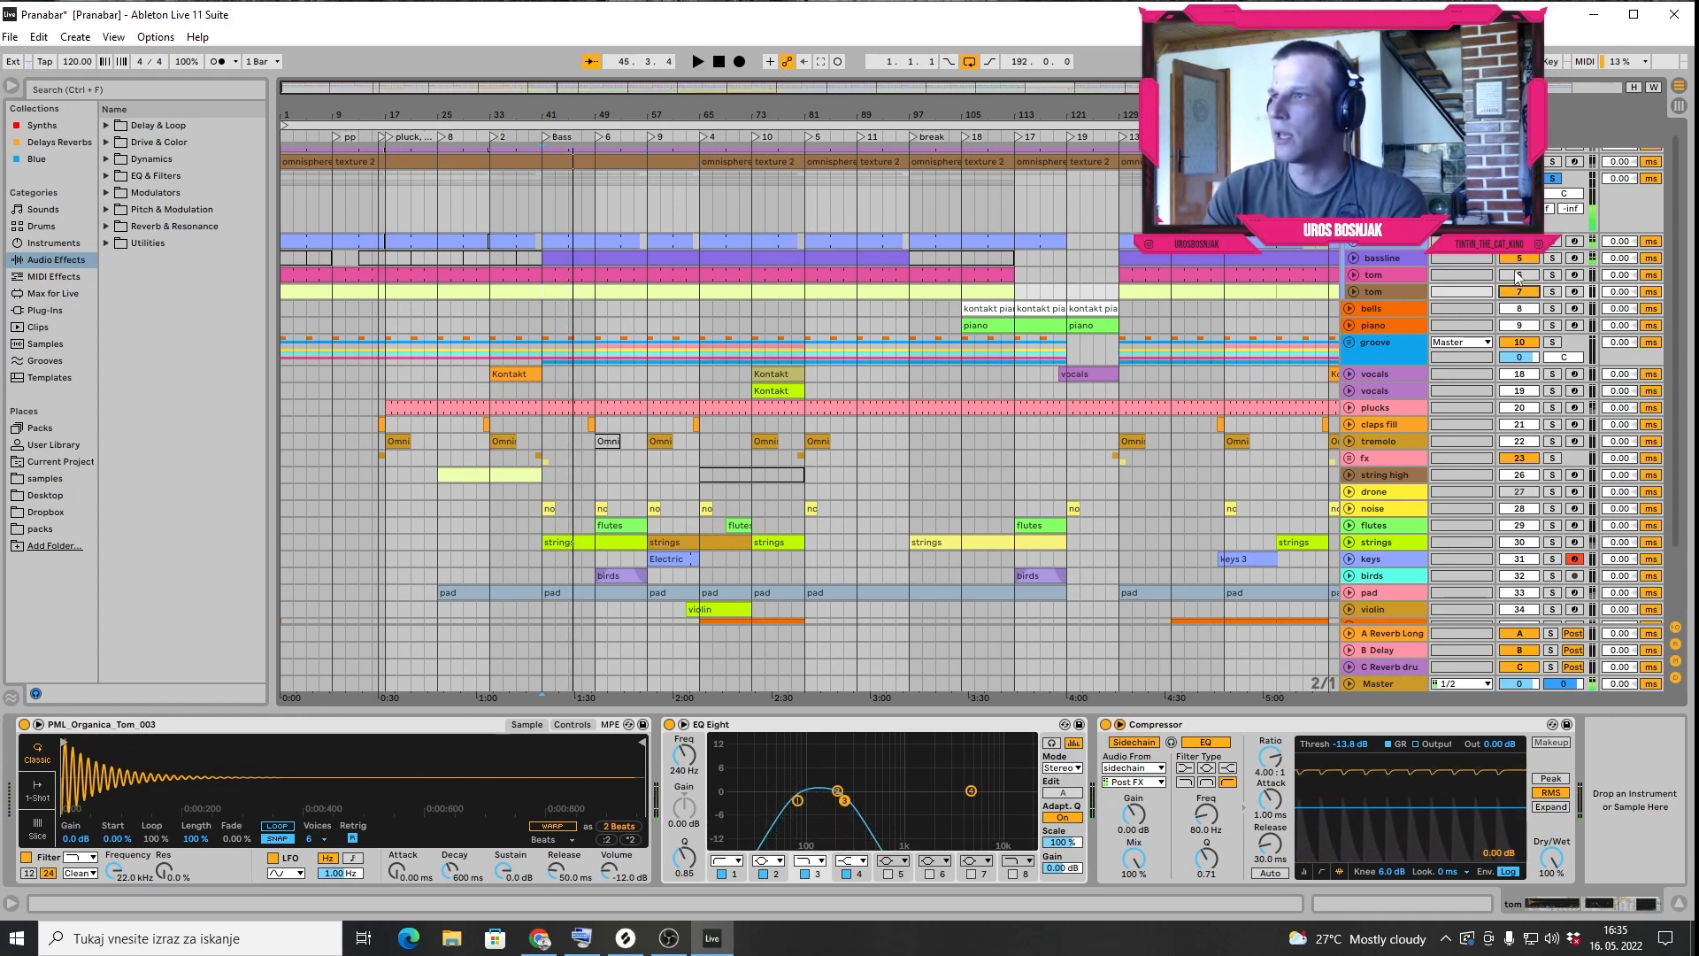
pyautogui.press('space')
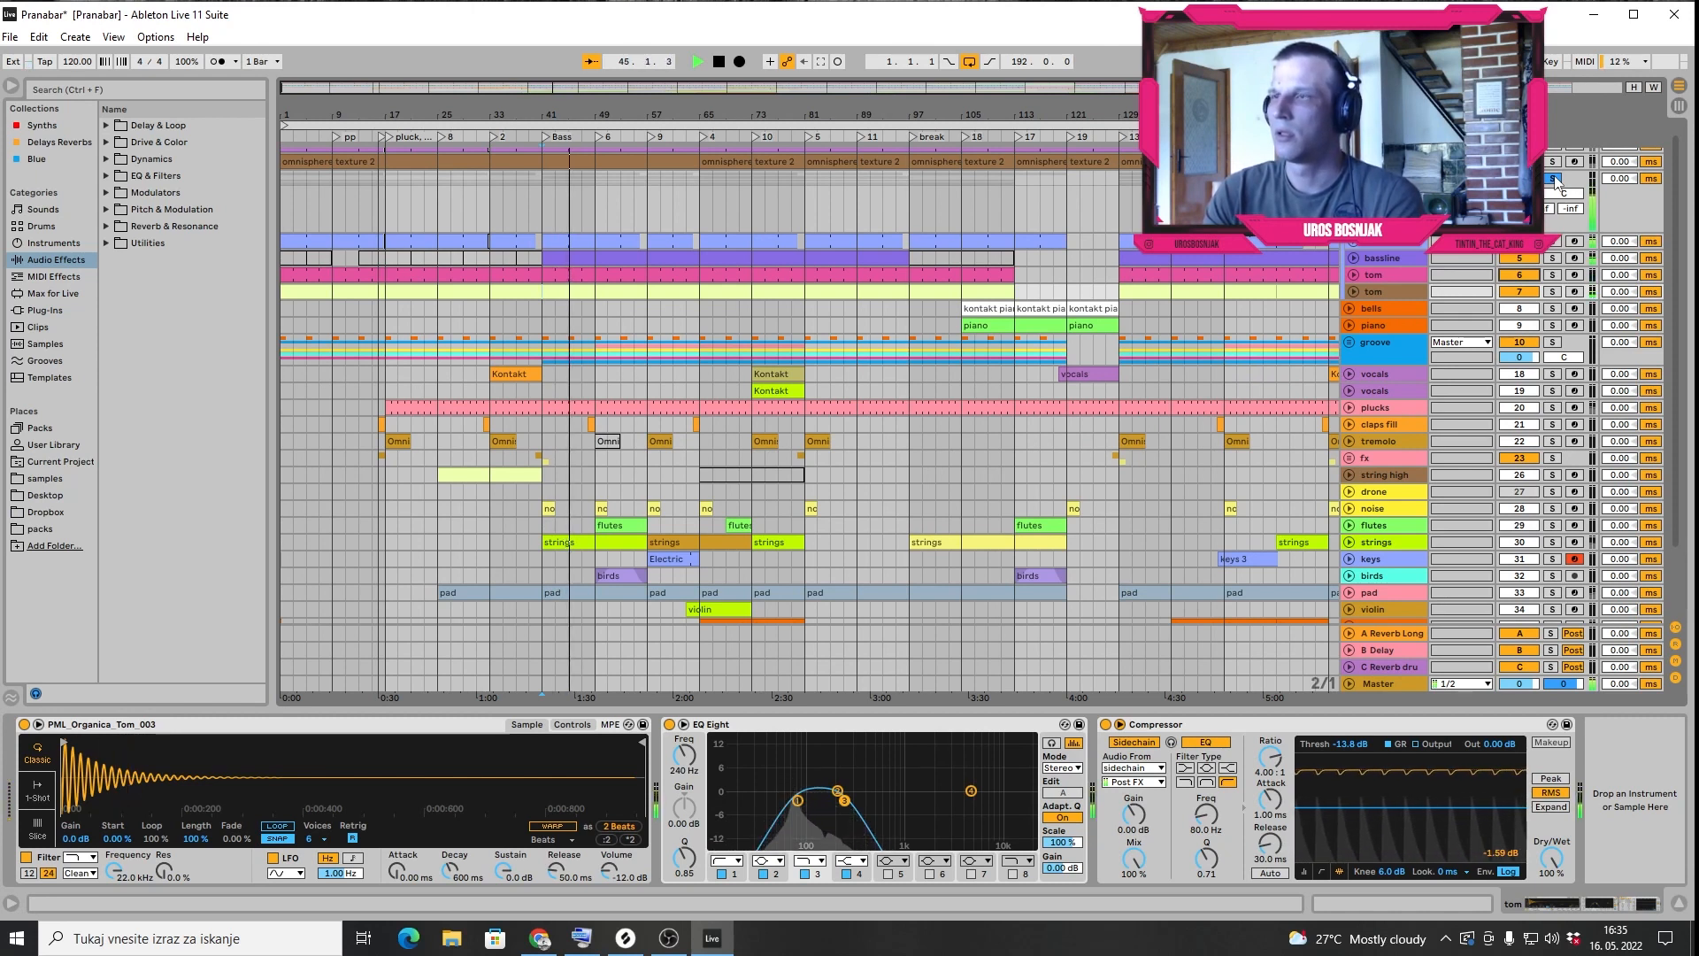
pyautogui.press('space')
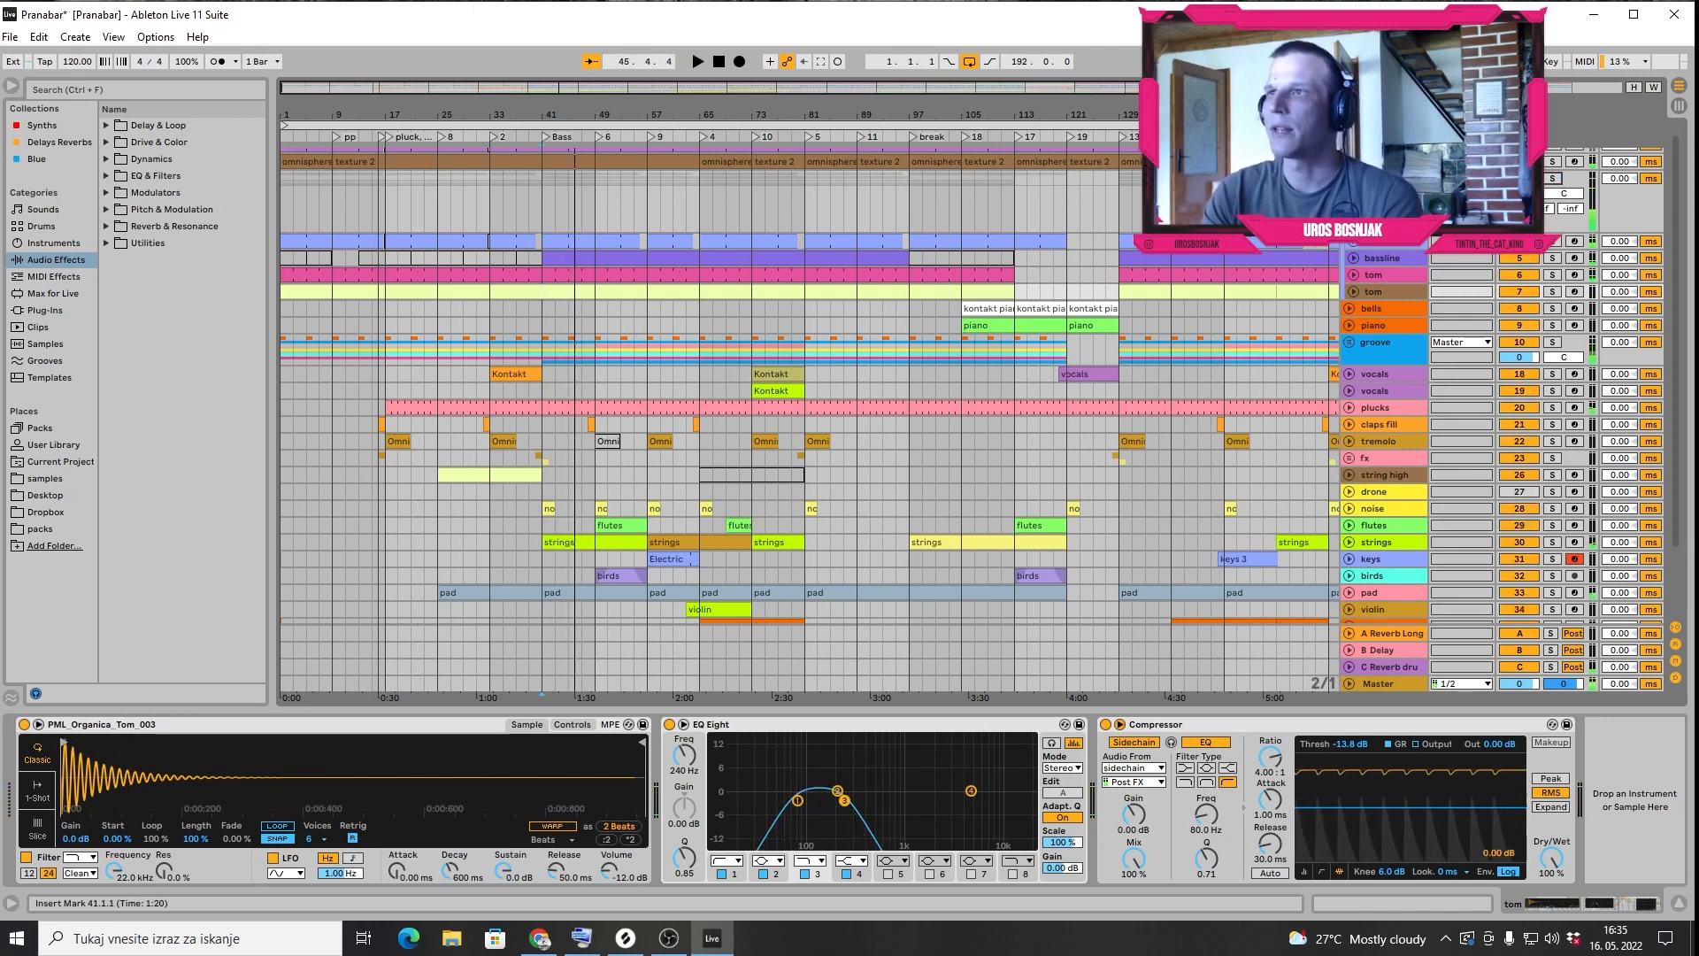
# Fold the kick and bass group and show the device chain of the groove group
pyautogui.click(1349, 179)
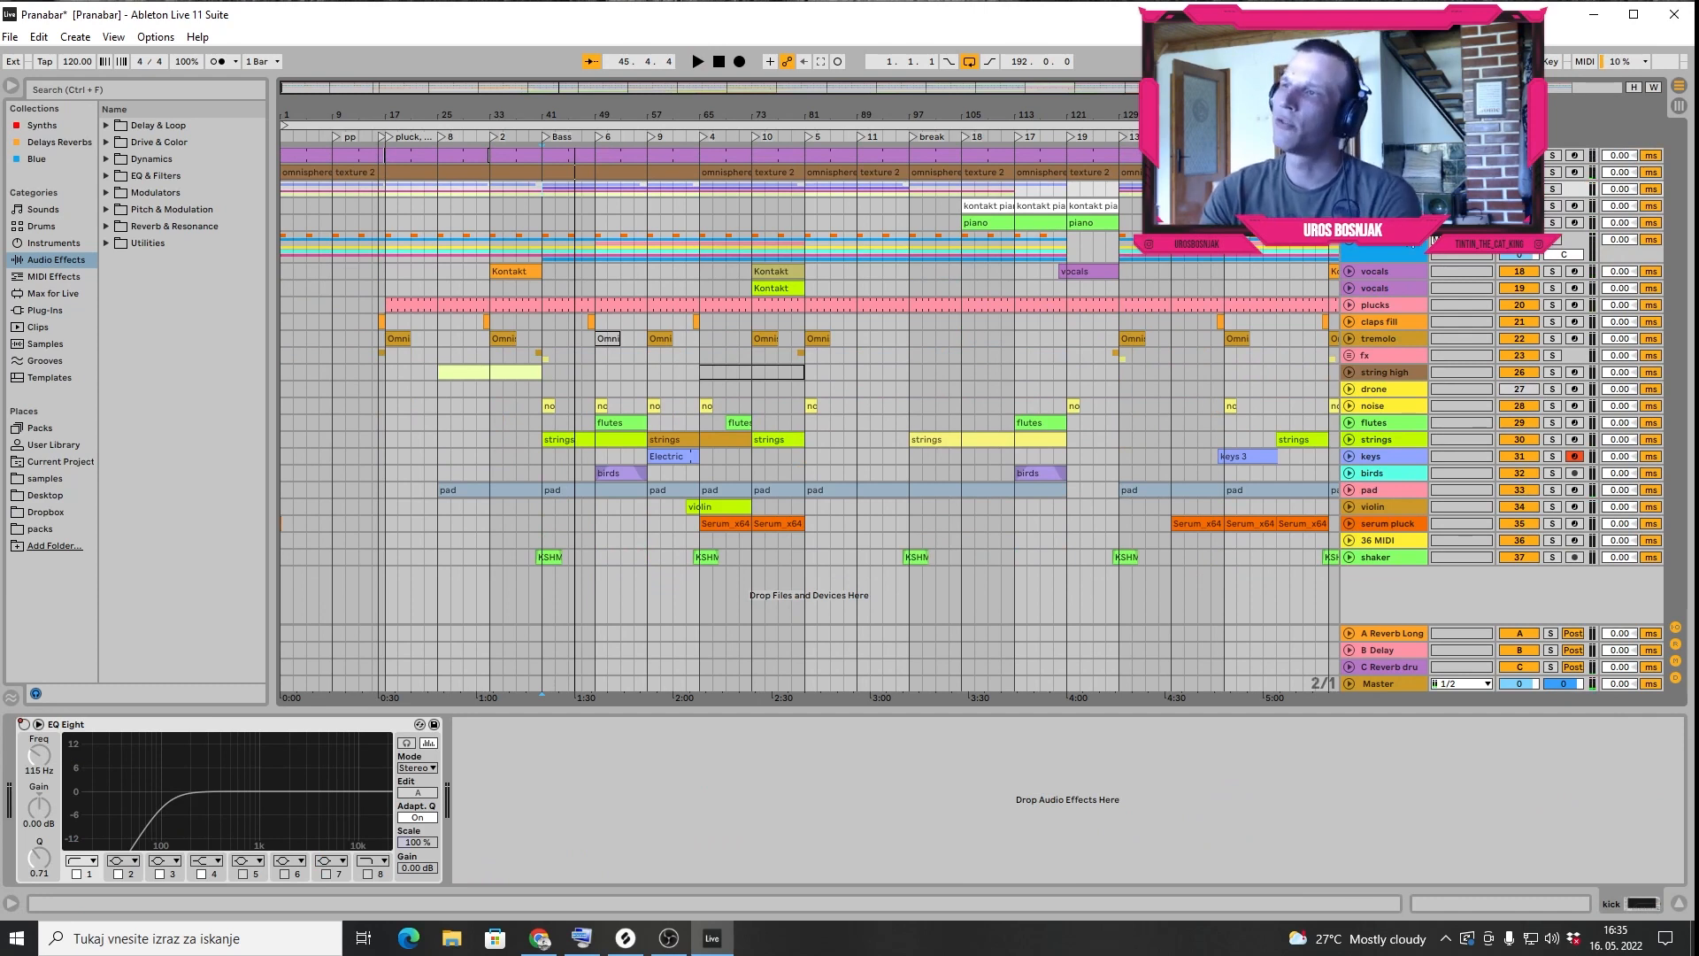
pyautogui.click(1388, 239)
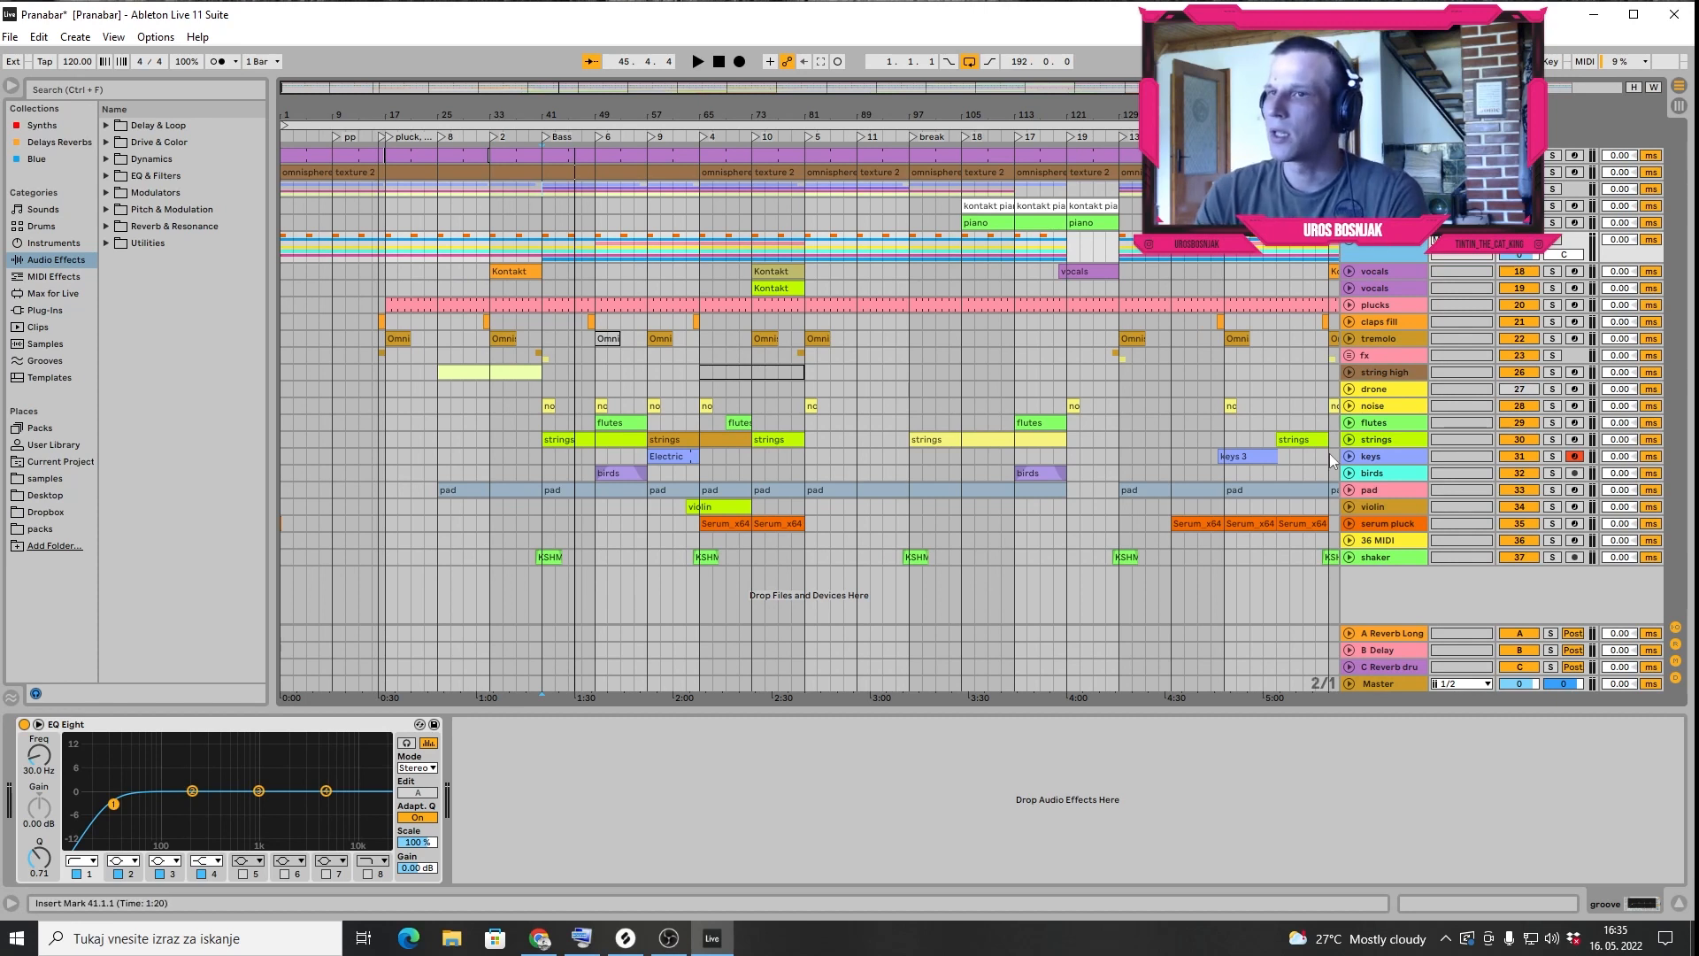
# Examine the first two chords in the strings clip at bar 41, and arm the strings track with its device chain shown
pyautogui.moveTo(599, 113); pyautogui.dragTo(616, 208)
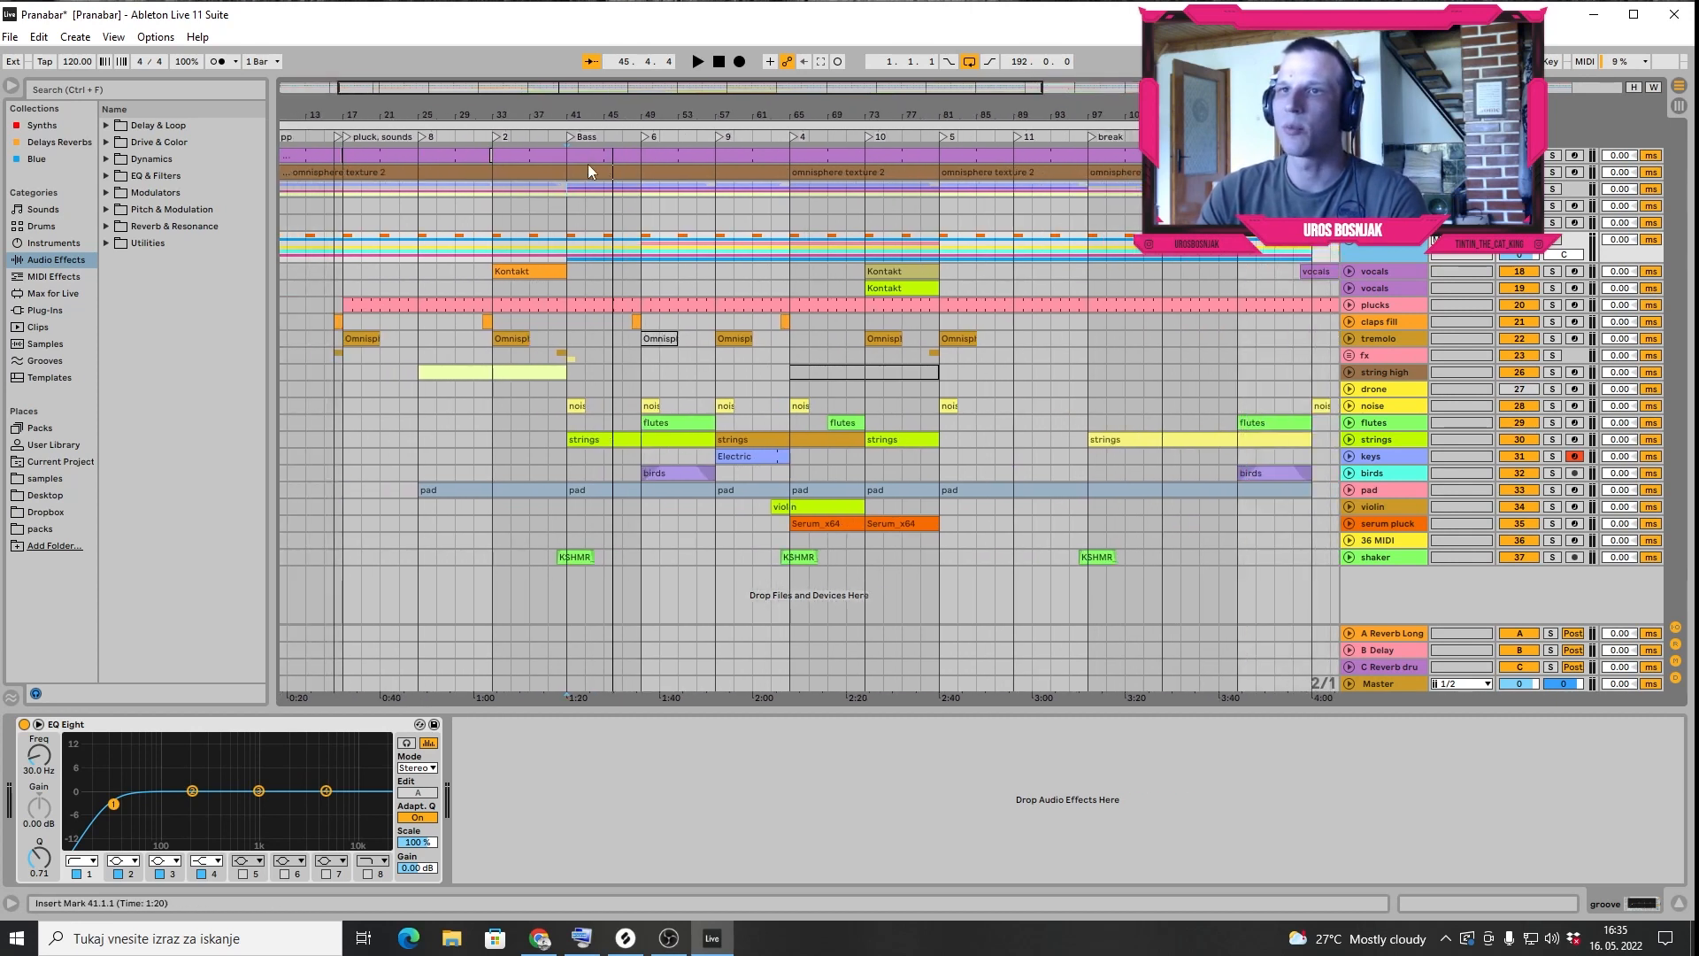
pyautogui.doubleClick(617, 439)
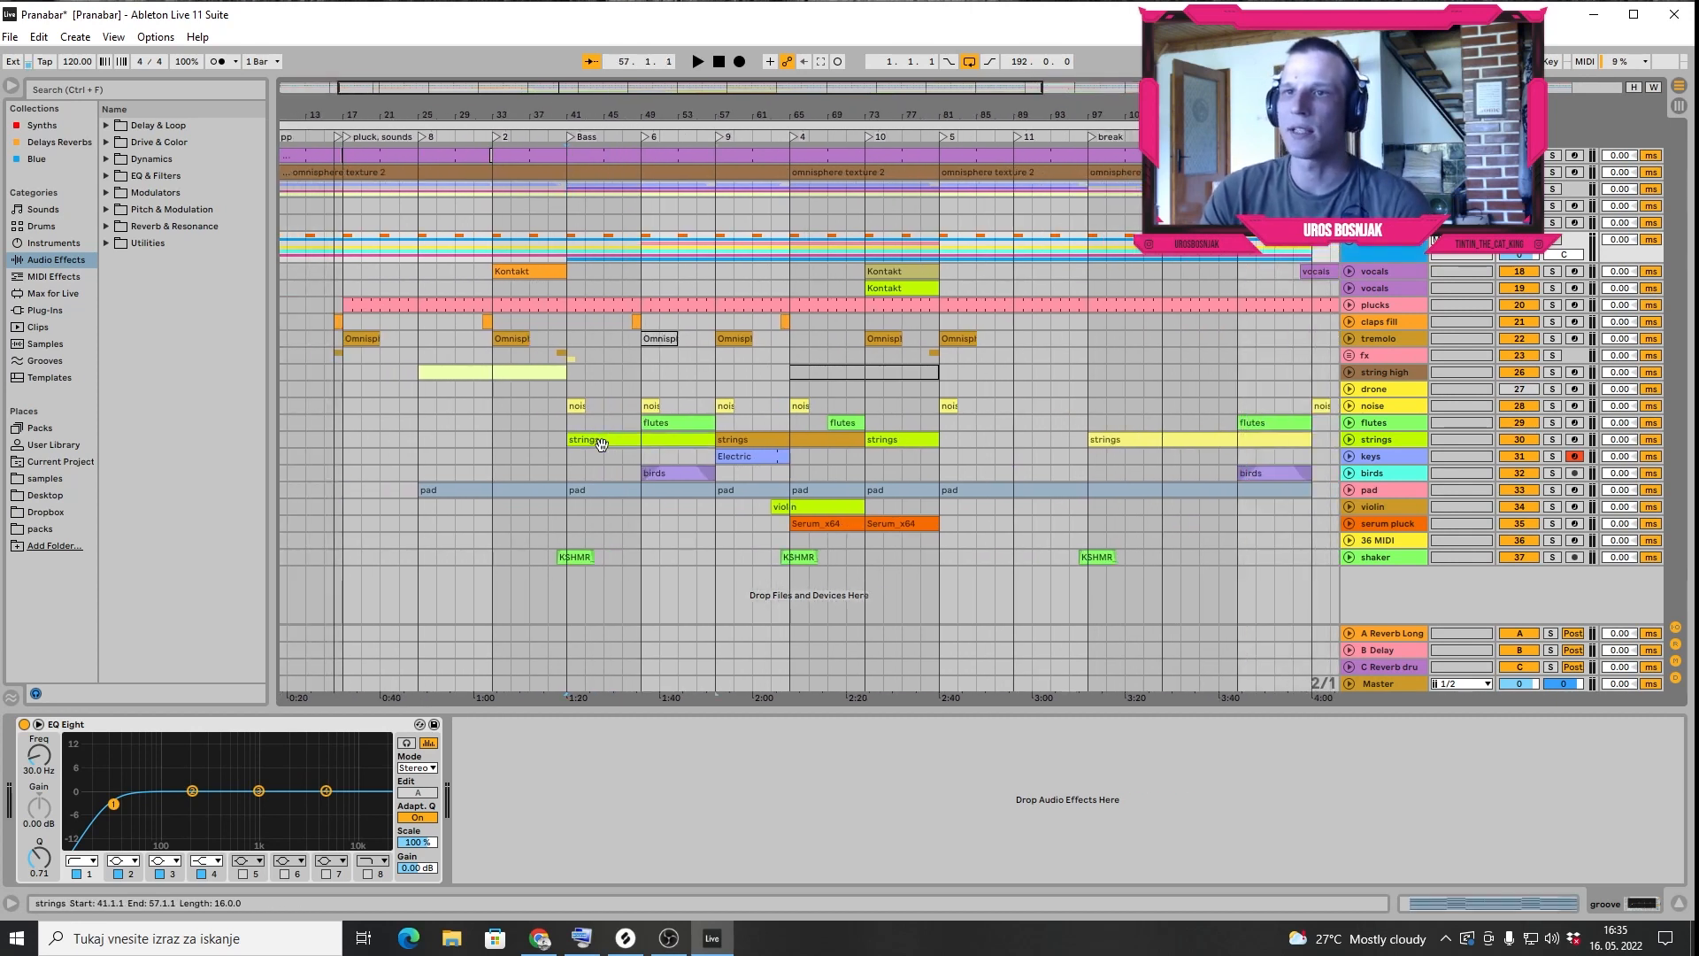
pyautogui.moveTo(454, 614); pyautogui.dragTo(476, 445)
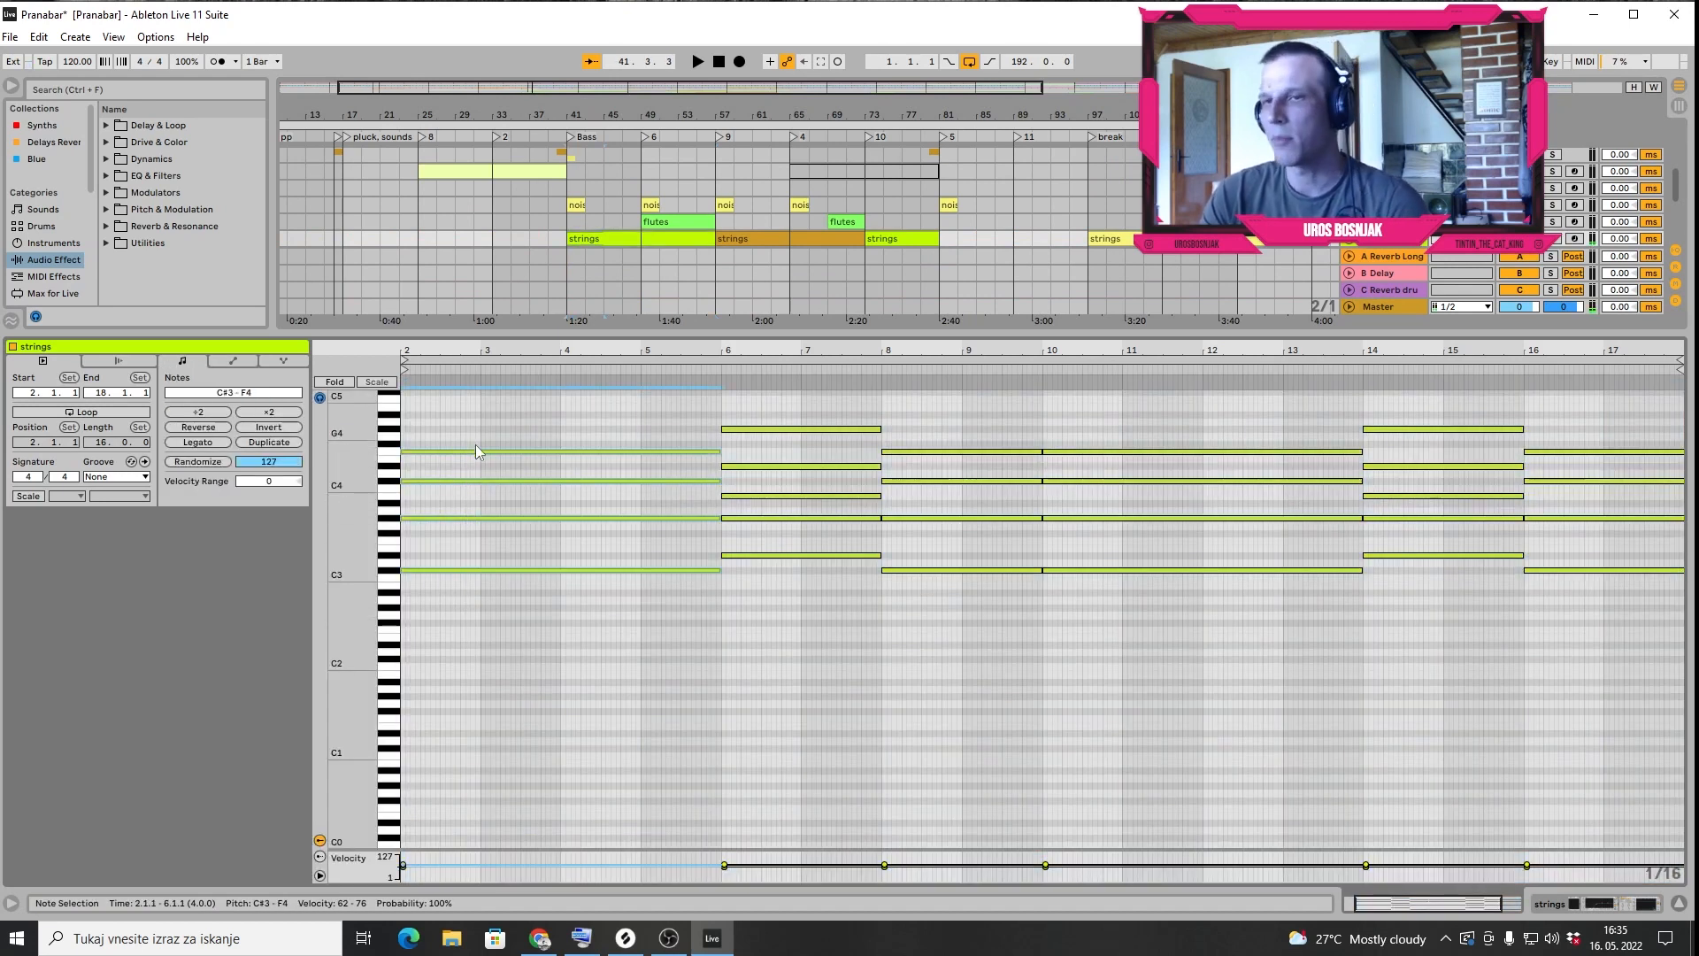
pyautogui.moveTo(678, 621); pyautogui.dragTo(666, 395)
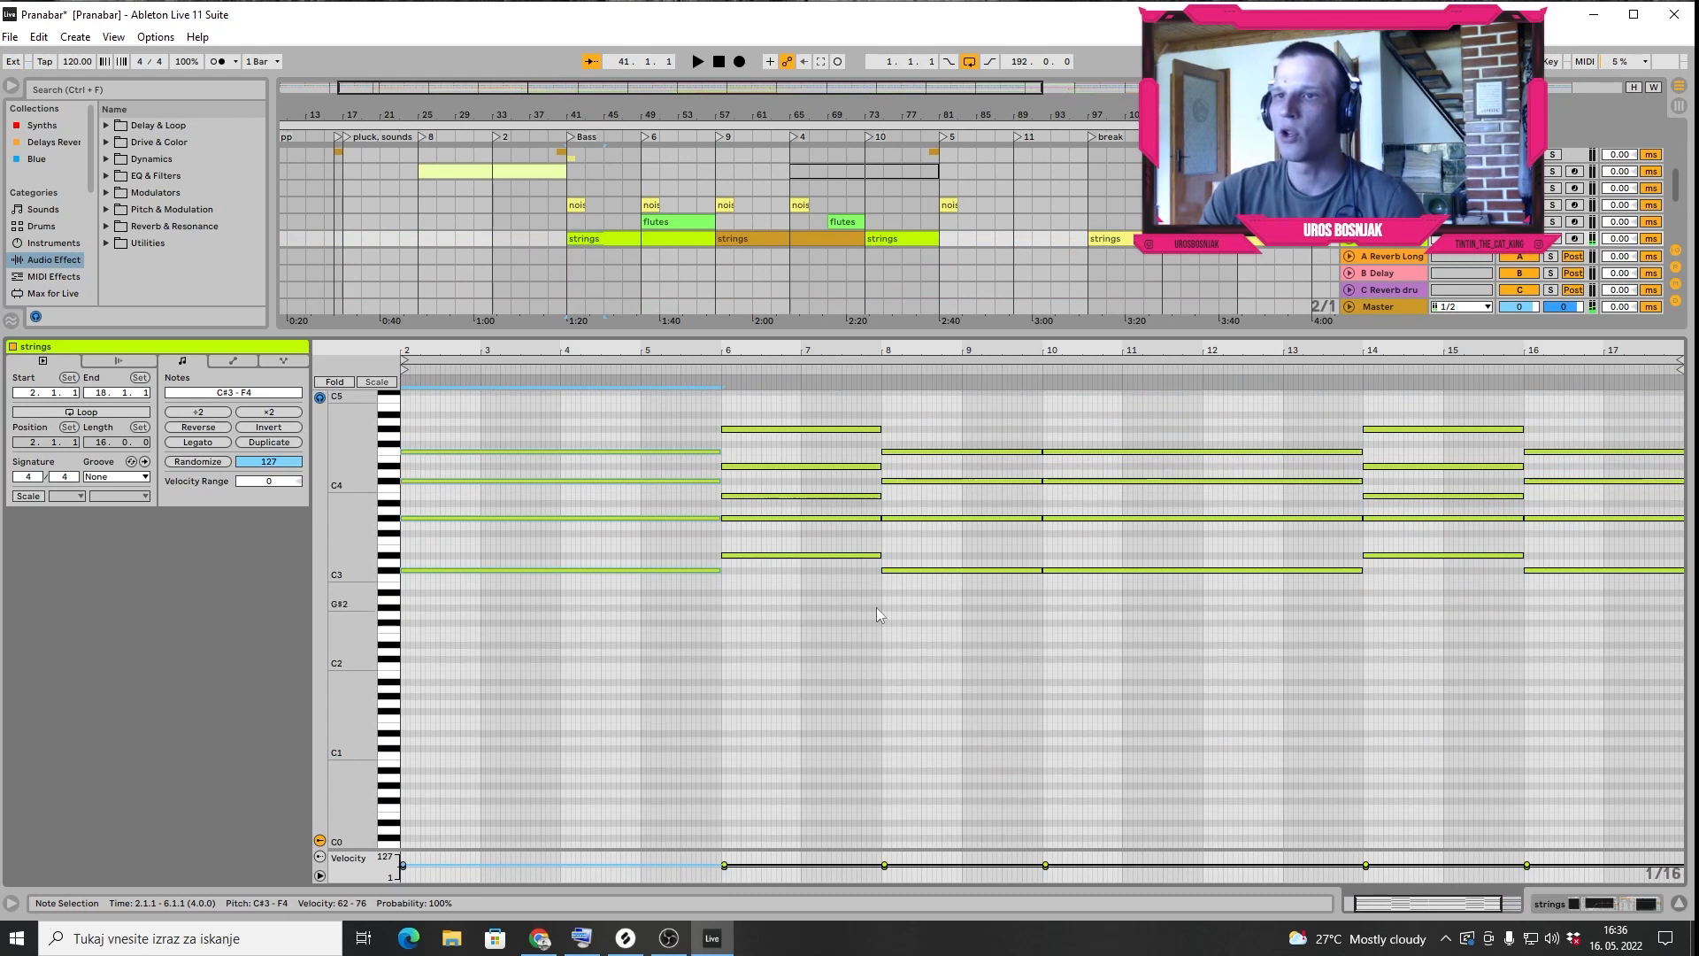
pyautogui.moveTo(804, 614); pyautogui.dragTo(783, 400)
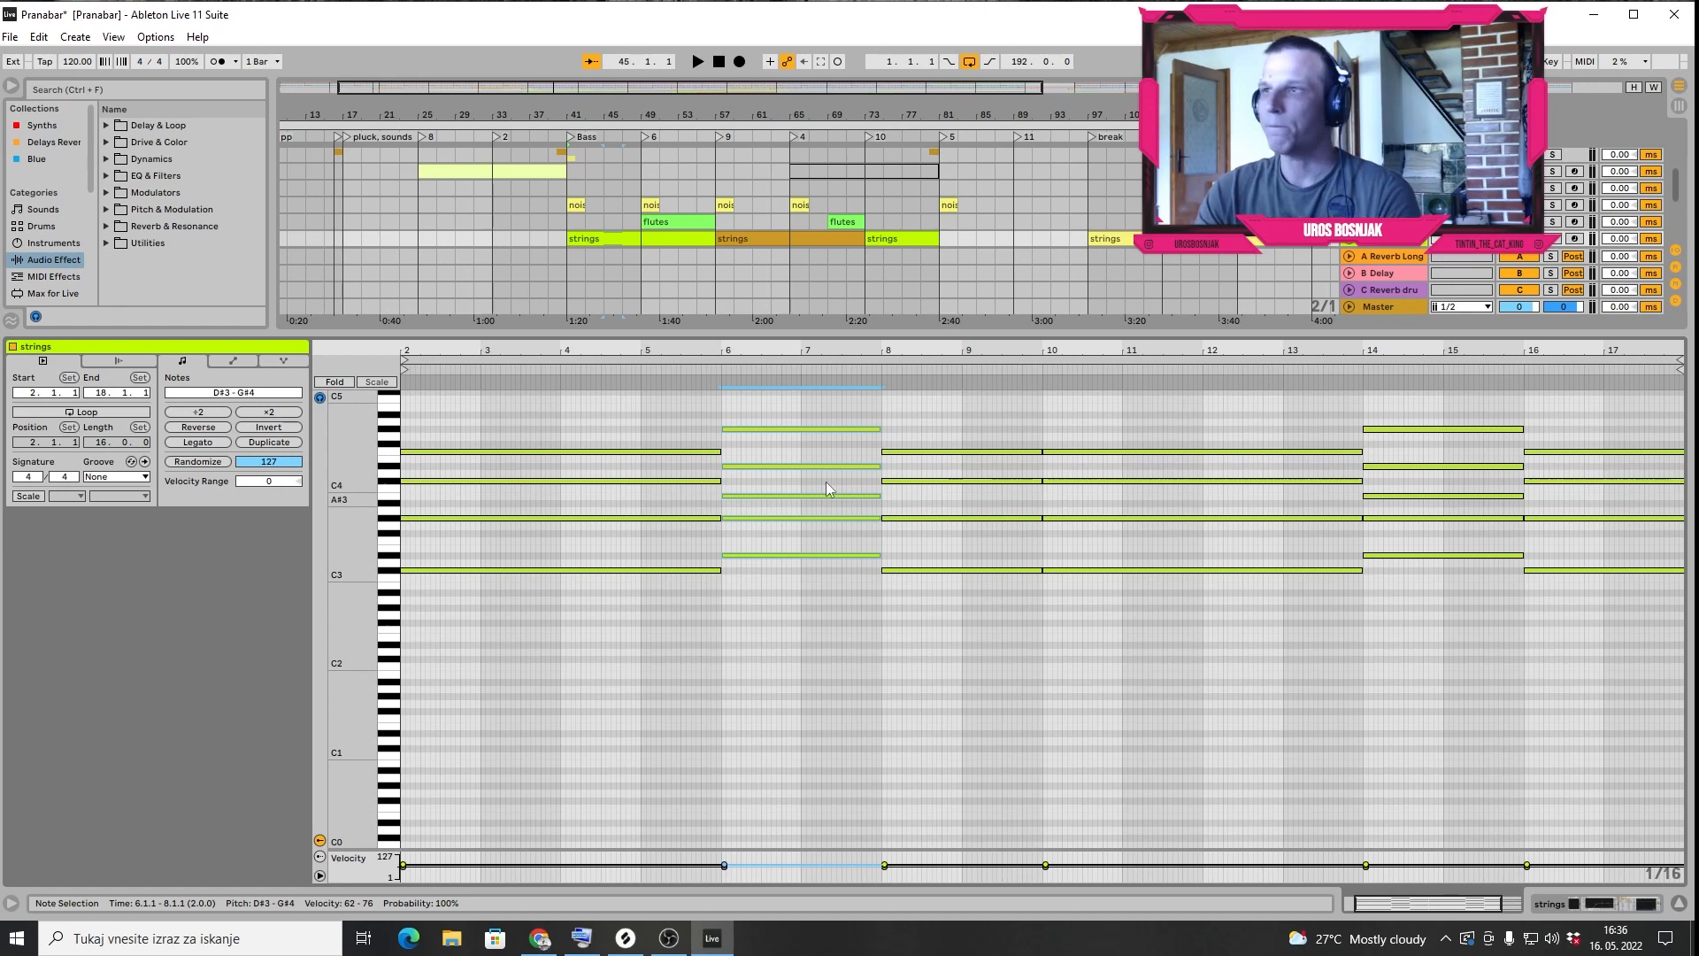
pyautogui.click(1575, 239)
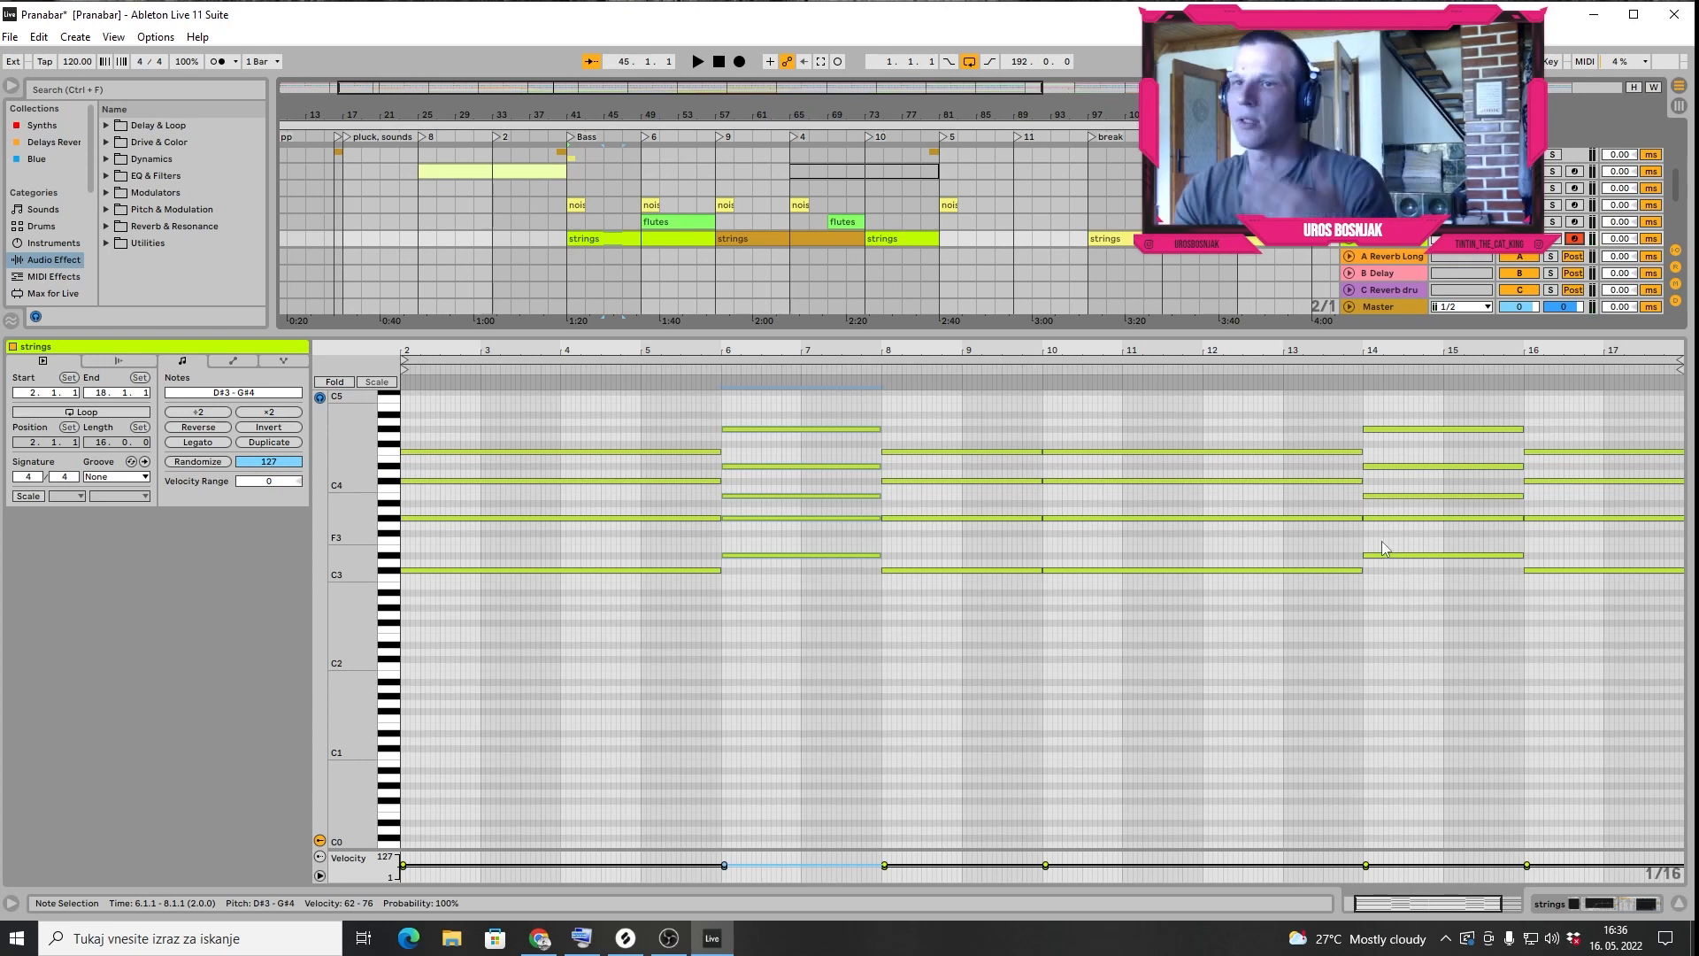
pyautogui.hotkey('shift', 'Tab')
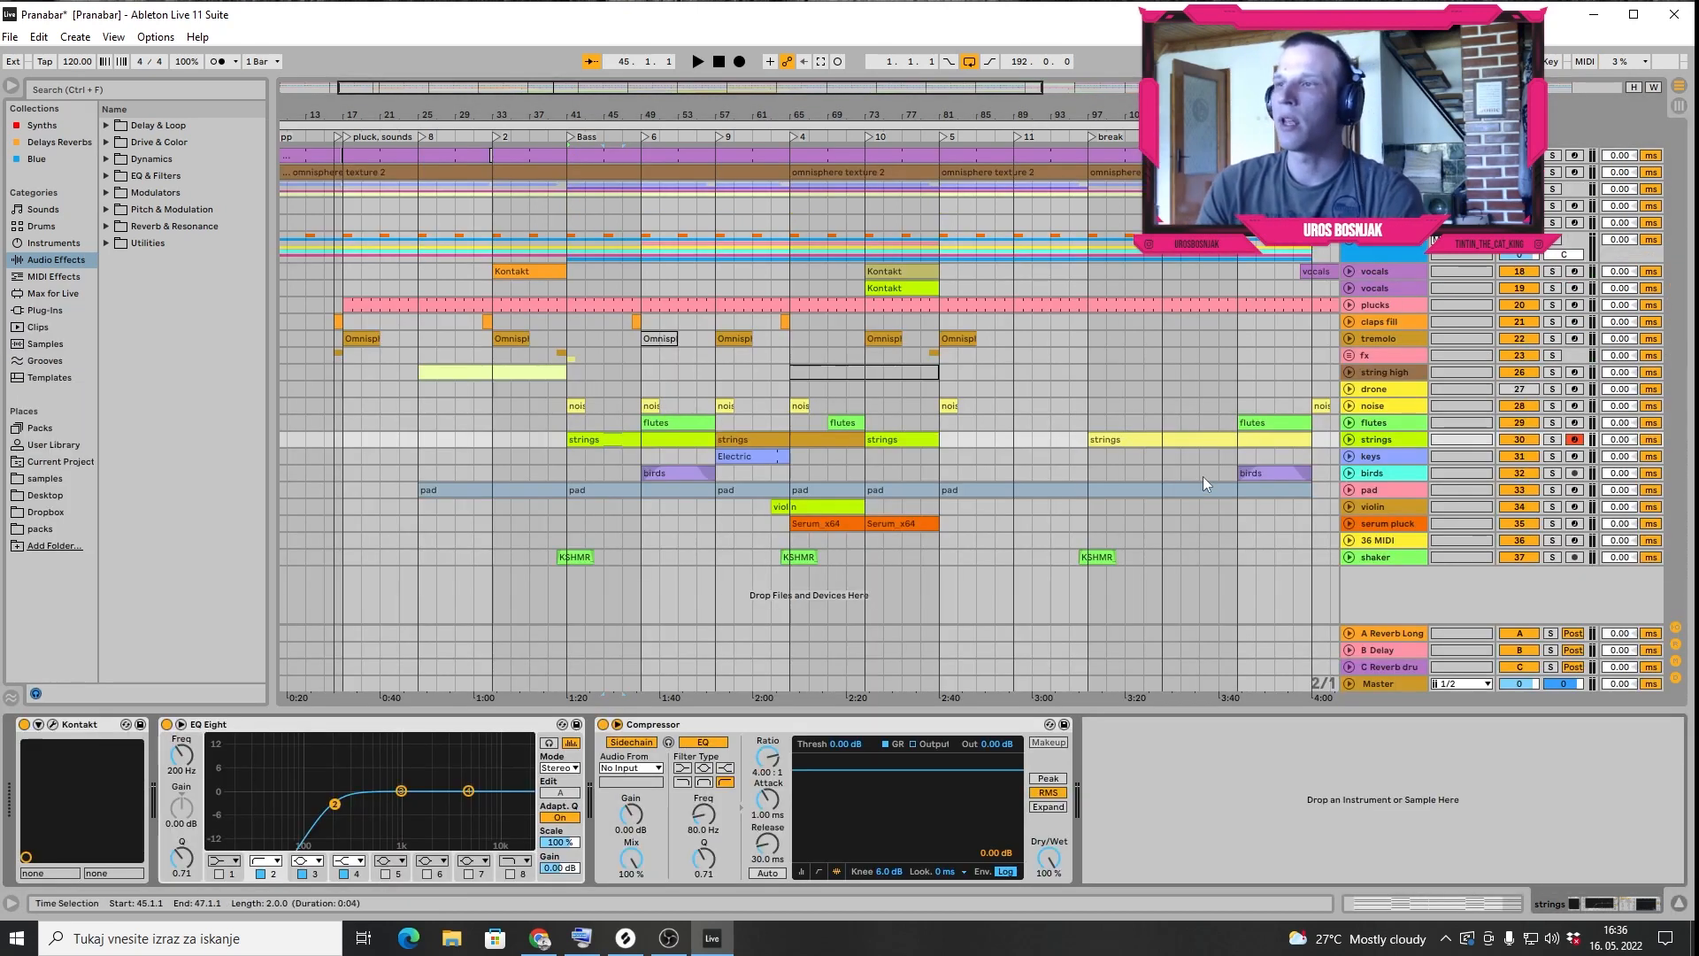
# Solo the flutes and strings tracks, play them from shortly before bar 49, and stop playback
pyautogui.click(1552, 423)
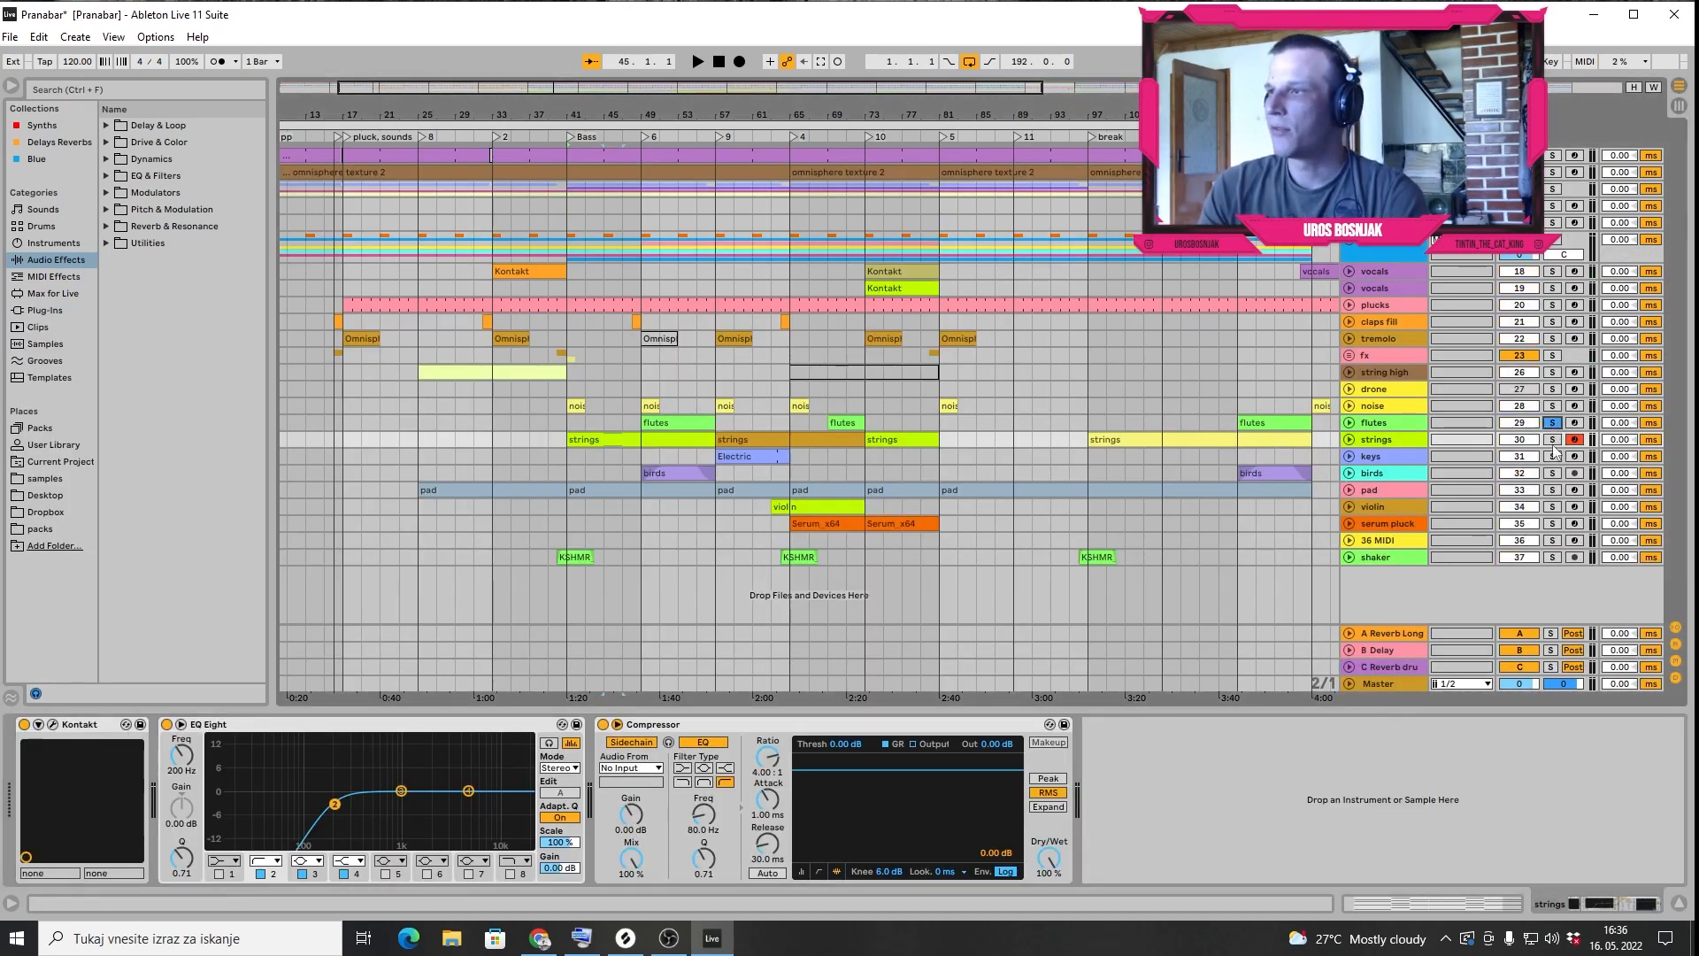
pyautogui.click(629, 133)
pyautogui.click(742, 442)
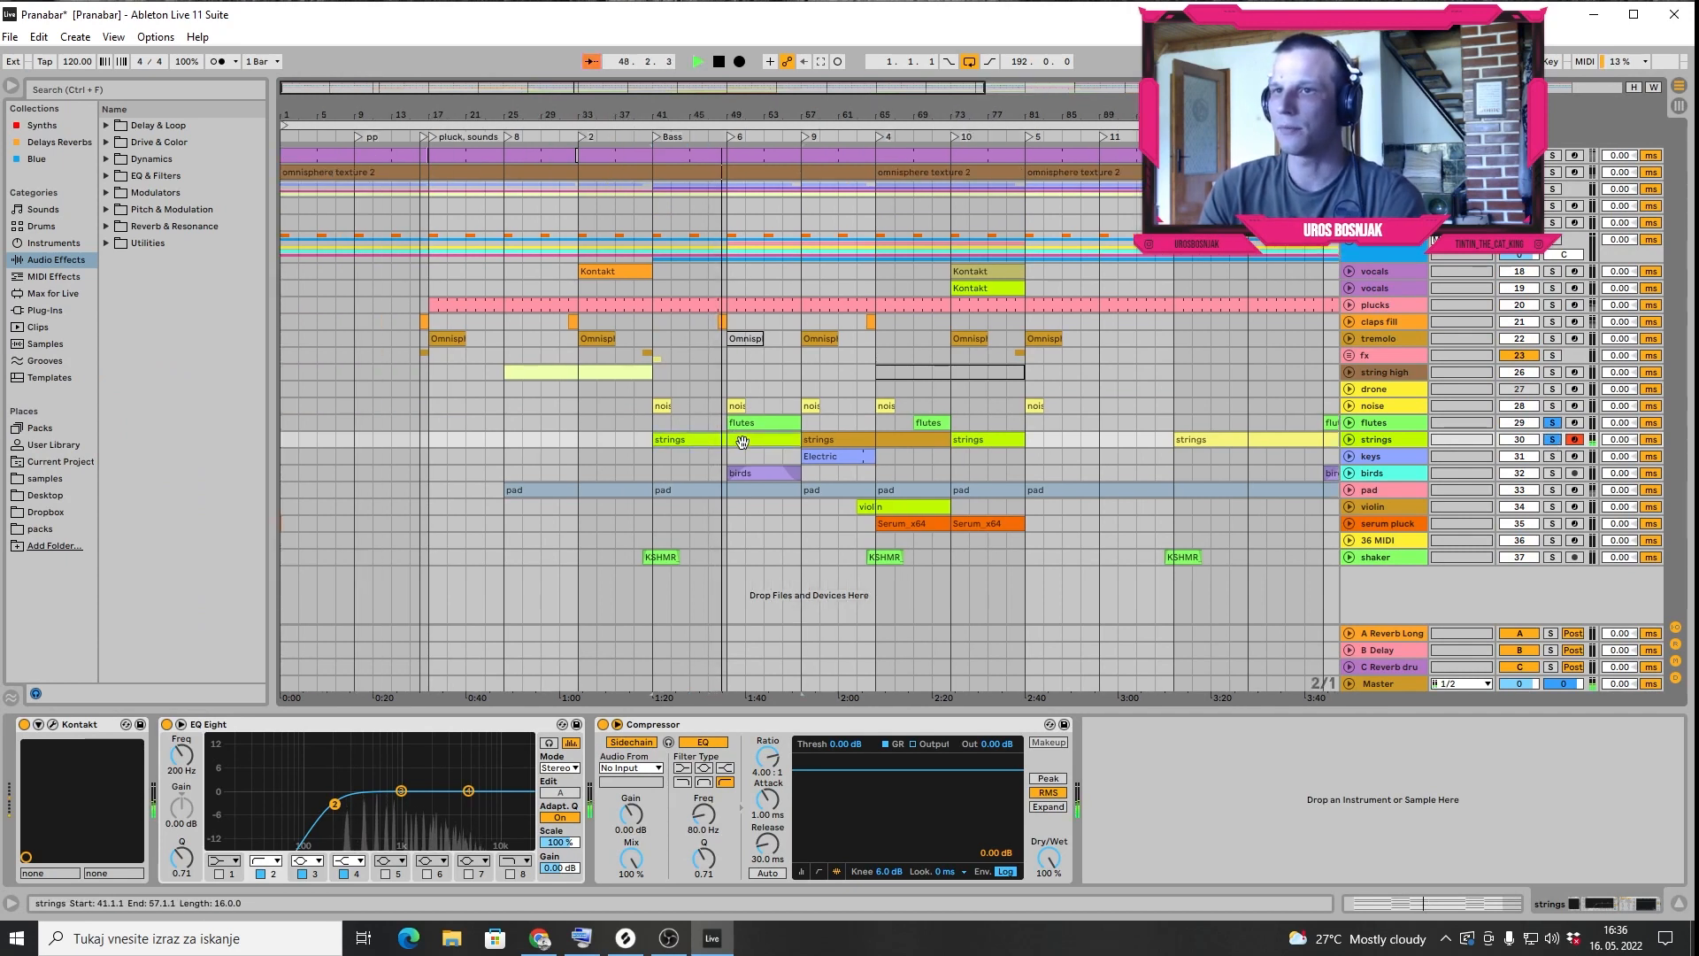
pyautogui.press('space')
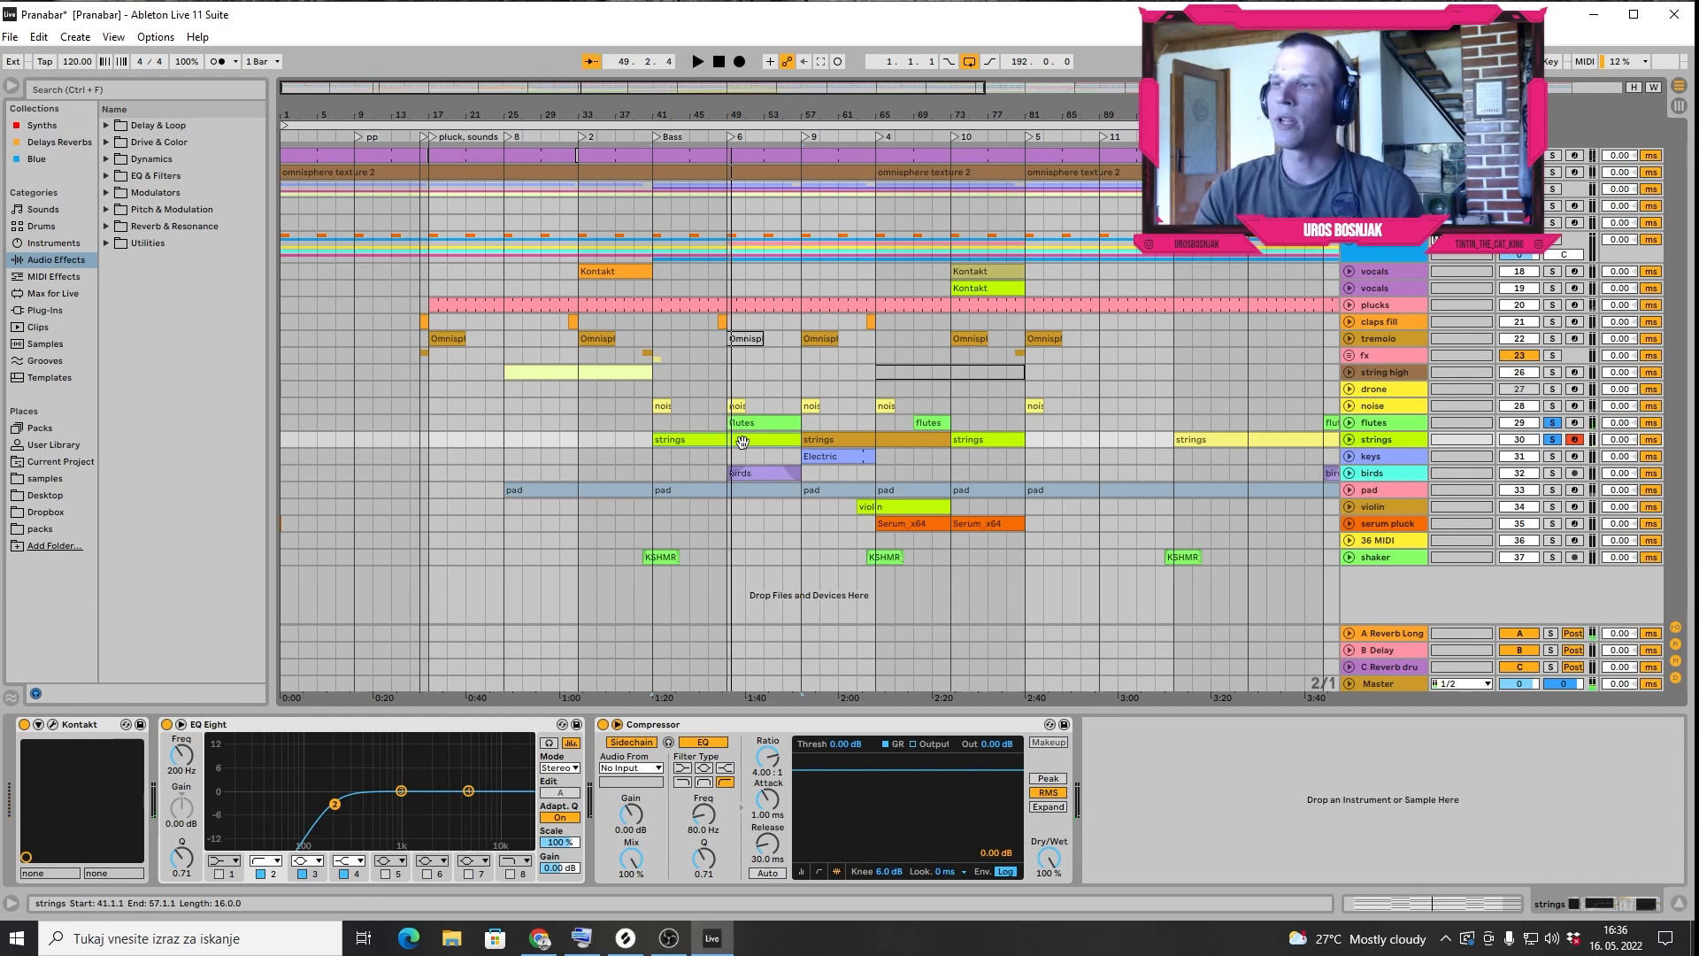
# Show the birds clip's EQ at bar 49, audition the birds in solo with the flutes and strings, and clear the solos
pyautogui.click(755, 472)
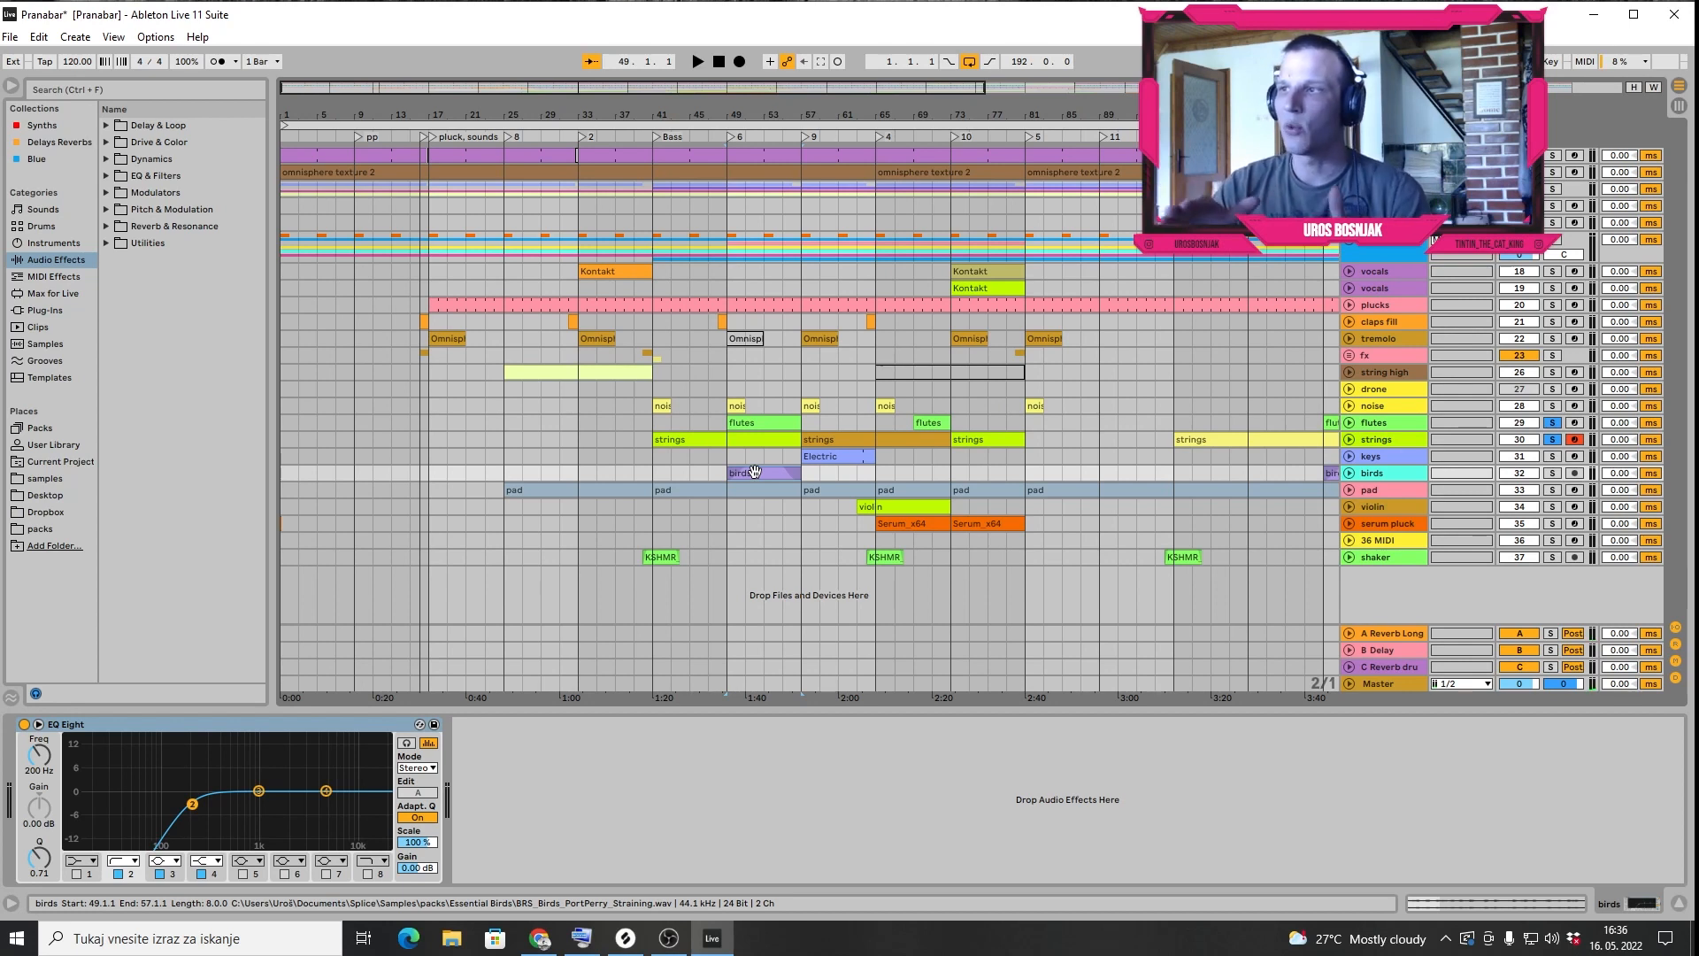
pyautogui.click(717, 131)
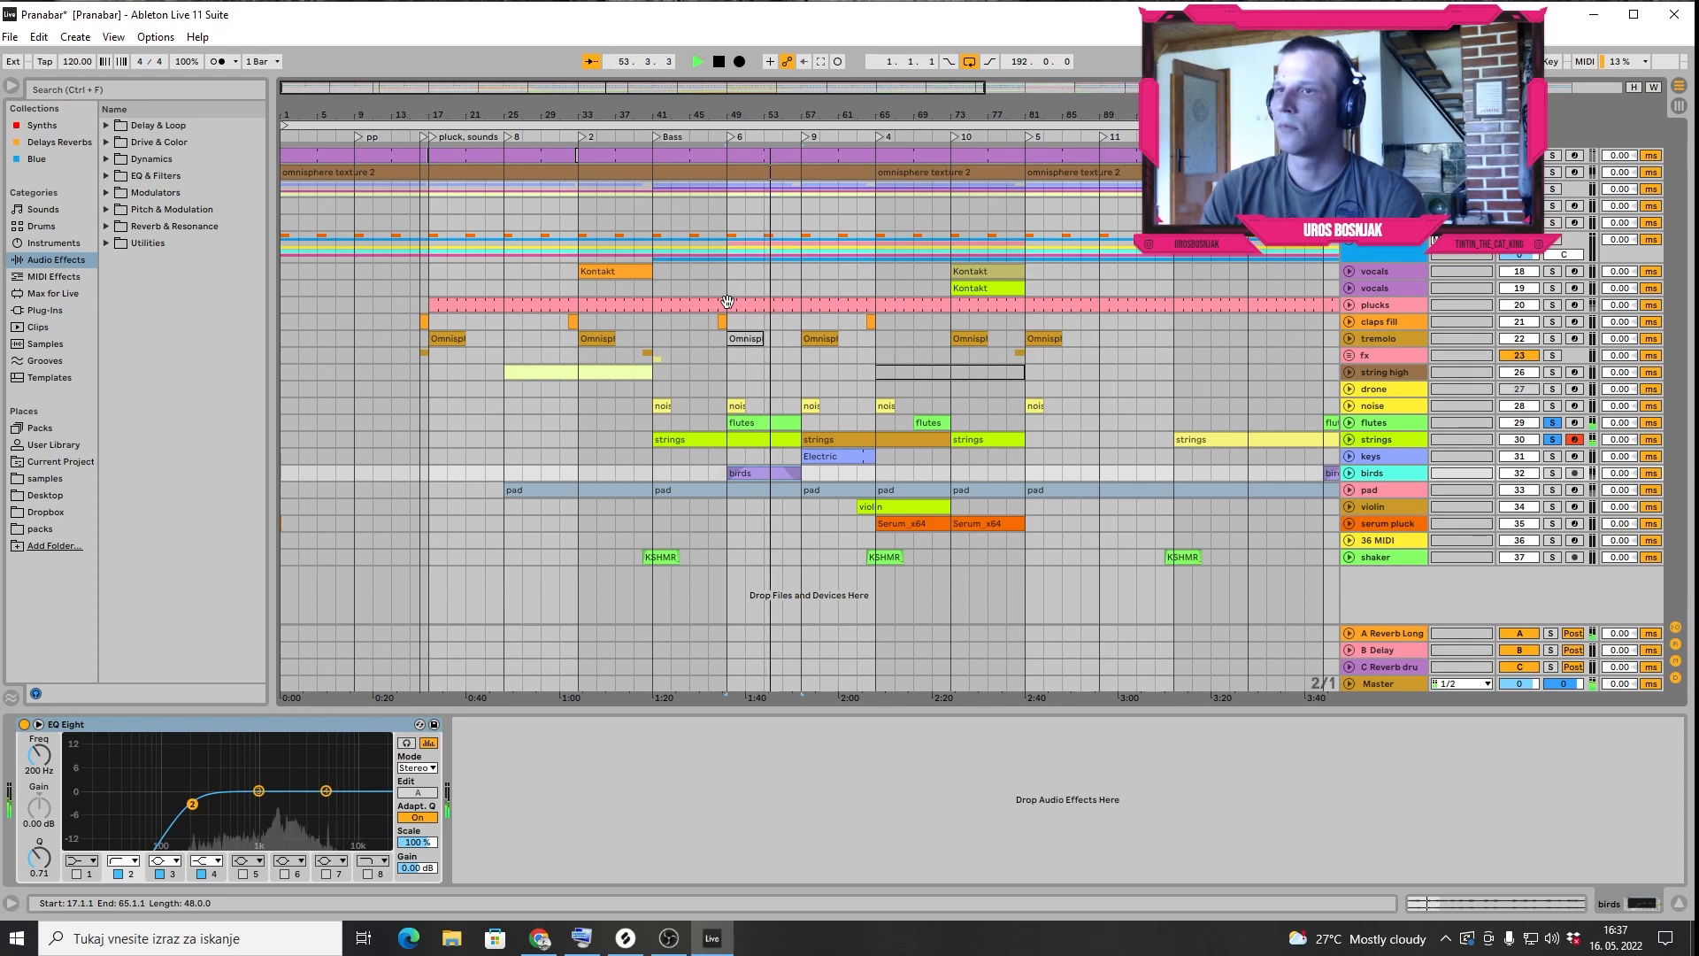
pyautogui.press('space')
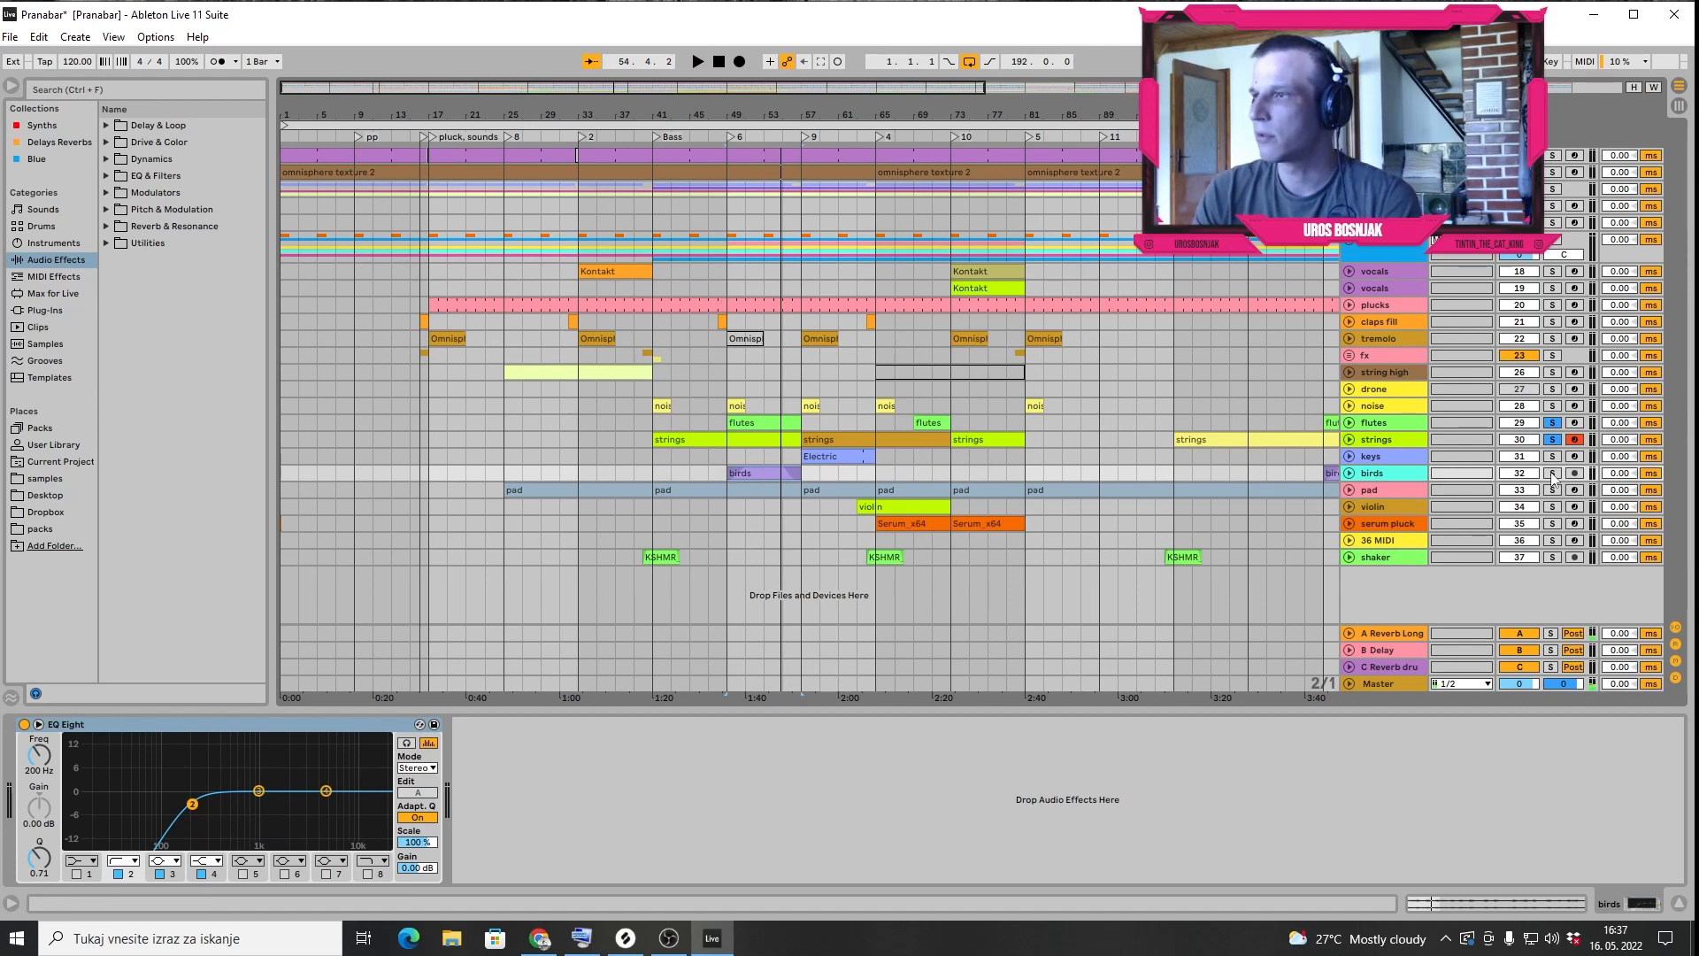
pyautogui.click(716, 136)
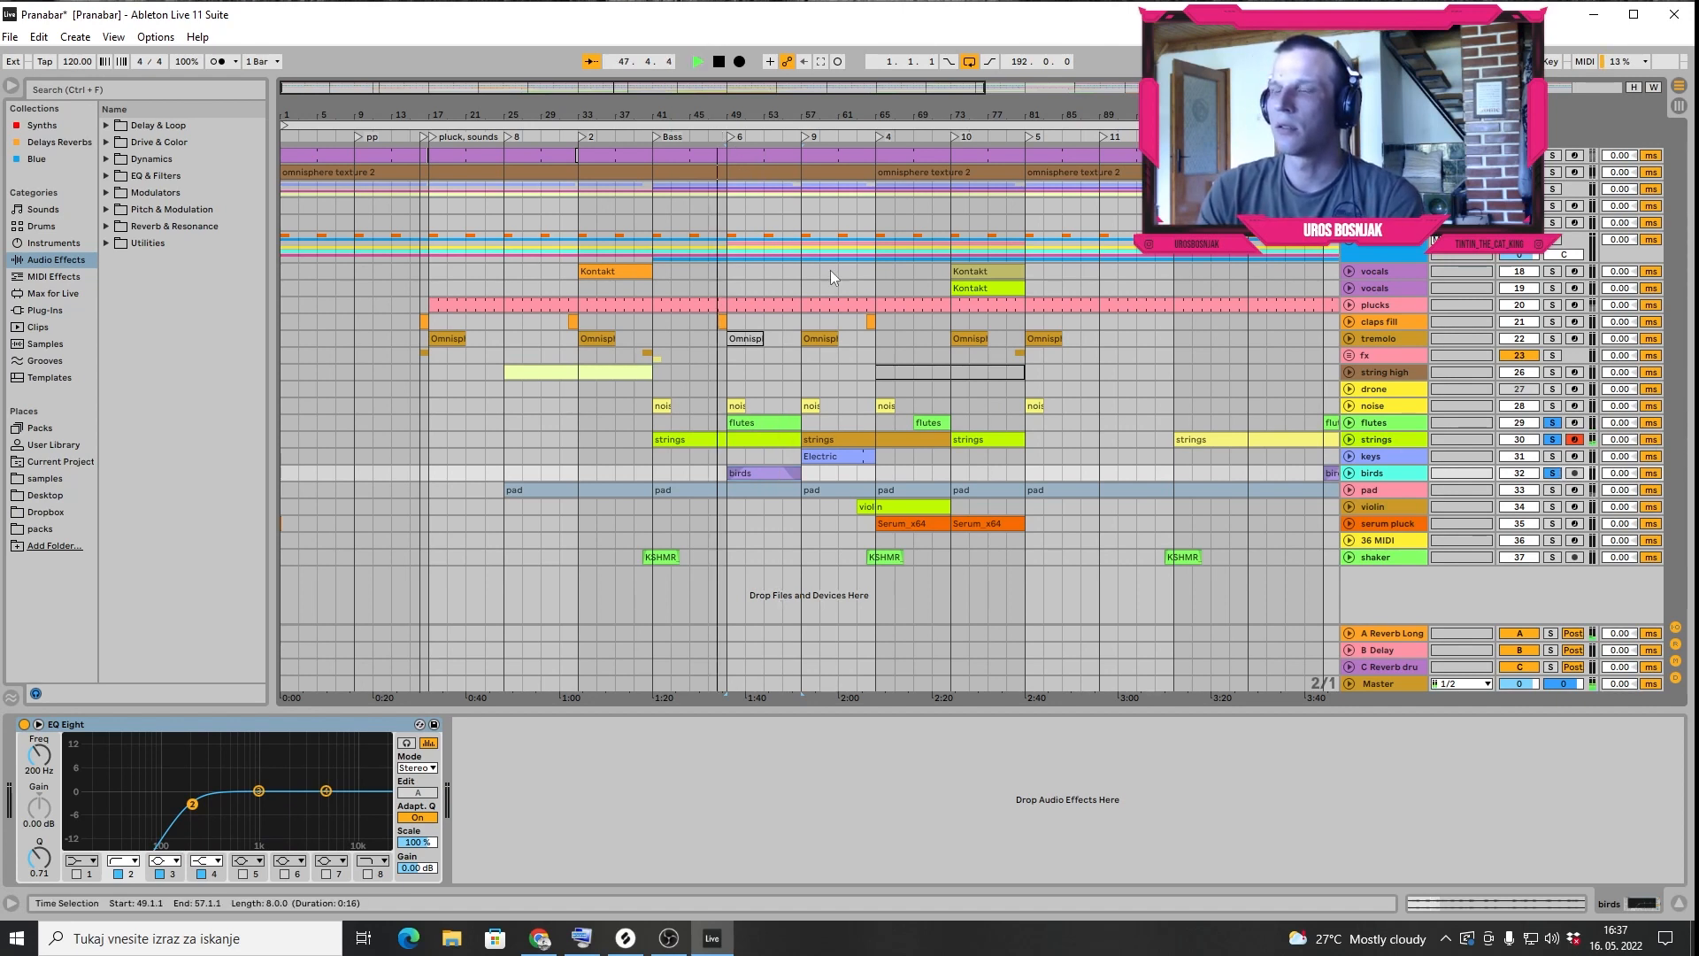
pyautogui.click(1553, 478)
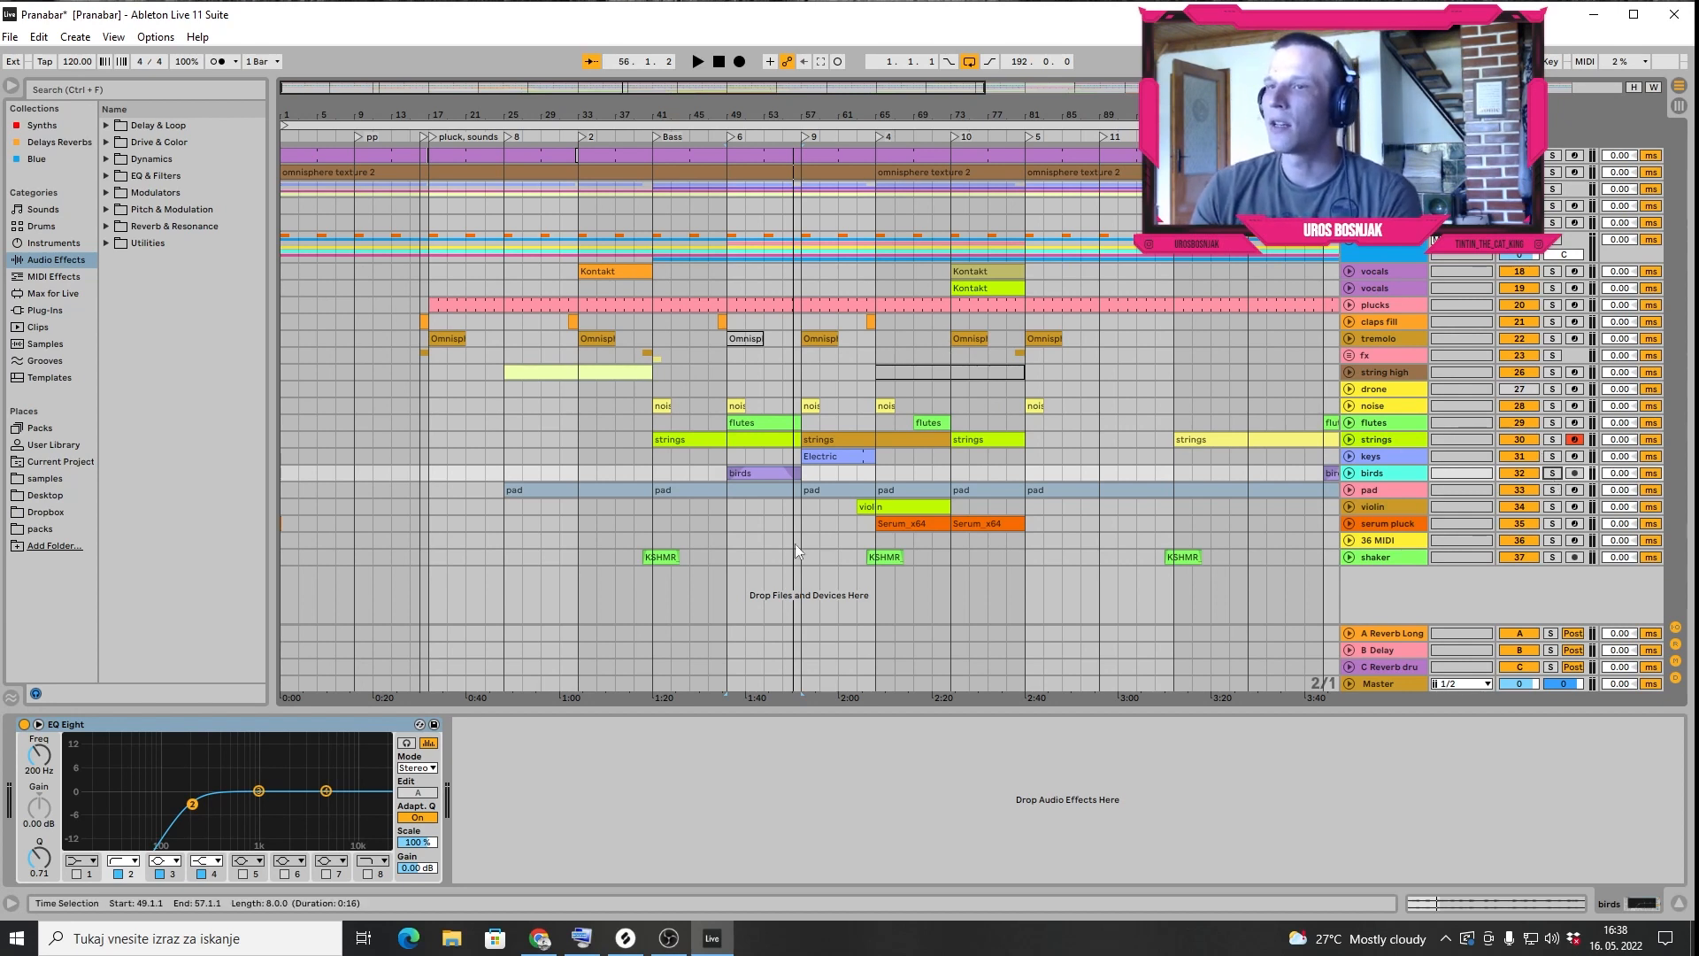
# Examine the devices and notes of the Electric clip on the keys track at bar 57, and play the arrangement from there
pyautogui.click(814, 456)
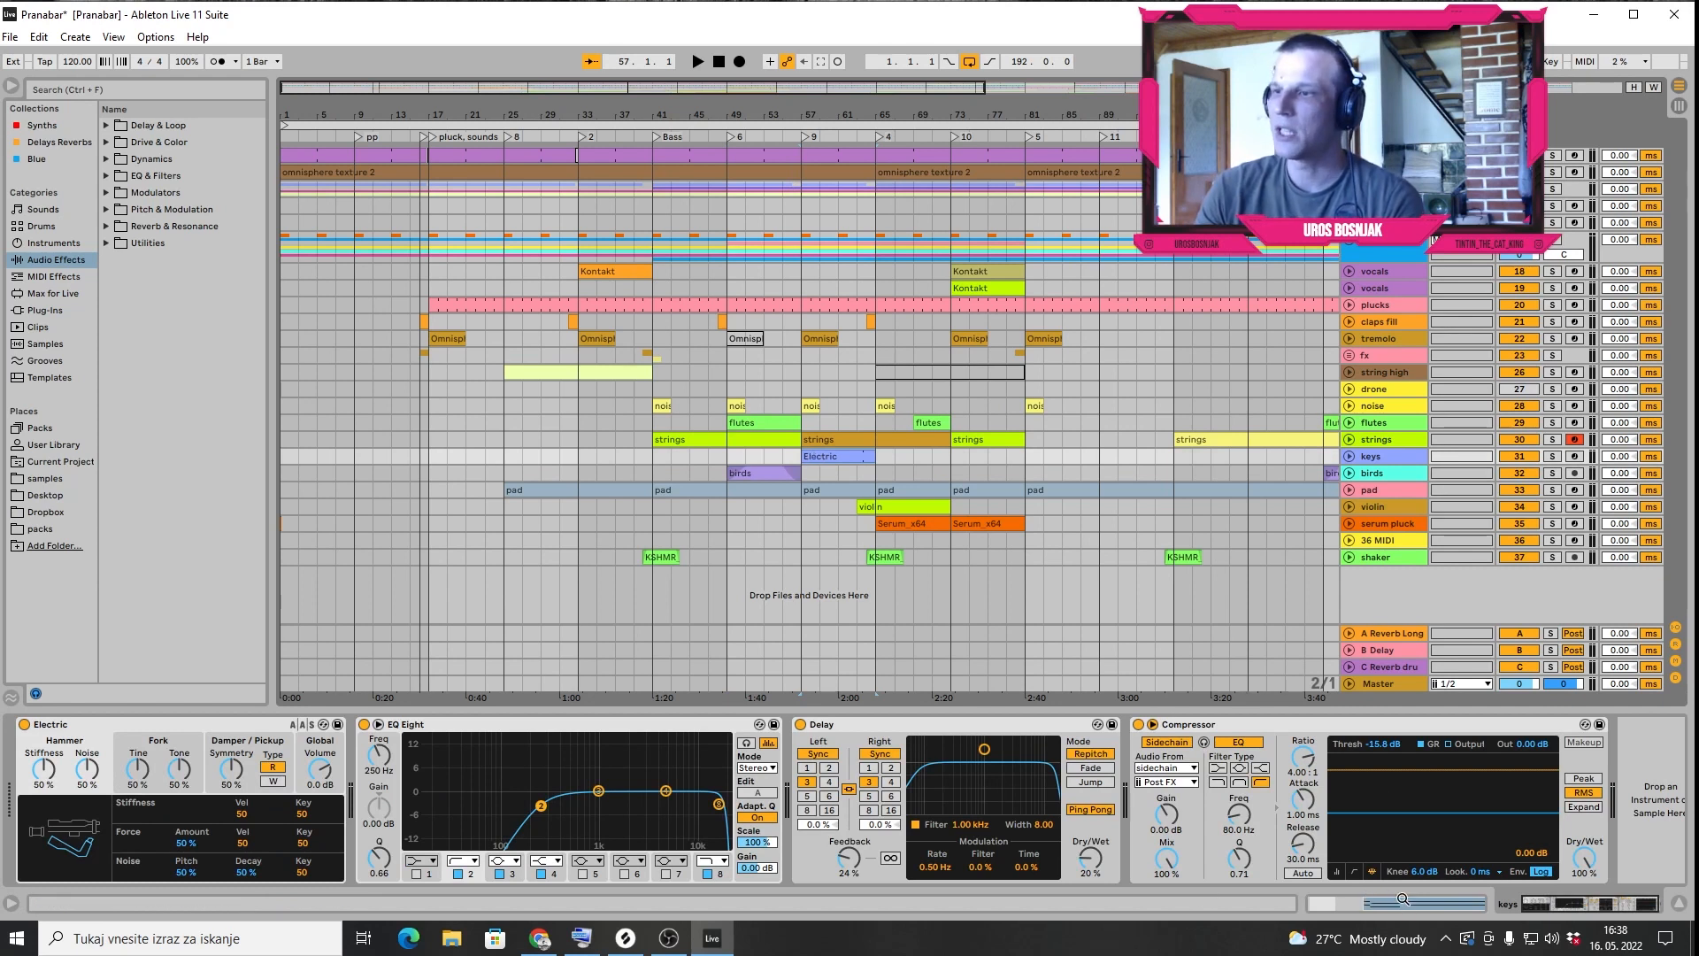
pyautogui.doubleClick(820, 457)
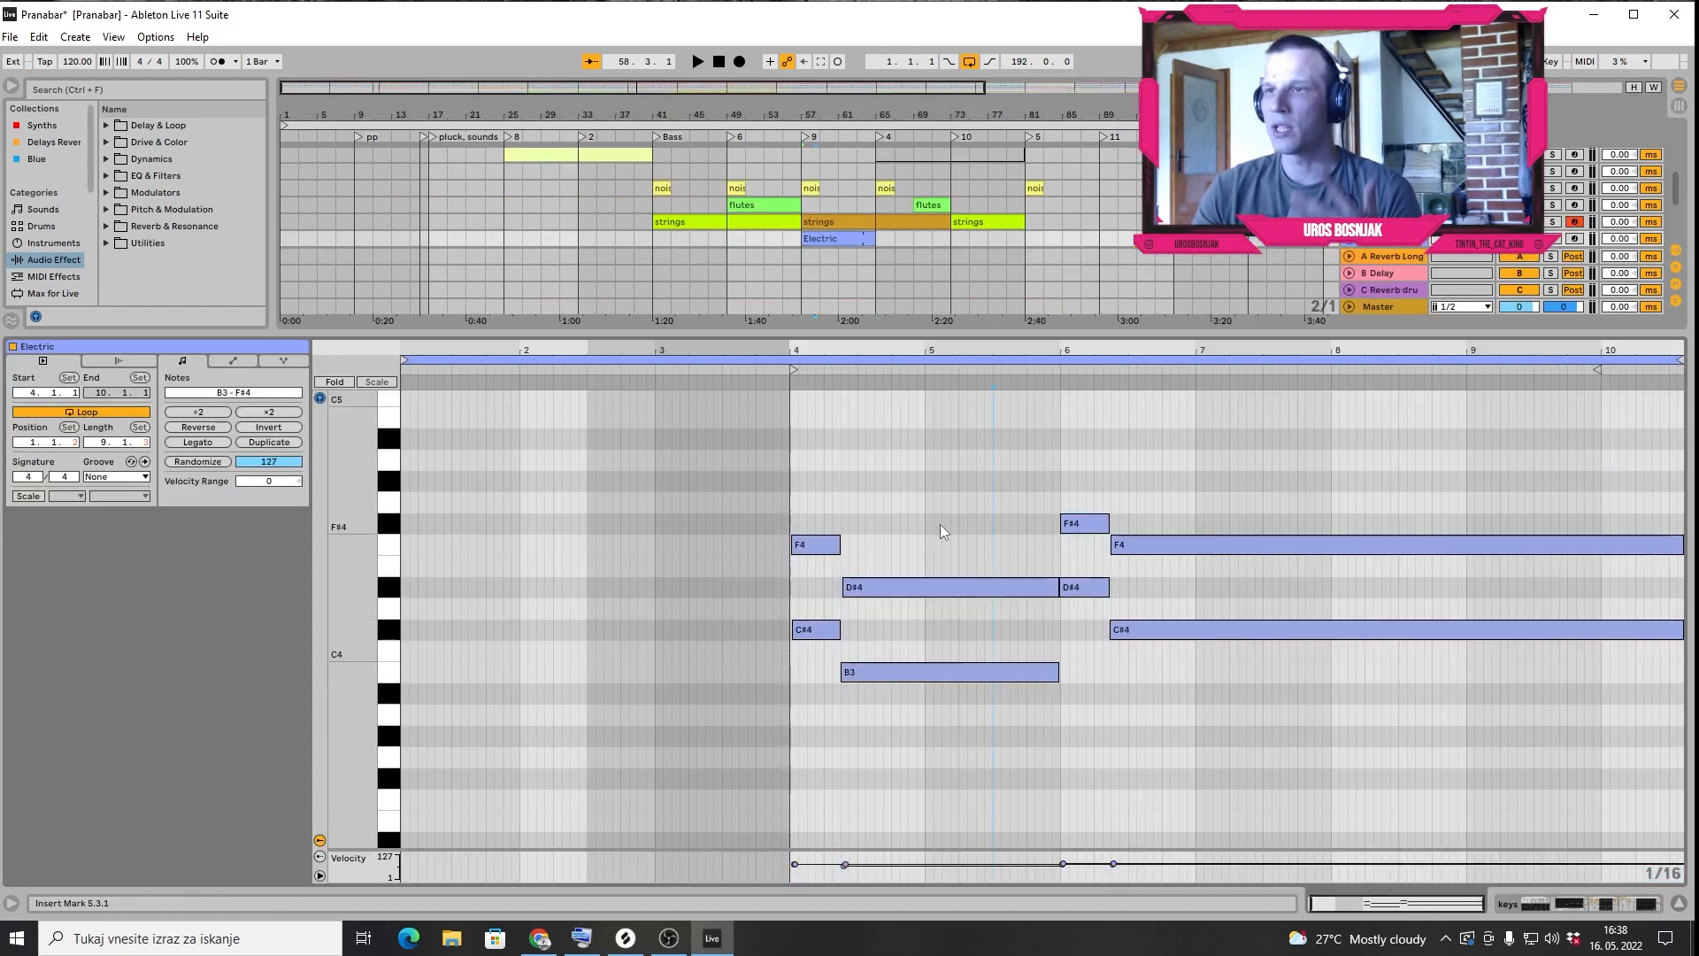
pyautogui.click(1582, 910)
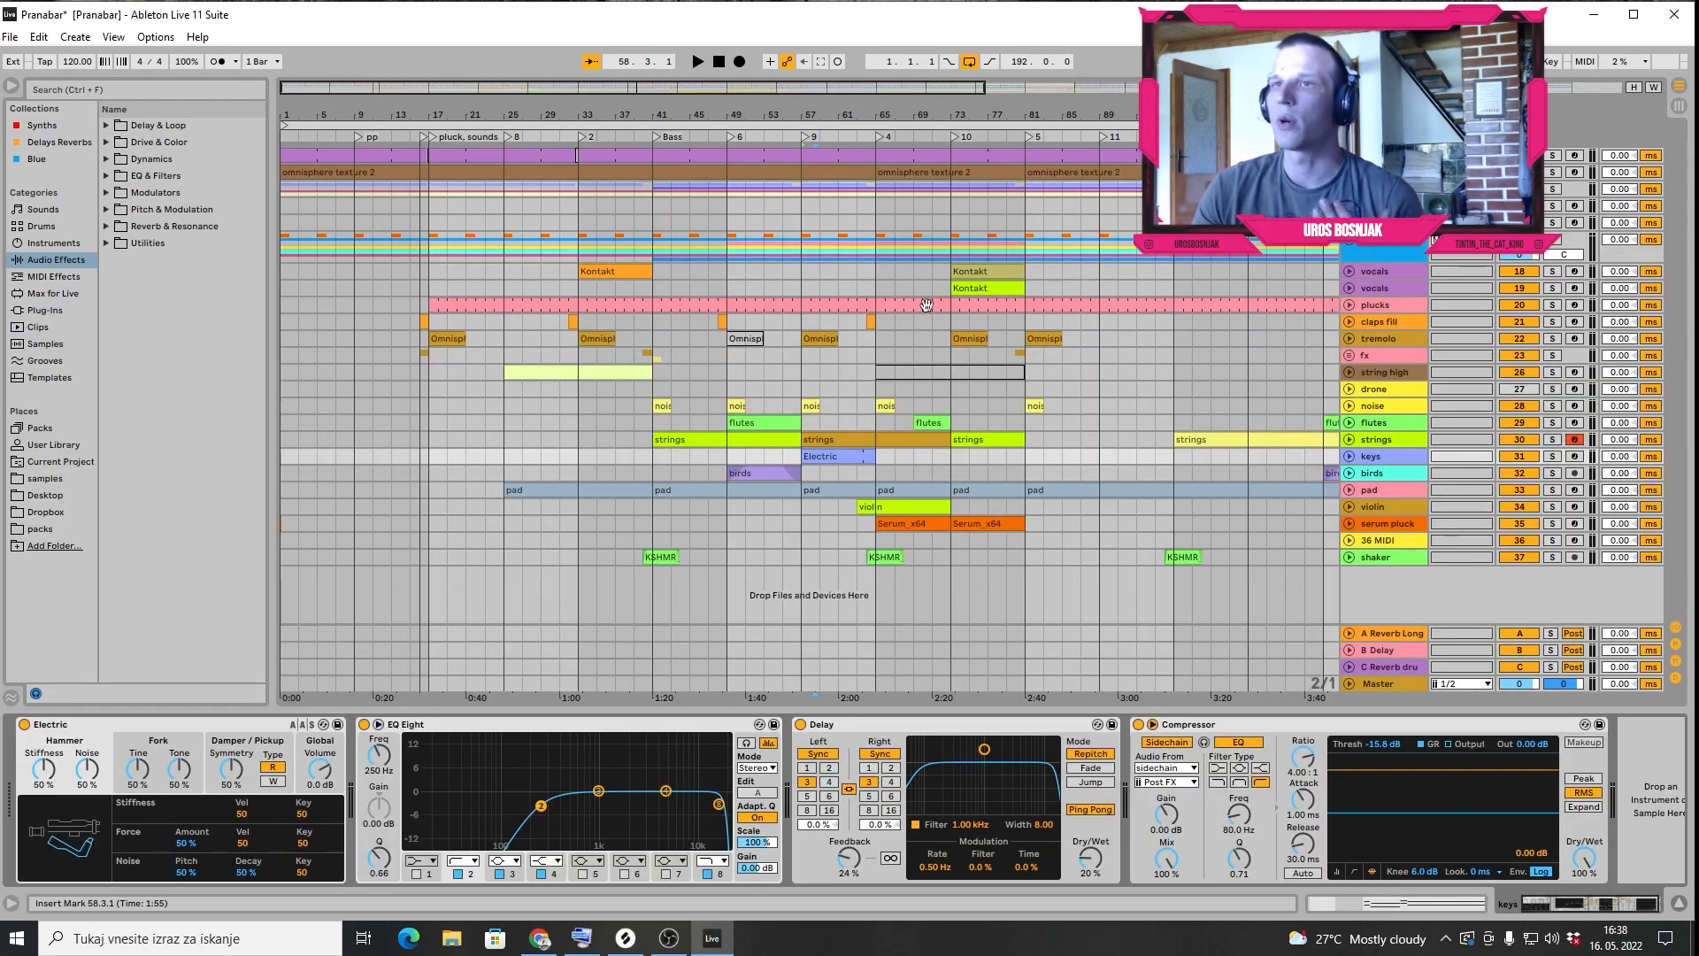
pyautogui.click(779, 137)
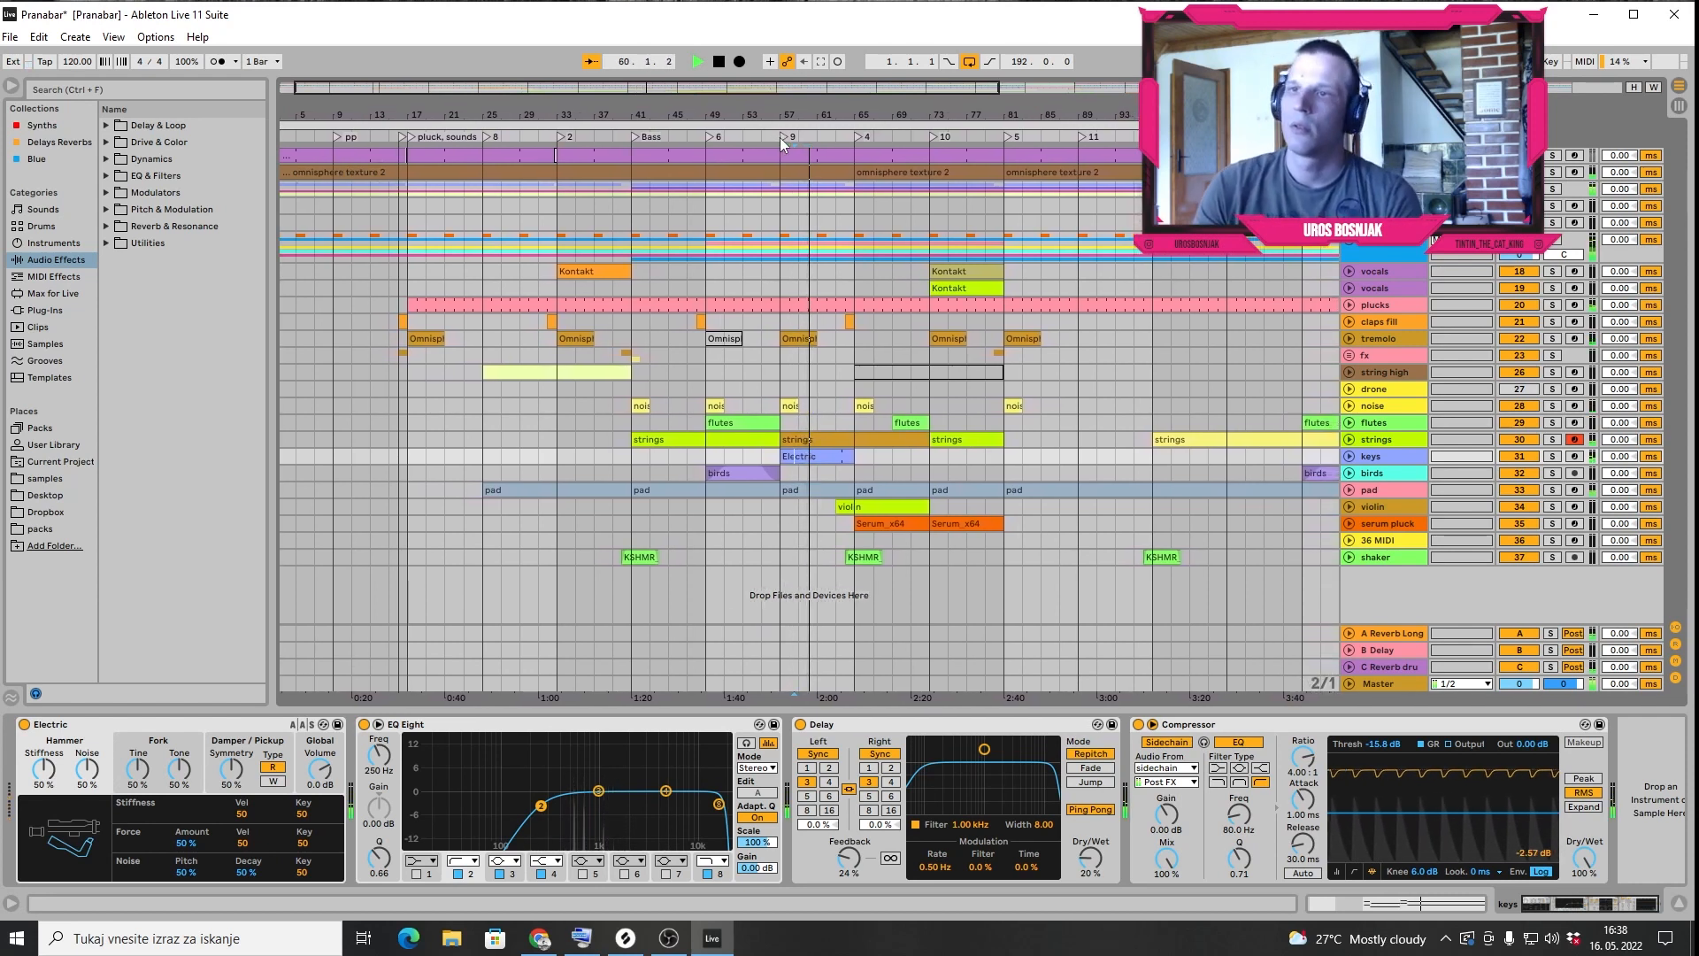
pyautogui.press('space')
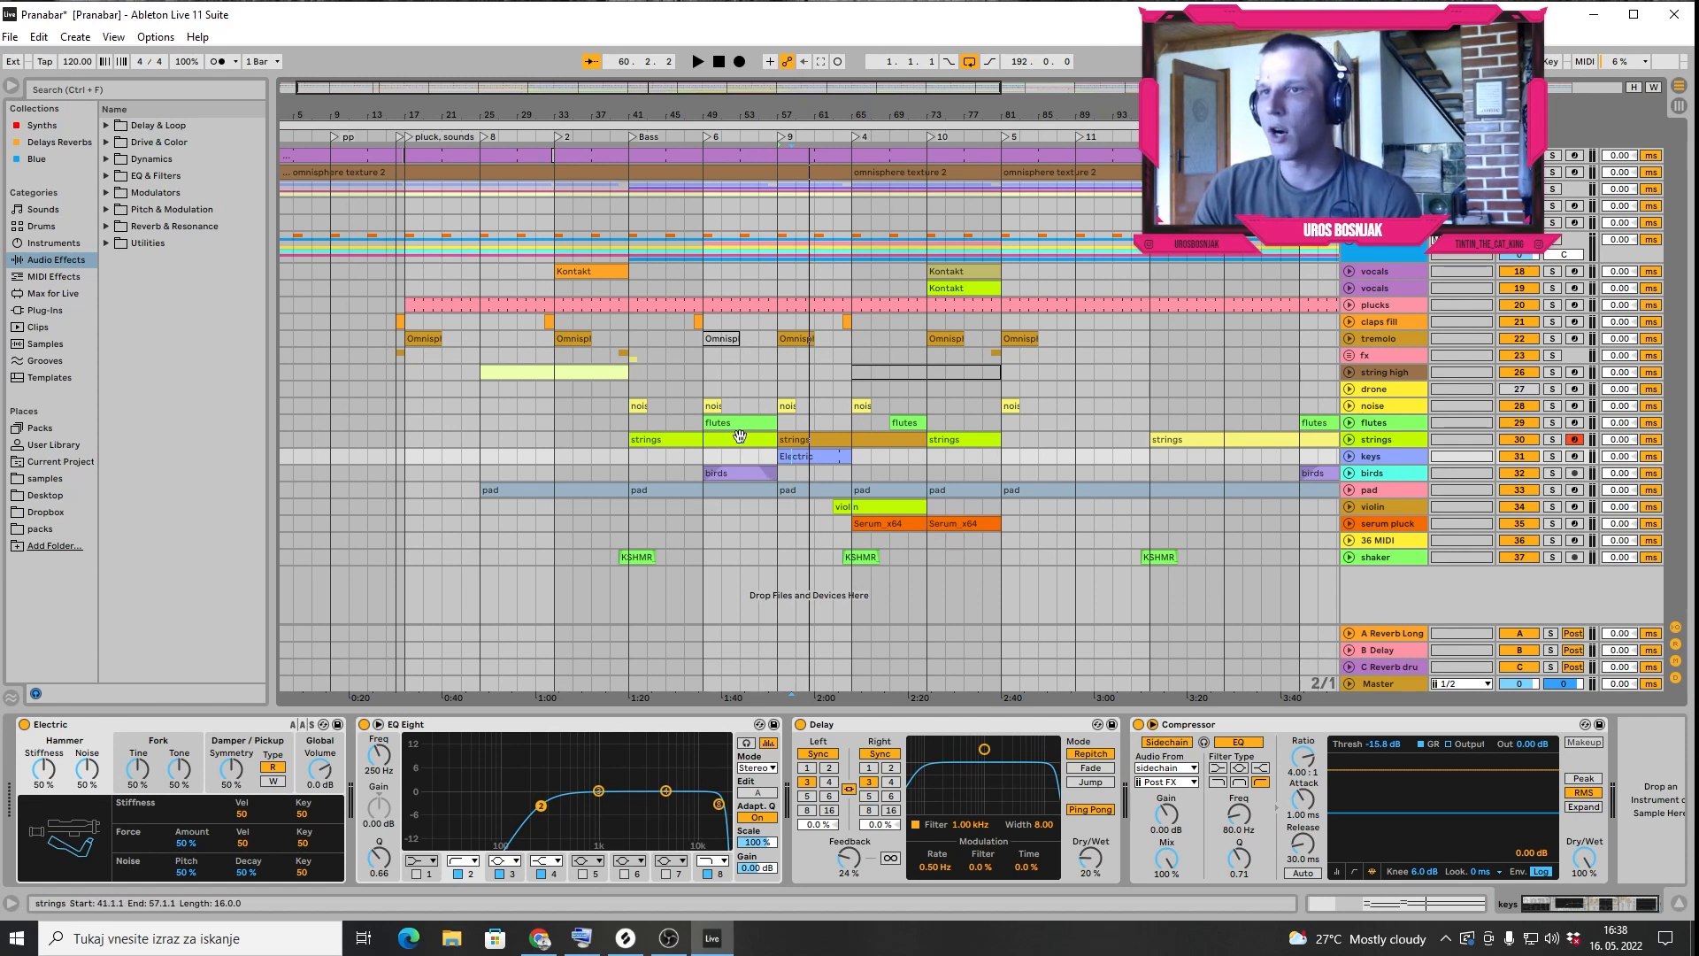
# View the violin clip's notes and device chain, and the device chain of the serum pluck track from its clip at bar 65
pyautogui.doubleClick(883, 508)
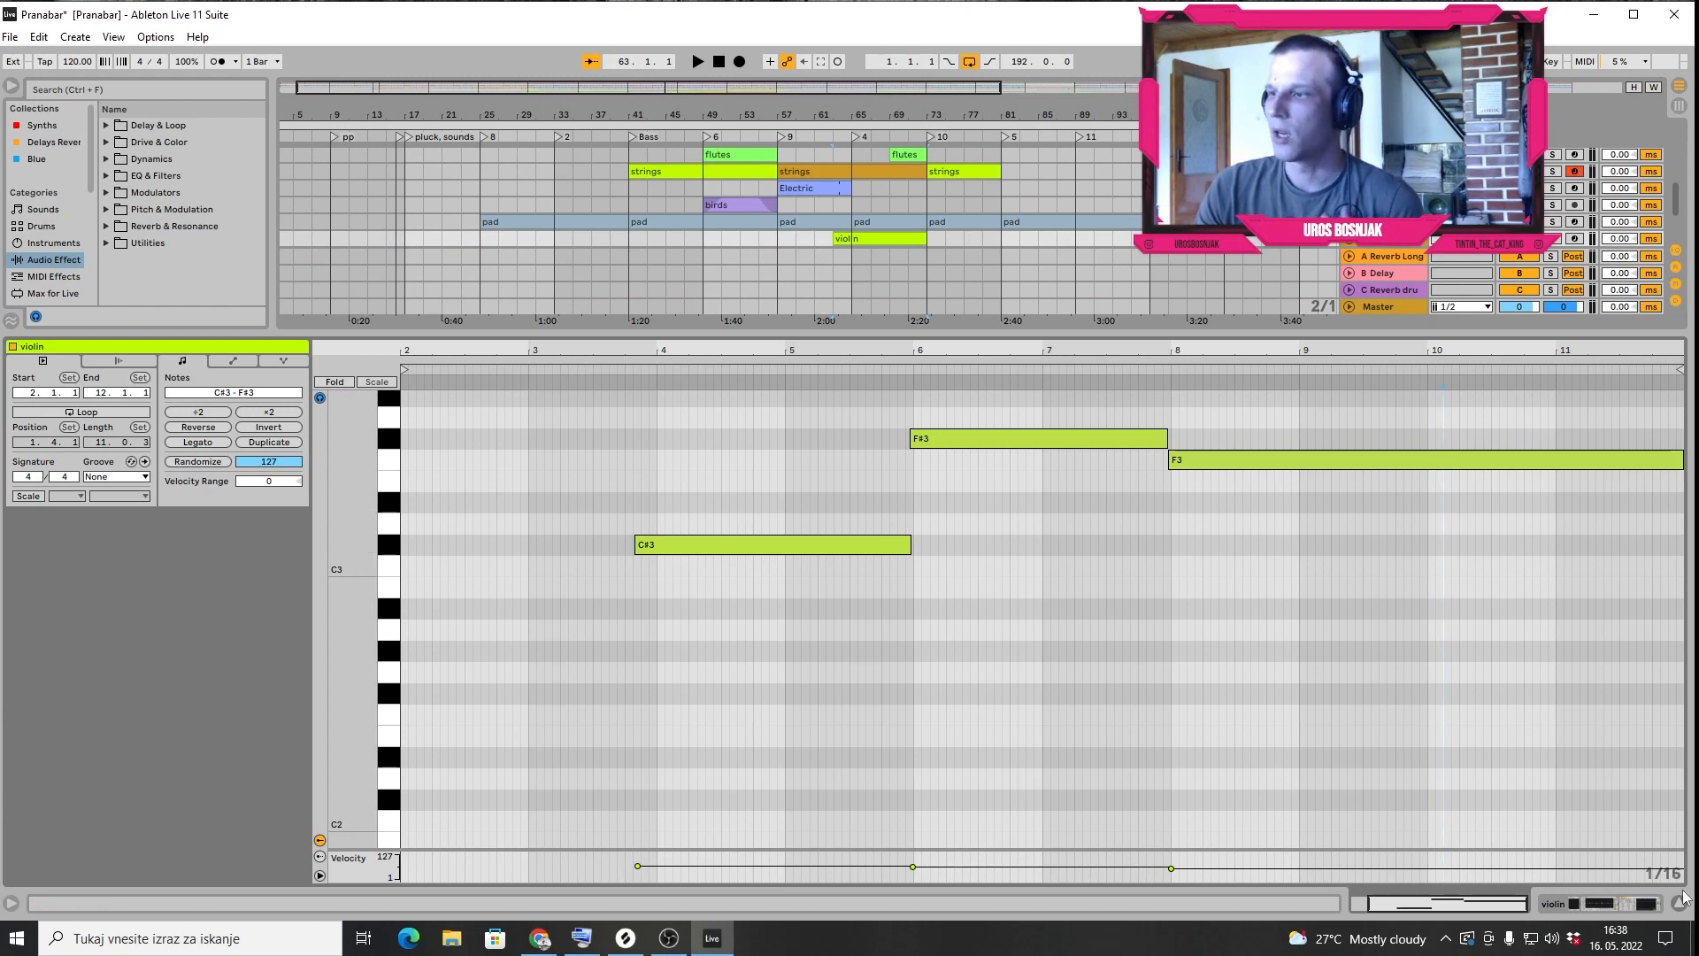
pyautogui.click(1593, 901)
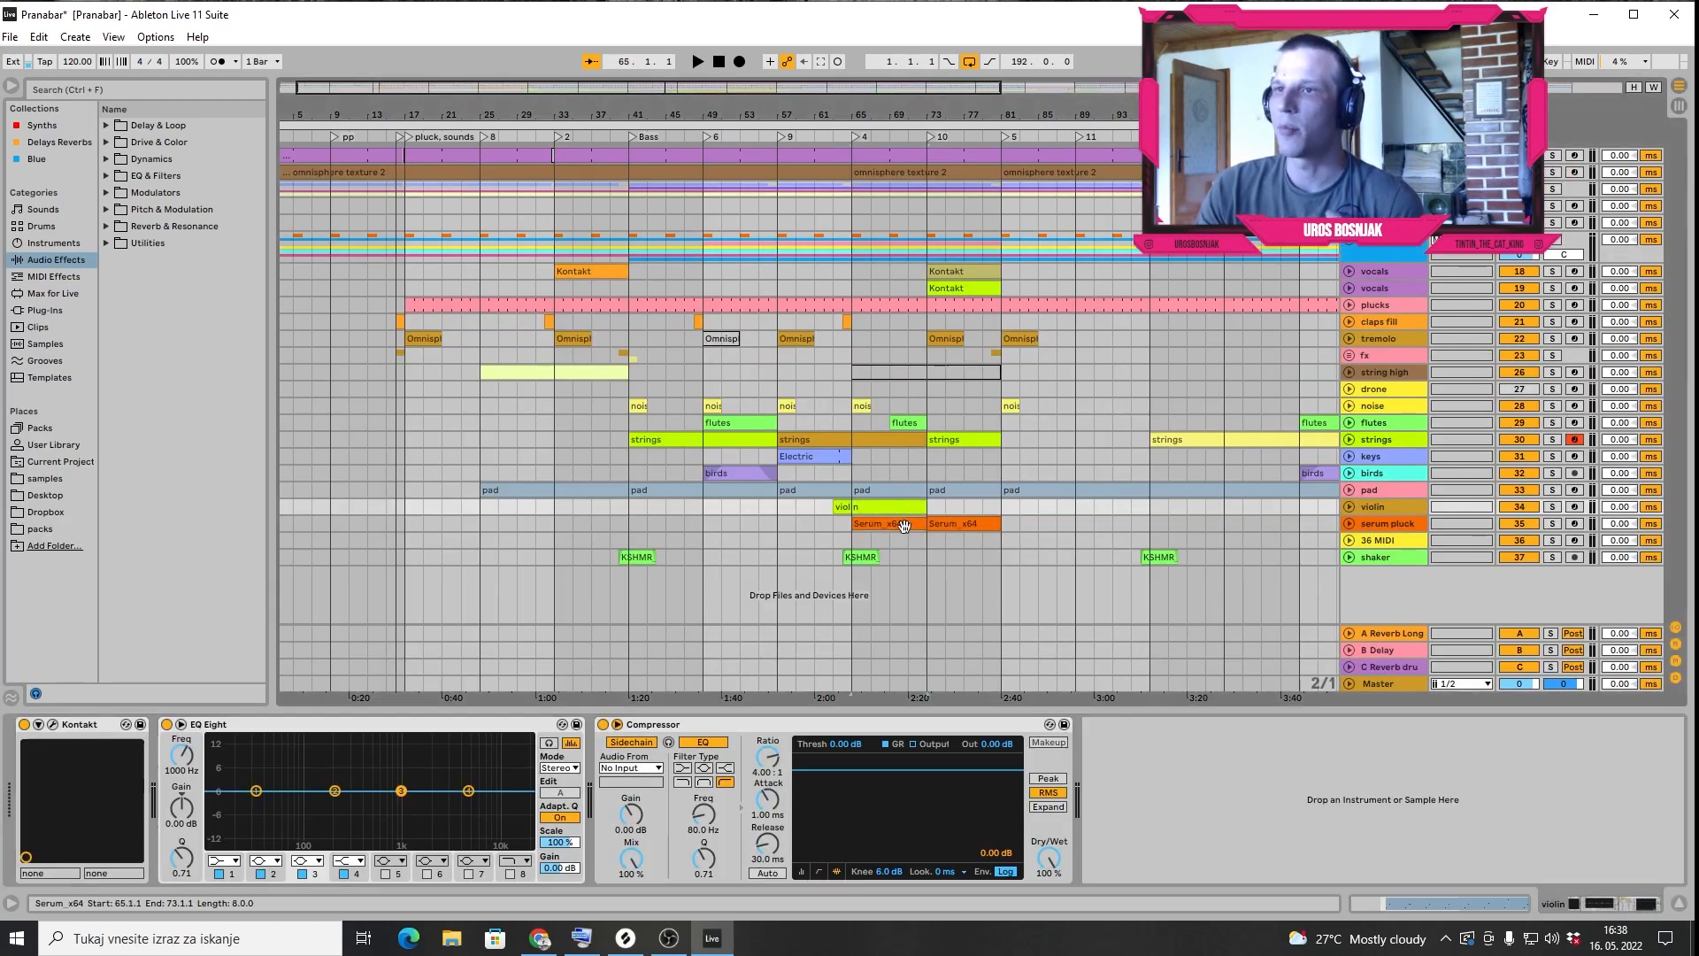
pyautogui.doubleClick(956, 523)
pyautogui.click(1518, 904)
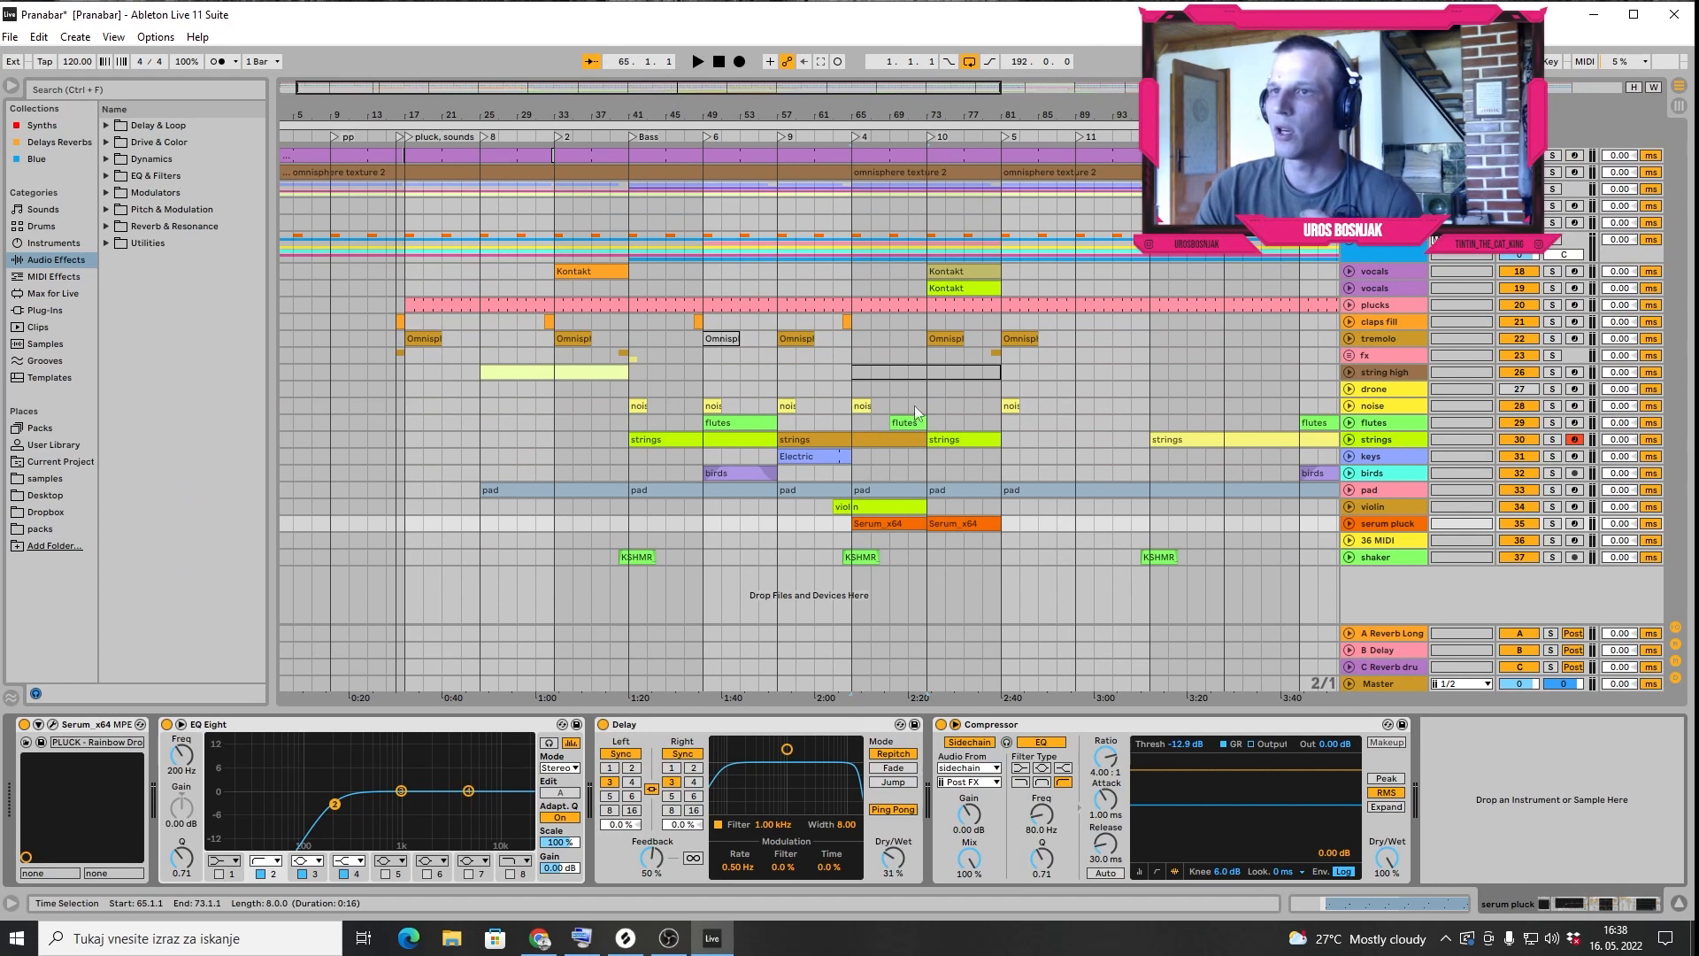
# Select the strings clip at bar 57 and unfold the strings track to show its volume automation
pyautogui.click(901, 439)
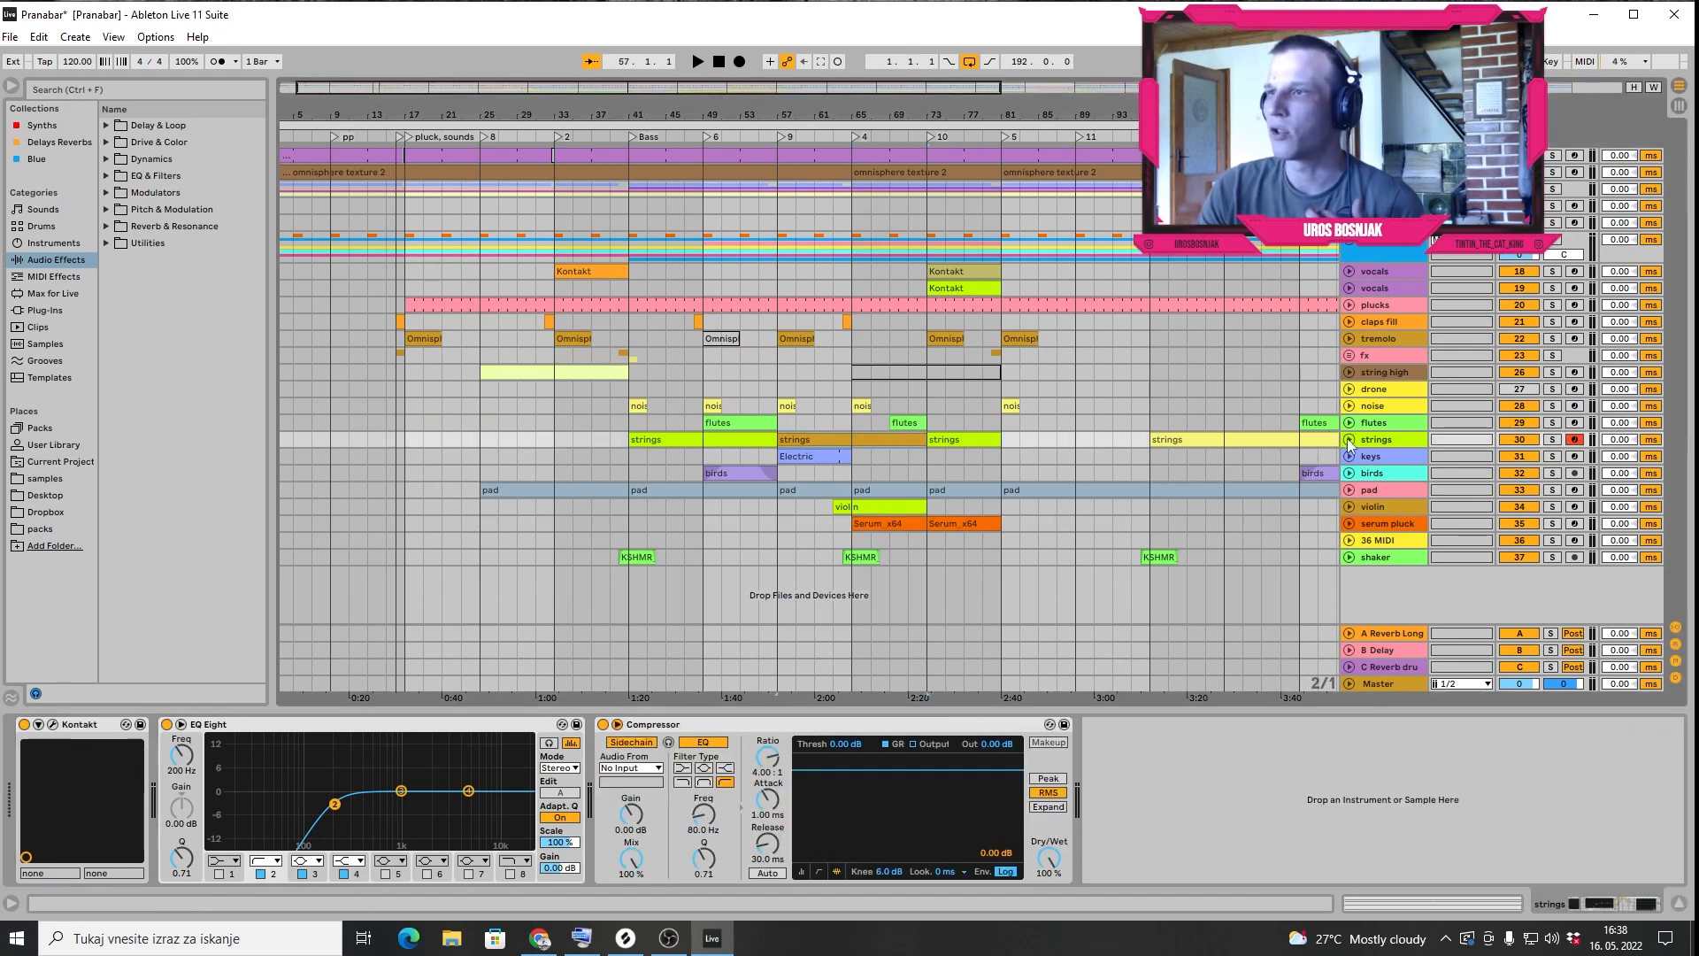
pyautogui.click(1349, 439)
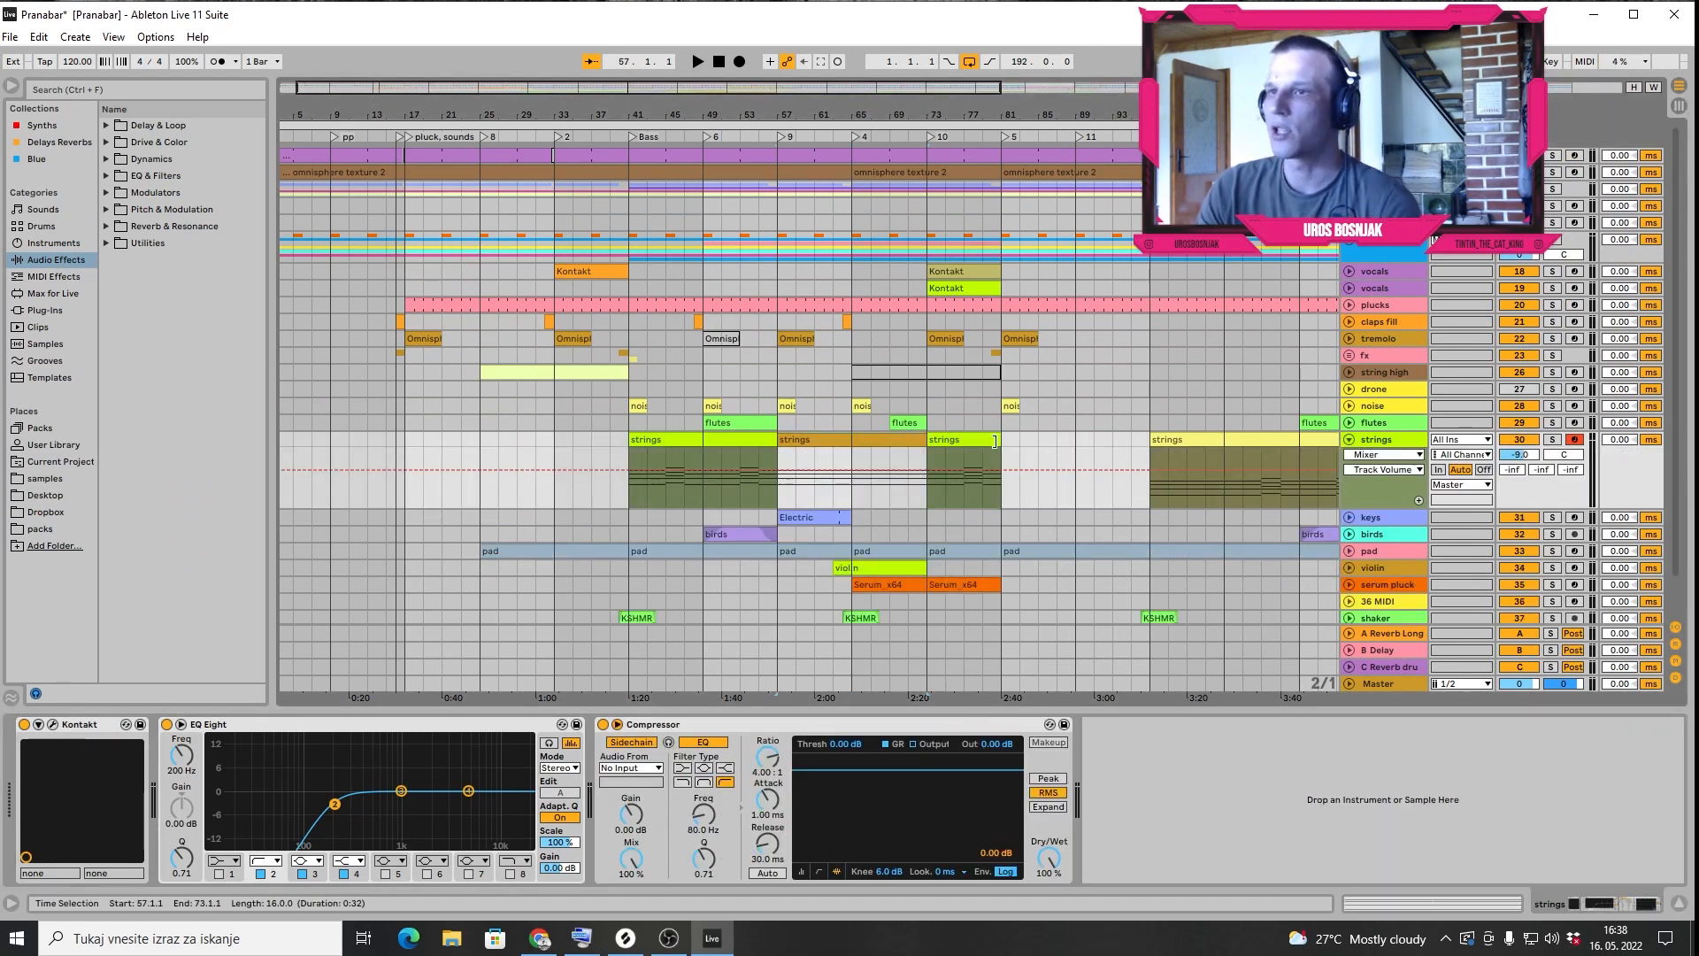
# Select the strings clip section around bar 69 and fold the strings track
pyautogui.click(897, 448)
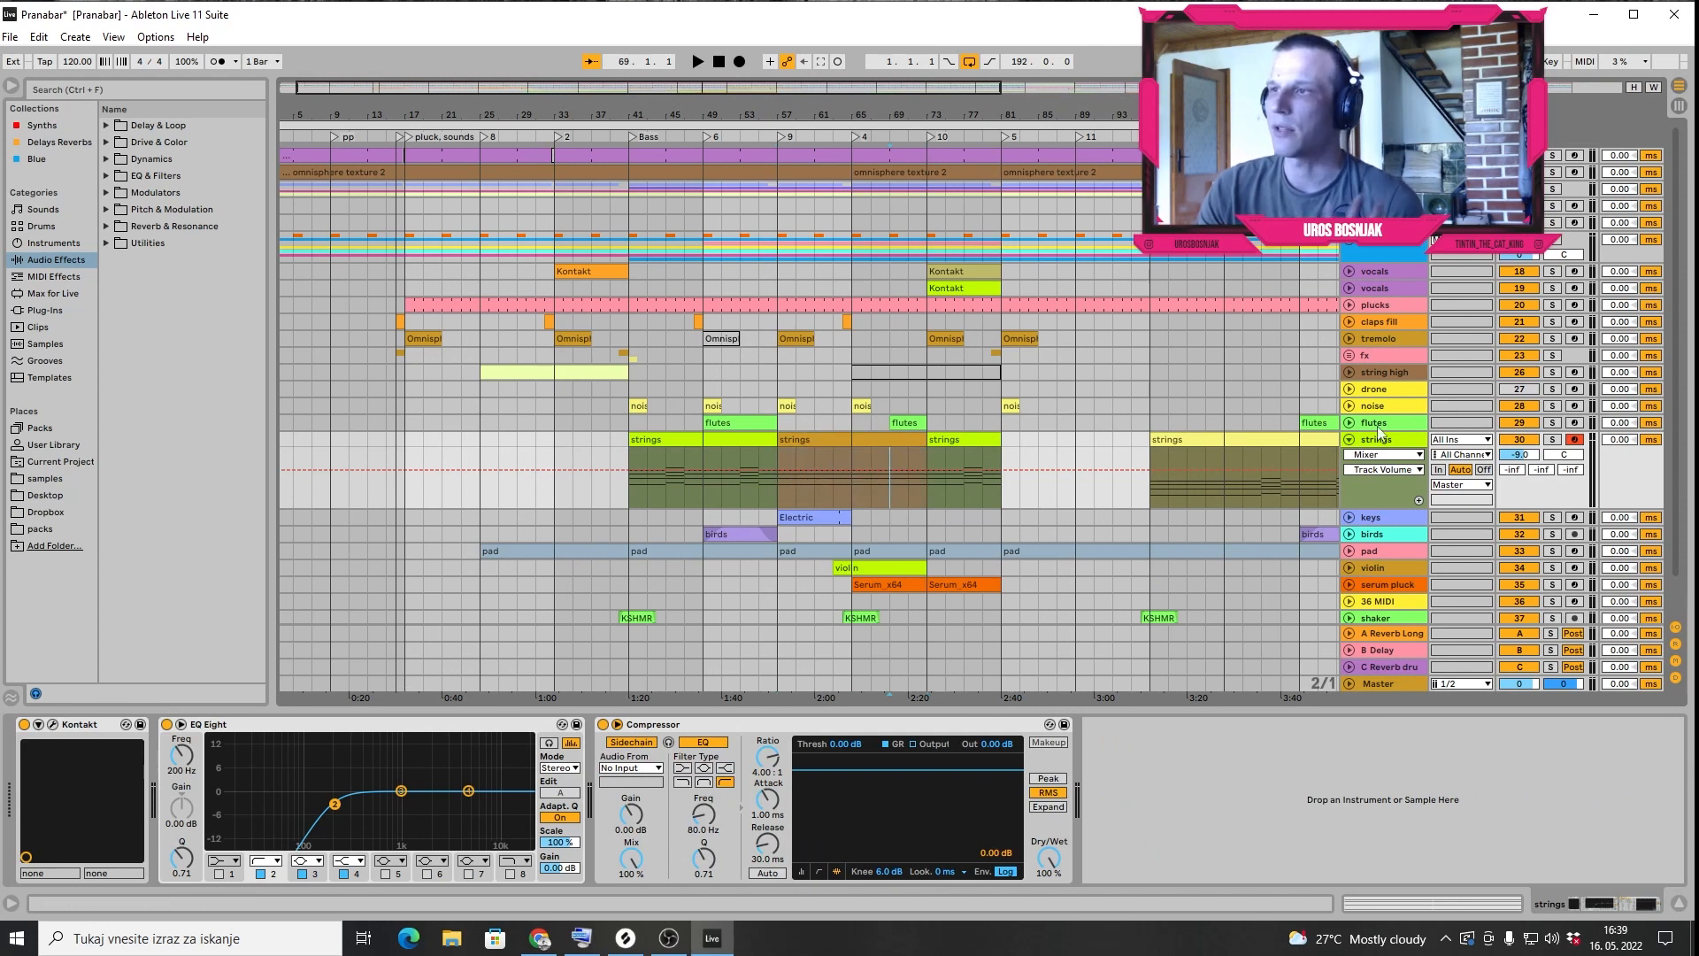
pyautogui.click(1349, 439)
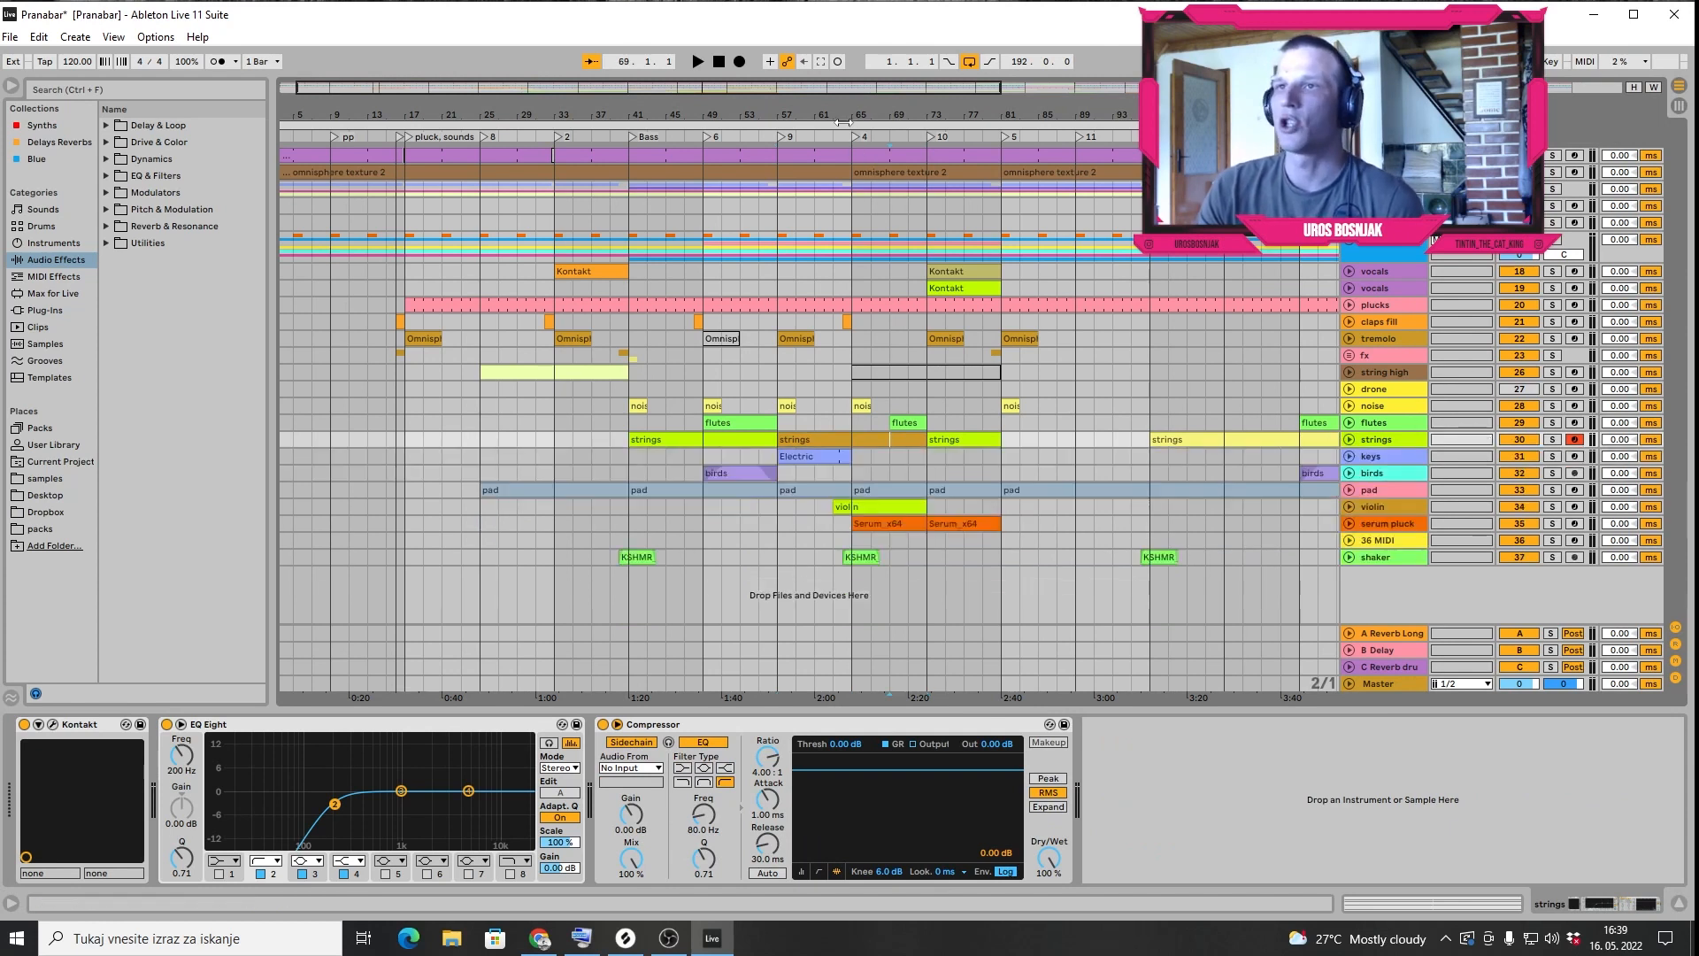
# View the notes and device chain of the serum pluck clip at bar 65, and play the arrangement from there
pyautogui.doubleClick(879, 527)
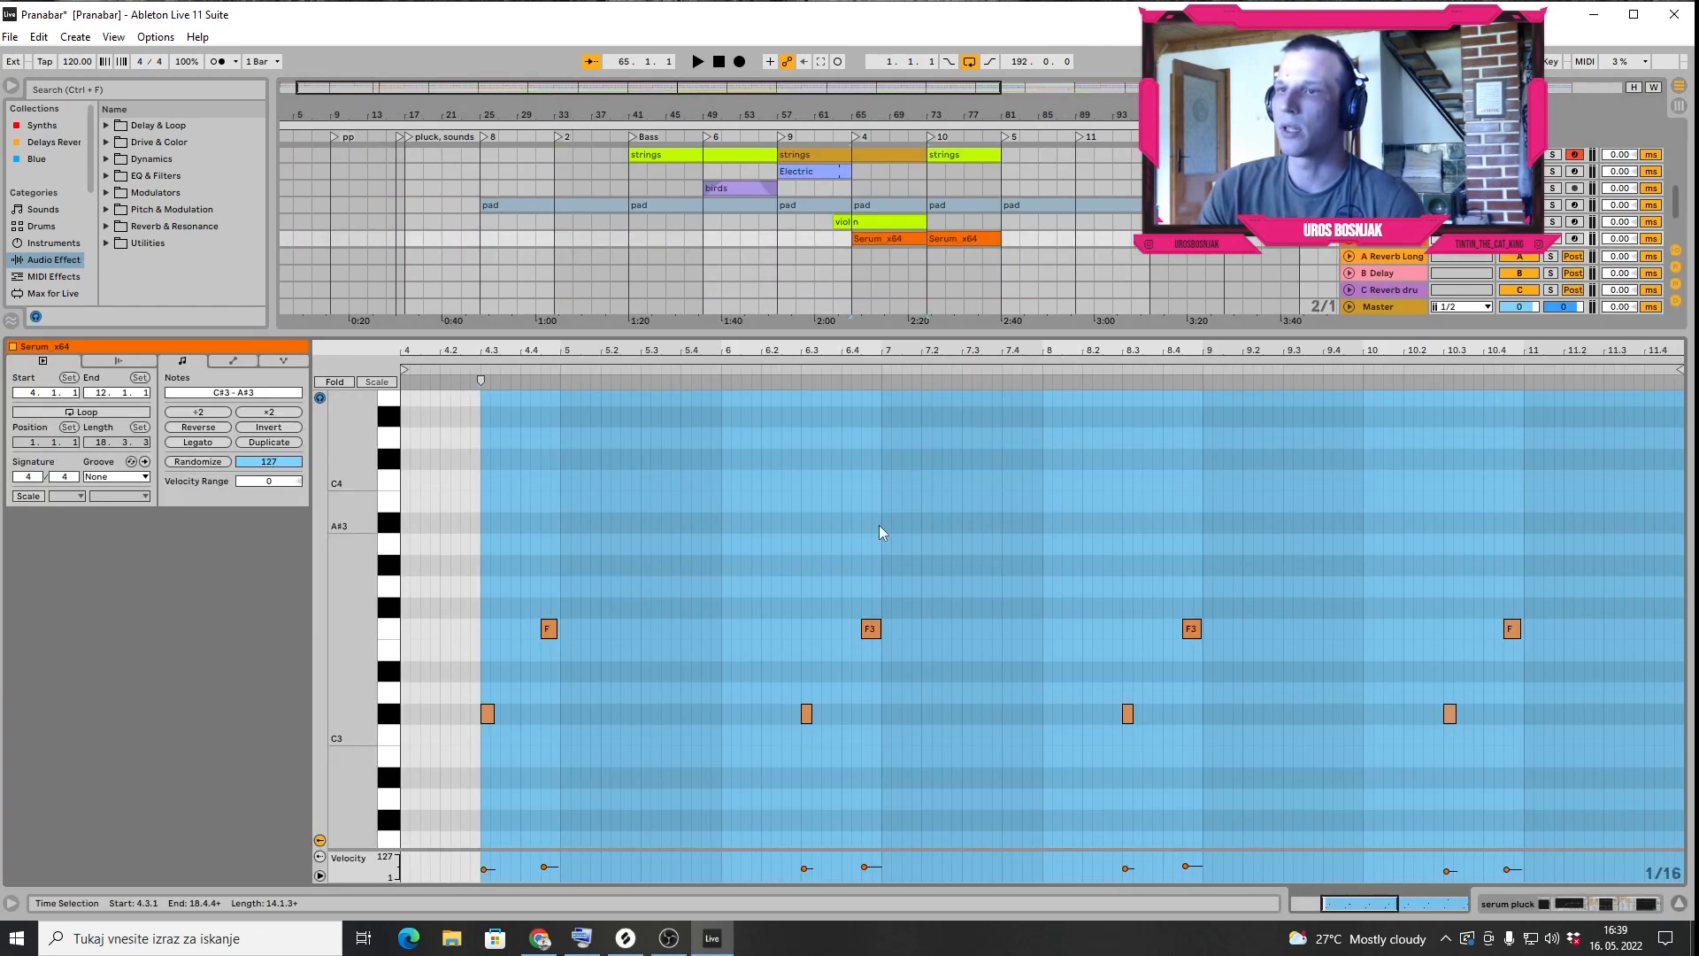
pyautogui.click(1578, 904)
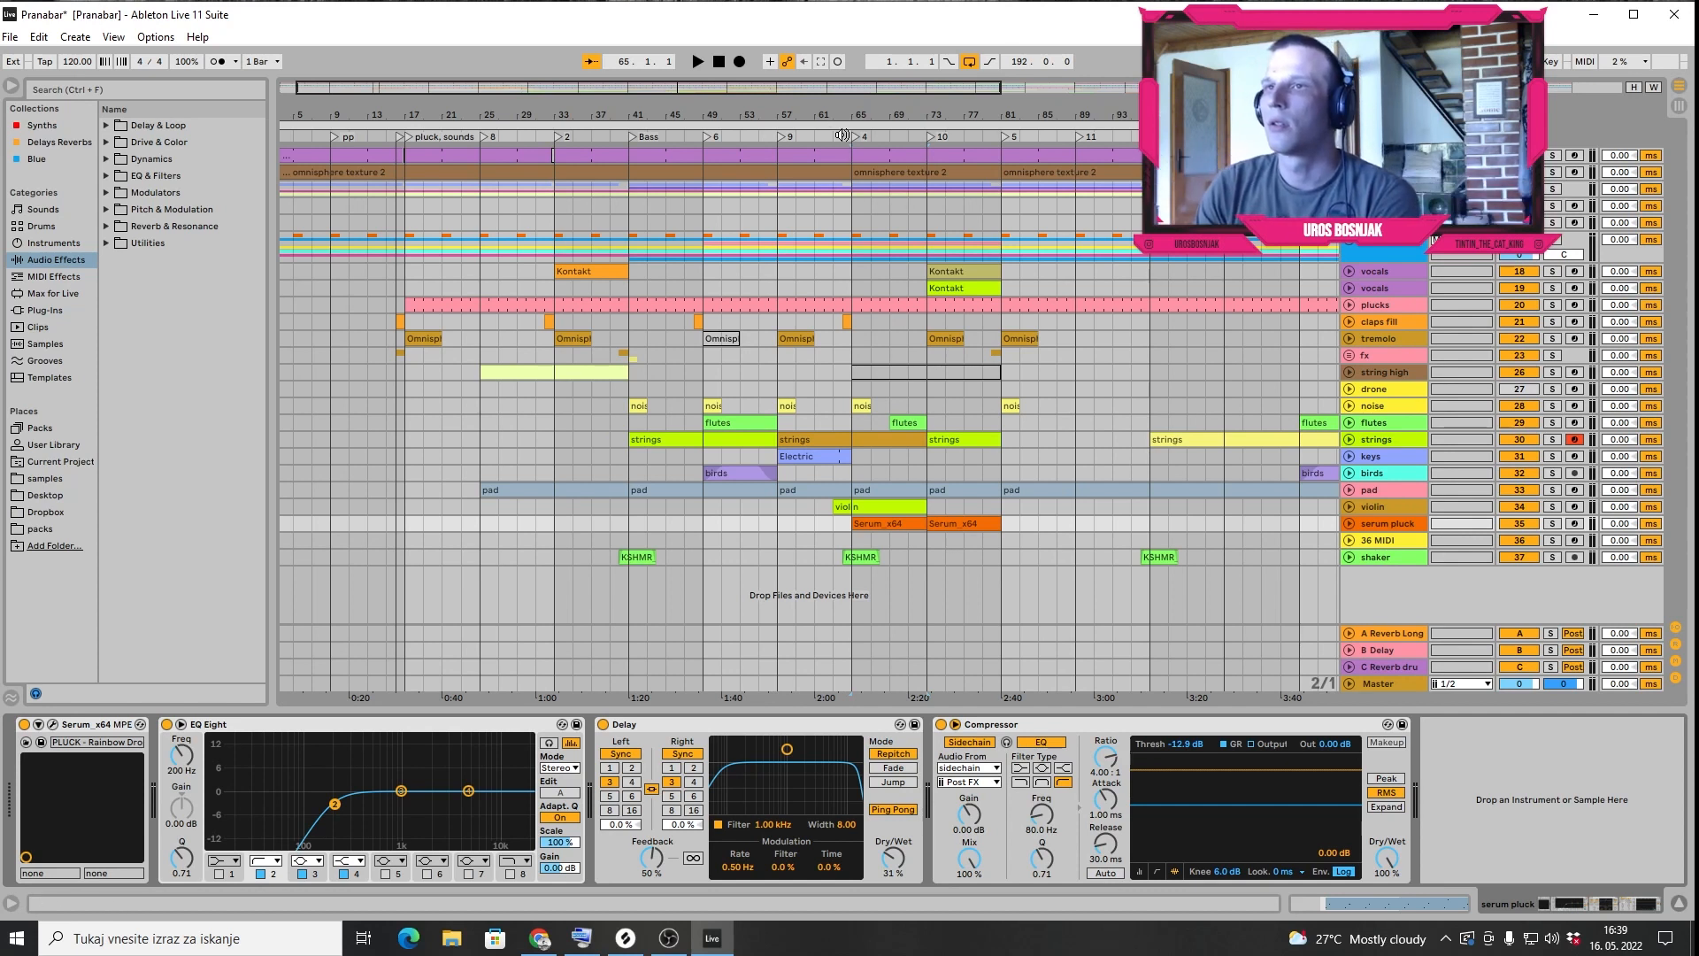
pyautogui.click(841, 135)
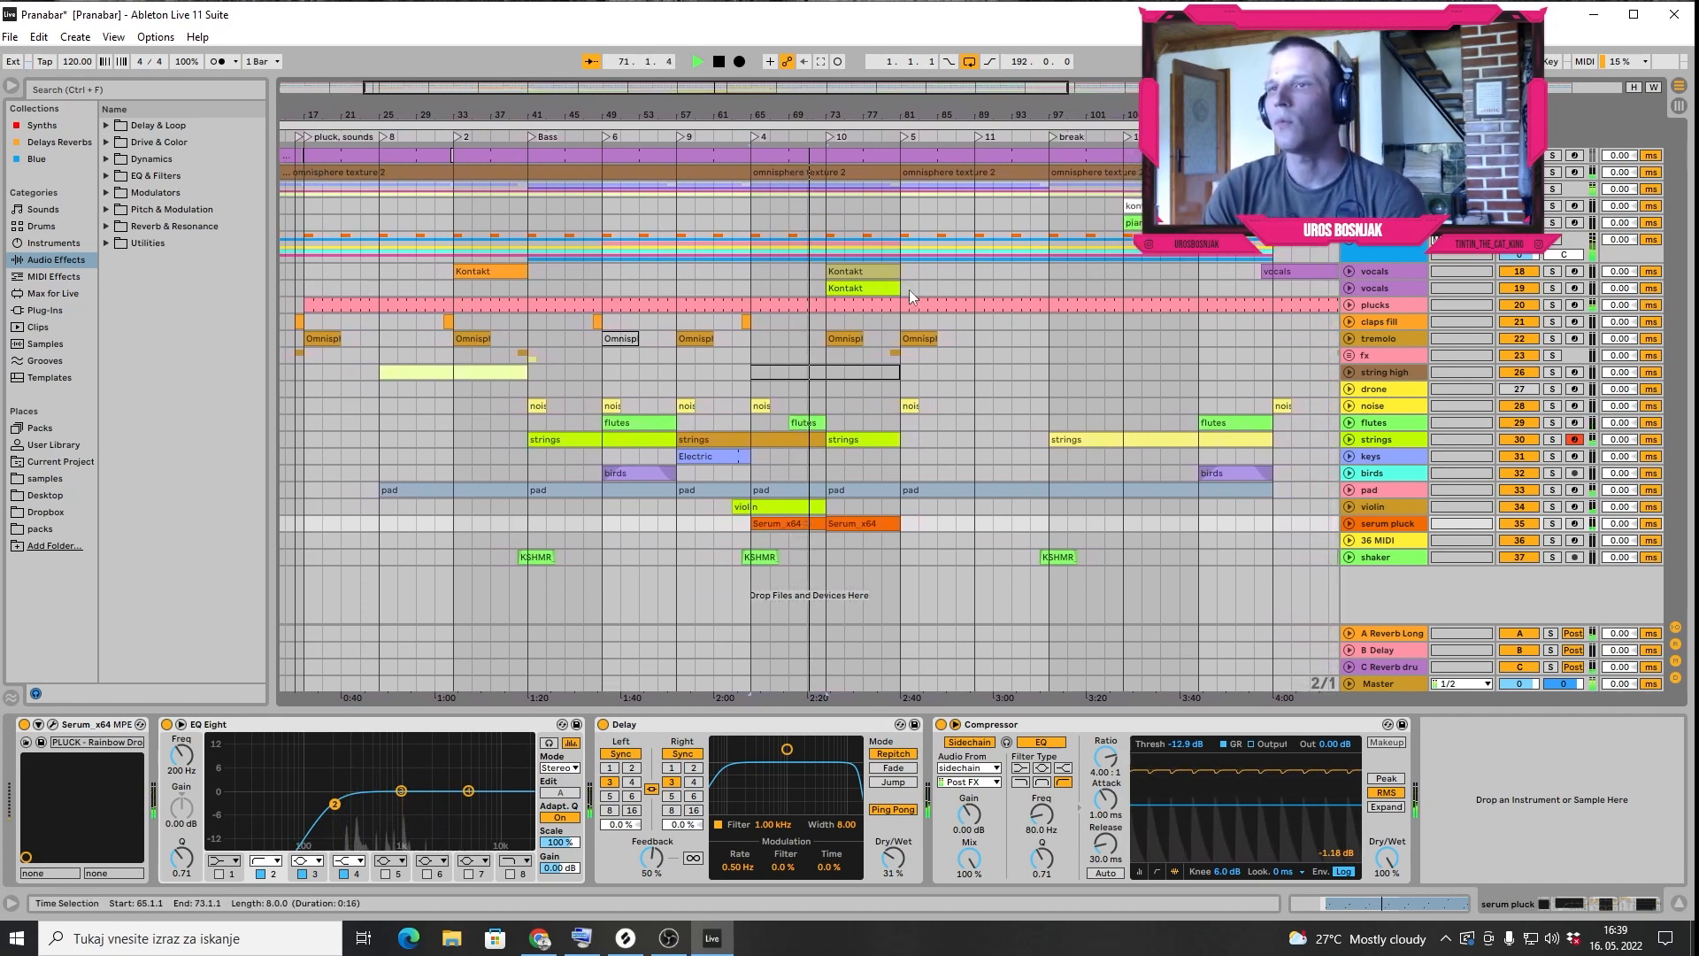
pyautogui.press('space')
# Unfold both vocals tracks to show their notes and volume automation
pyautogui.click(1349, 272)
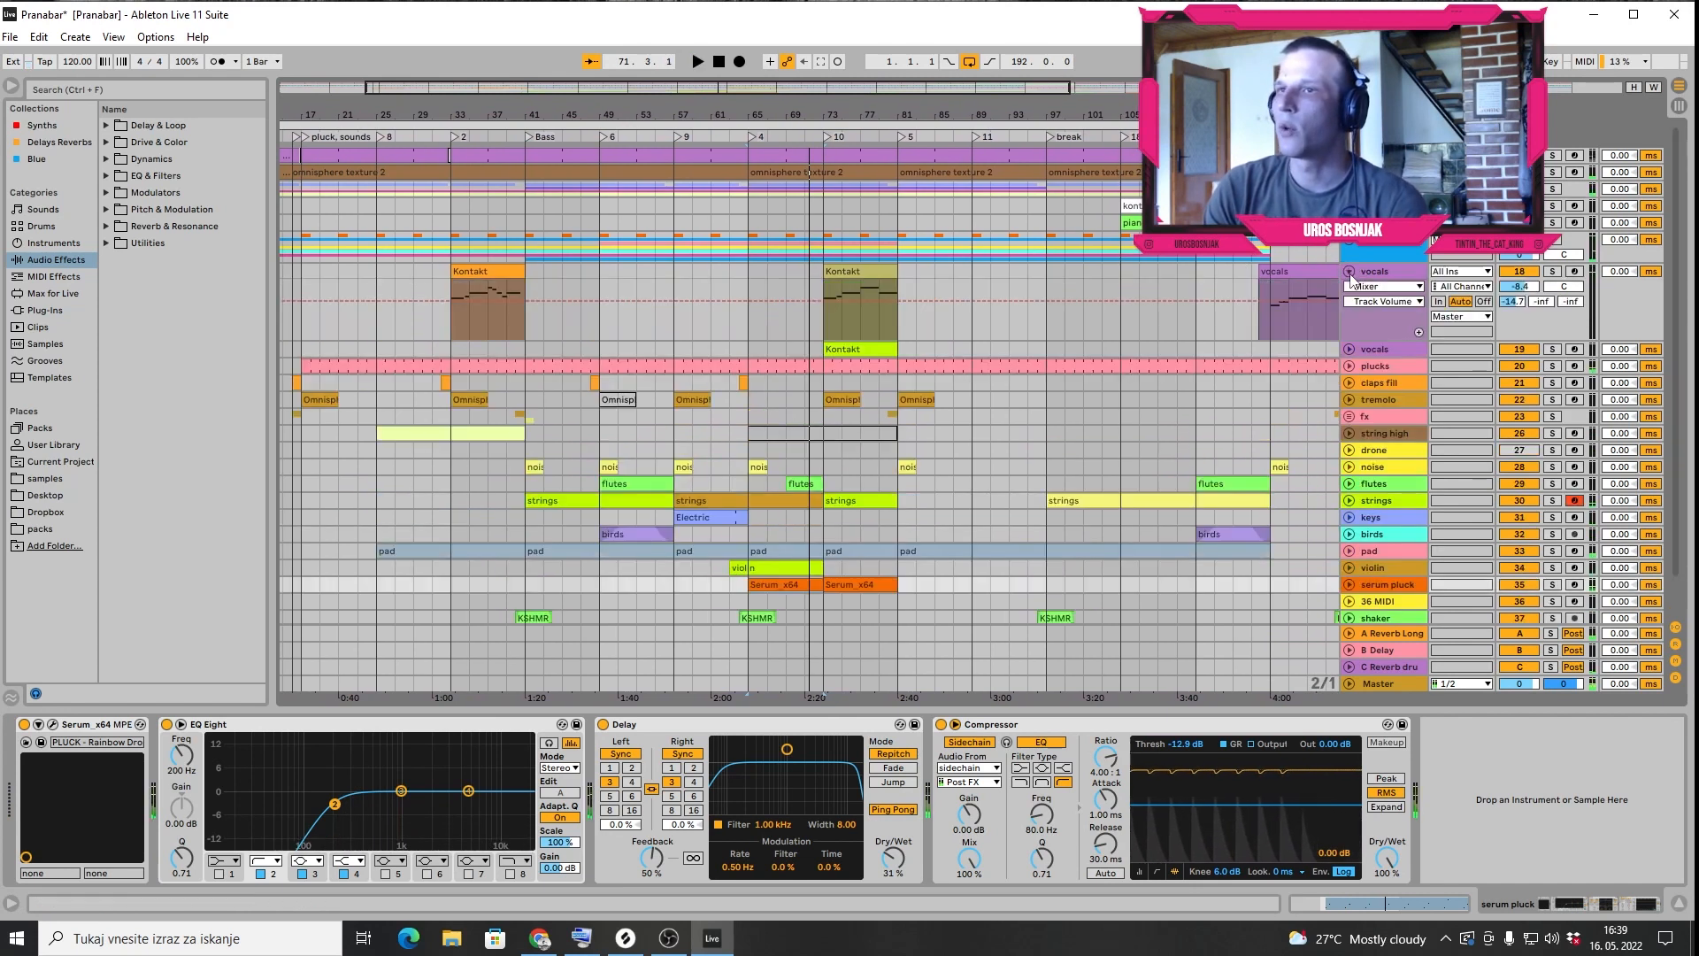
pyautogui.click(1346, 344)
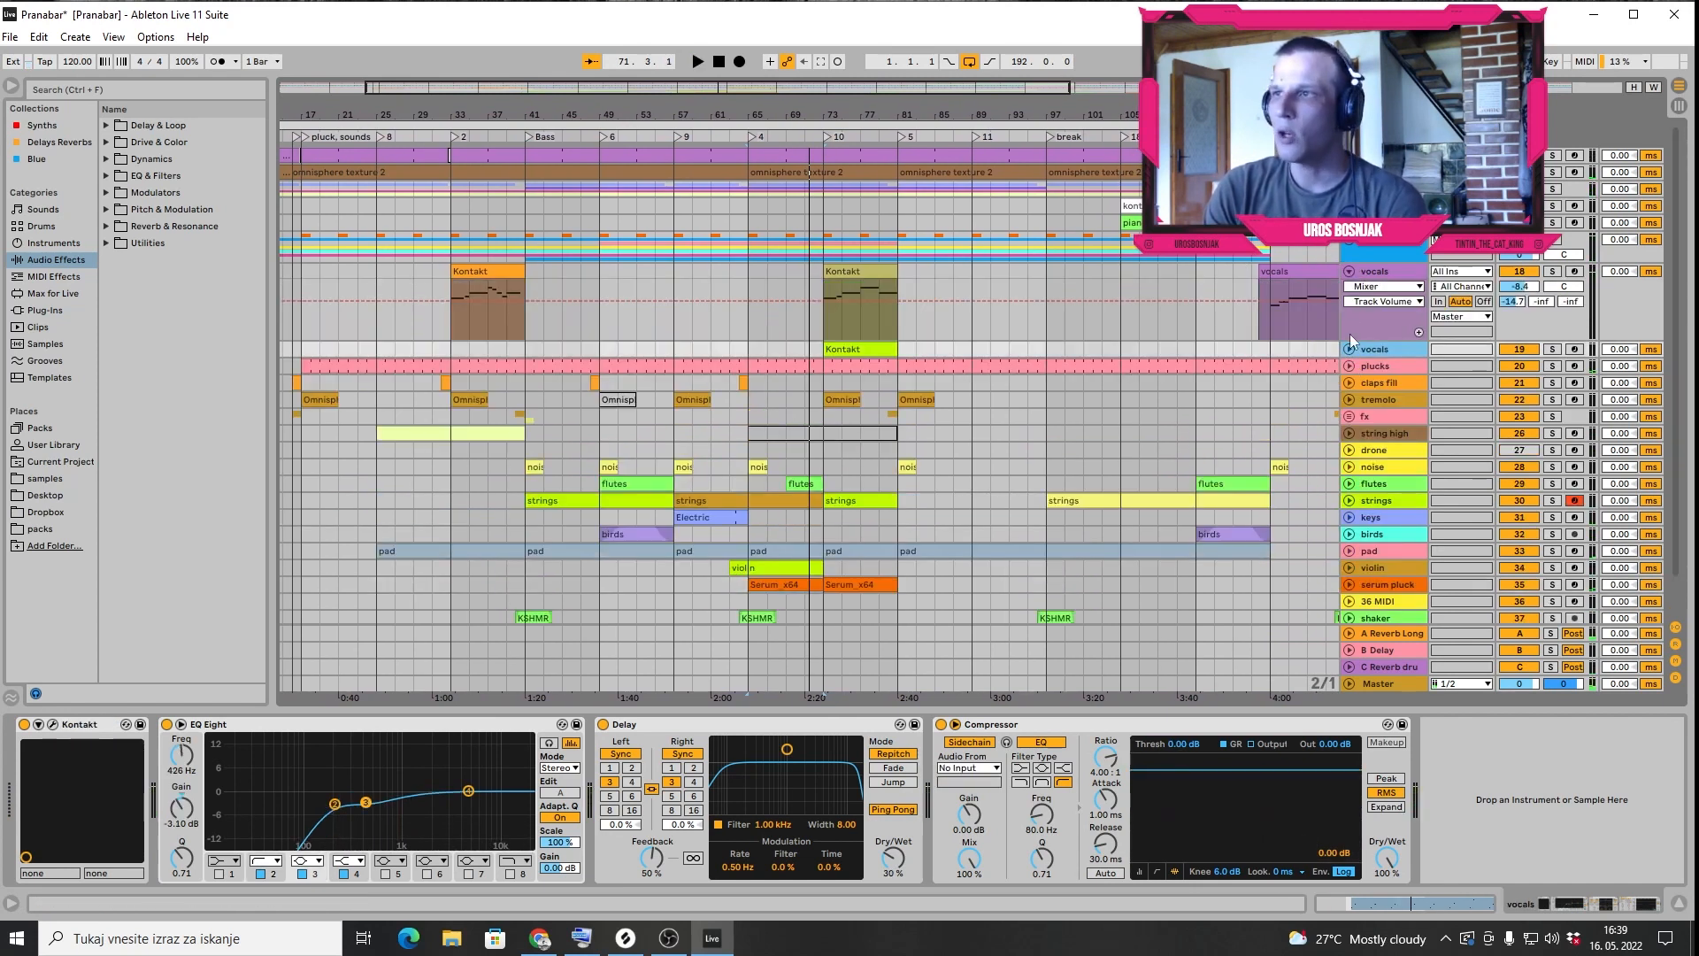
pyautogui.click(1348, 348)
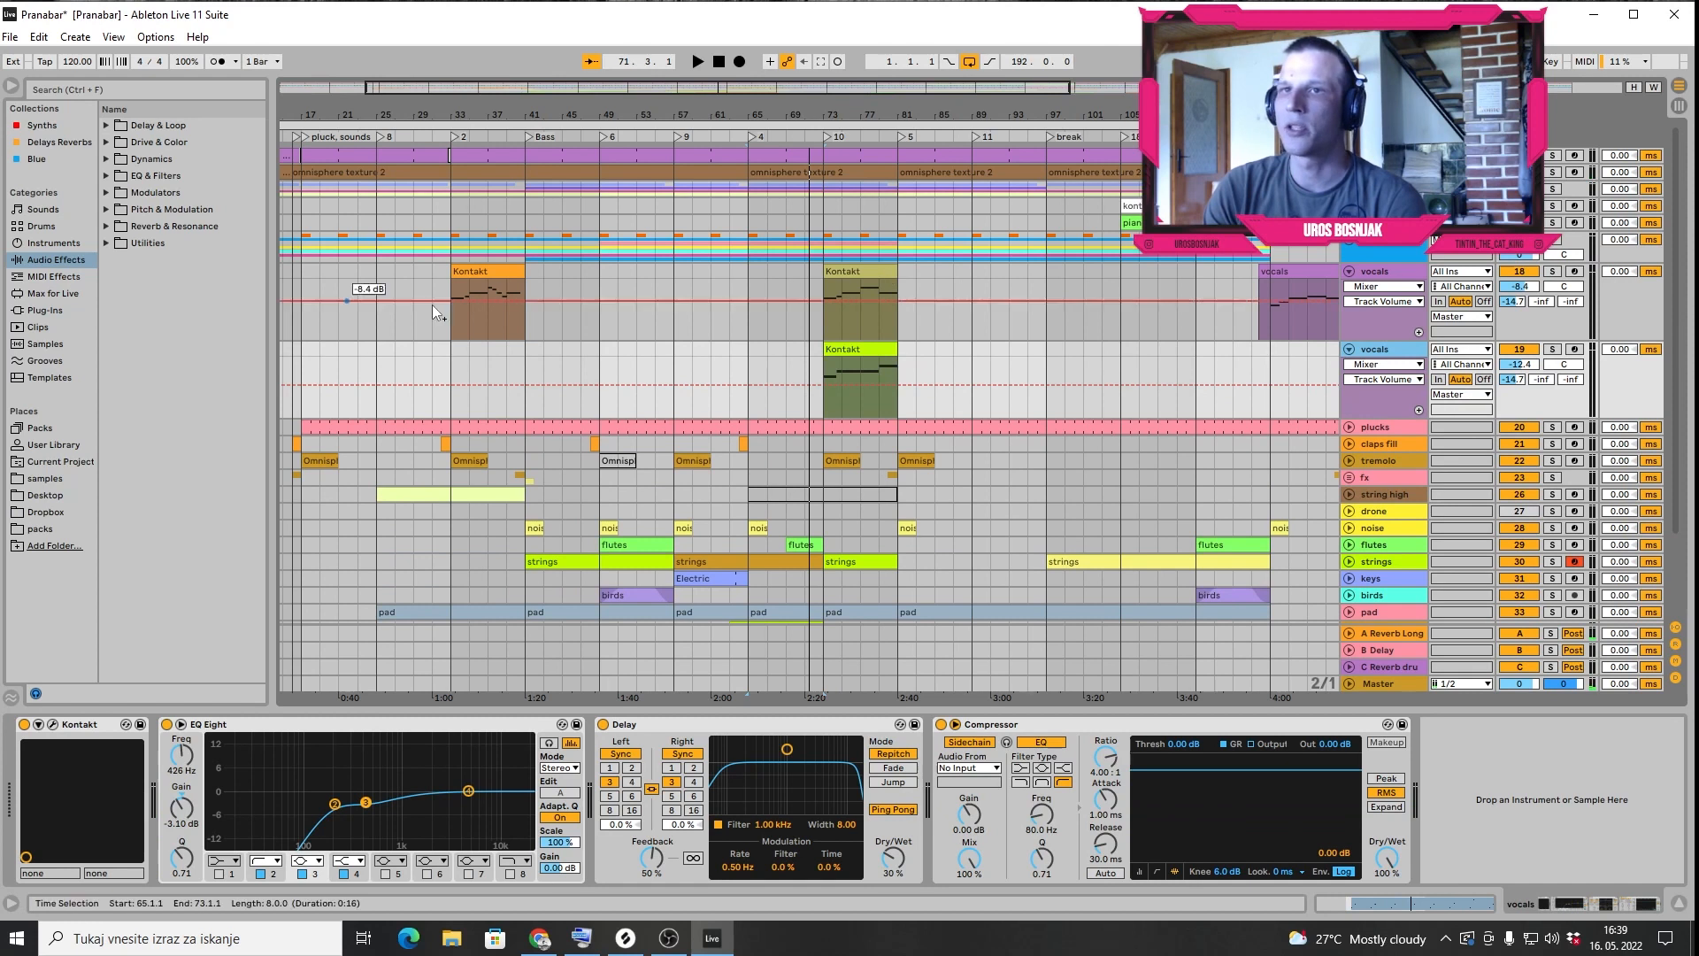
# View the notes of both Kontakt vocal clips at bar 73 together, play the passage, and return to the device view
pyautogui.click(841, 270)
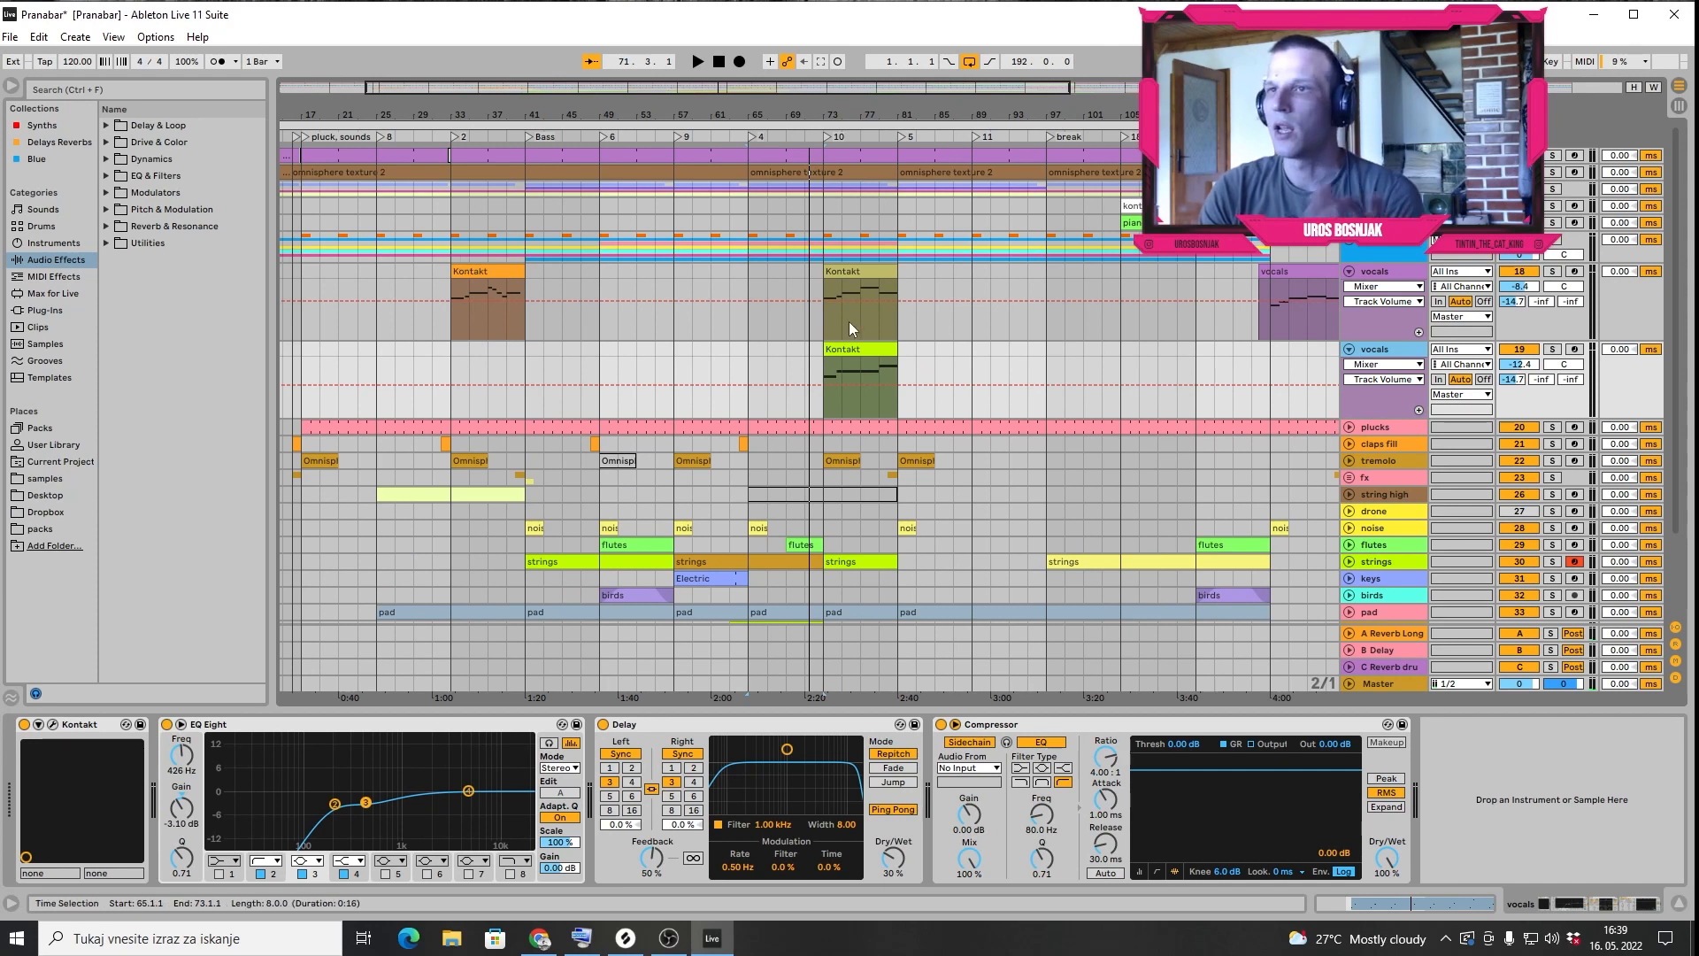
pyautogui.moveTo(876, 116); pyautogui.dragTo(876, 142)
pyautogui.moveTo(970, 372); pyautogui.dragTo(749, 262)
pyautogui.click(1509, 905)
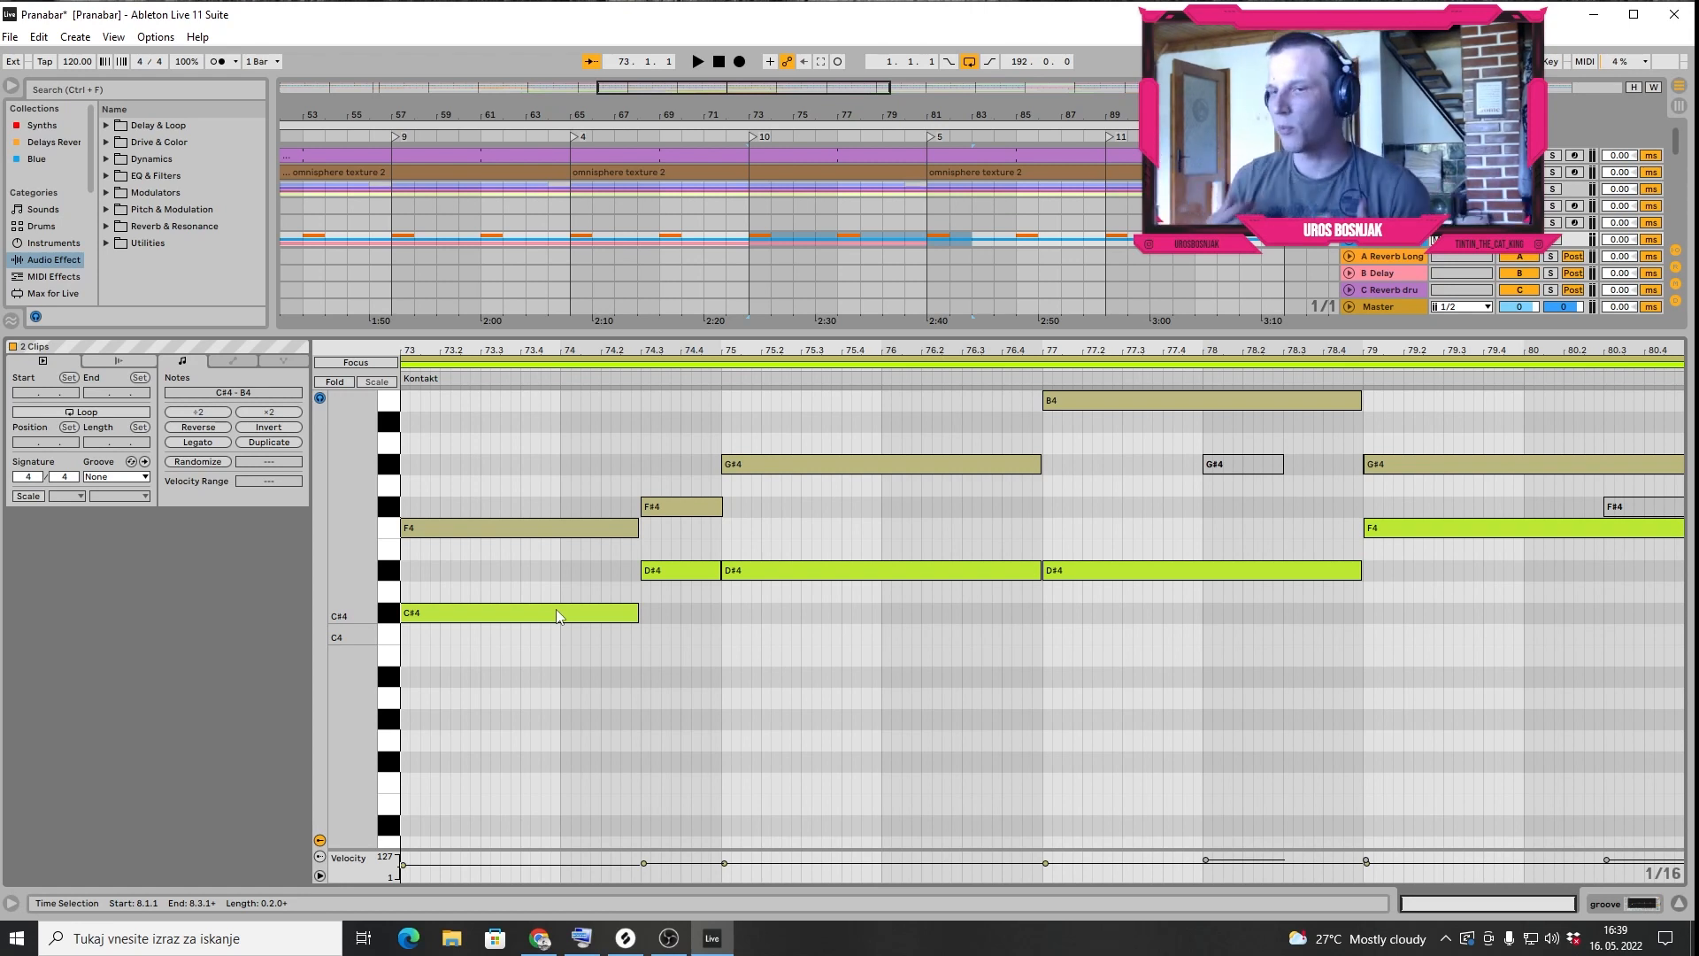
pyautogui.press('space')
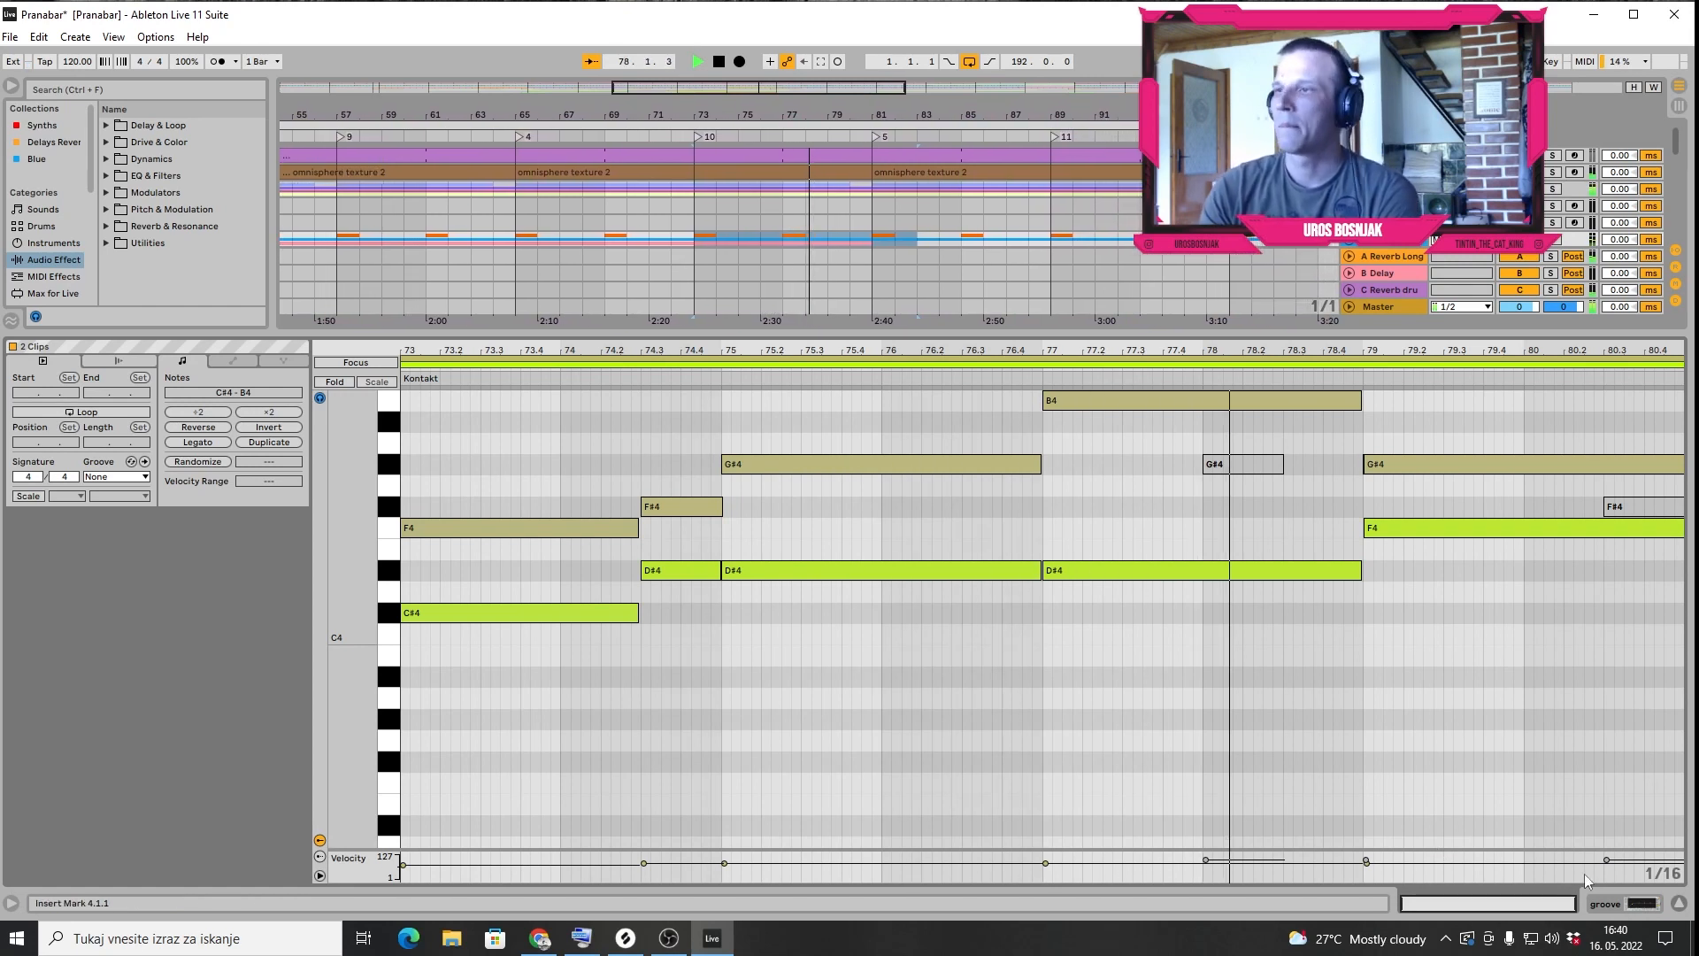
pyautogui.click(1630, 901)
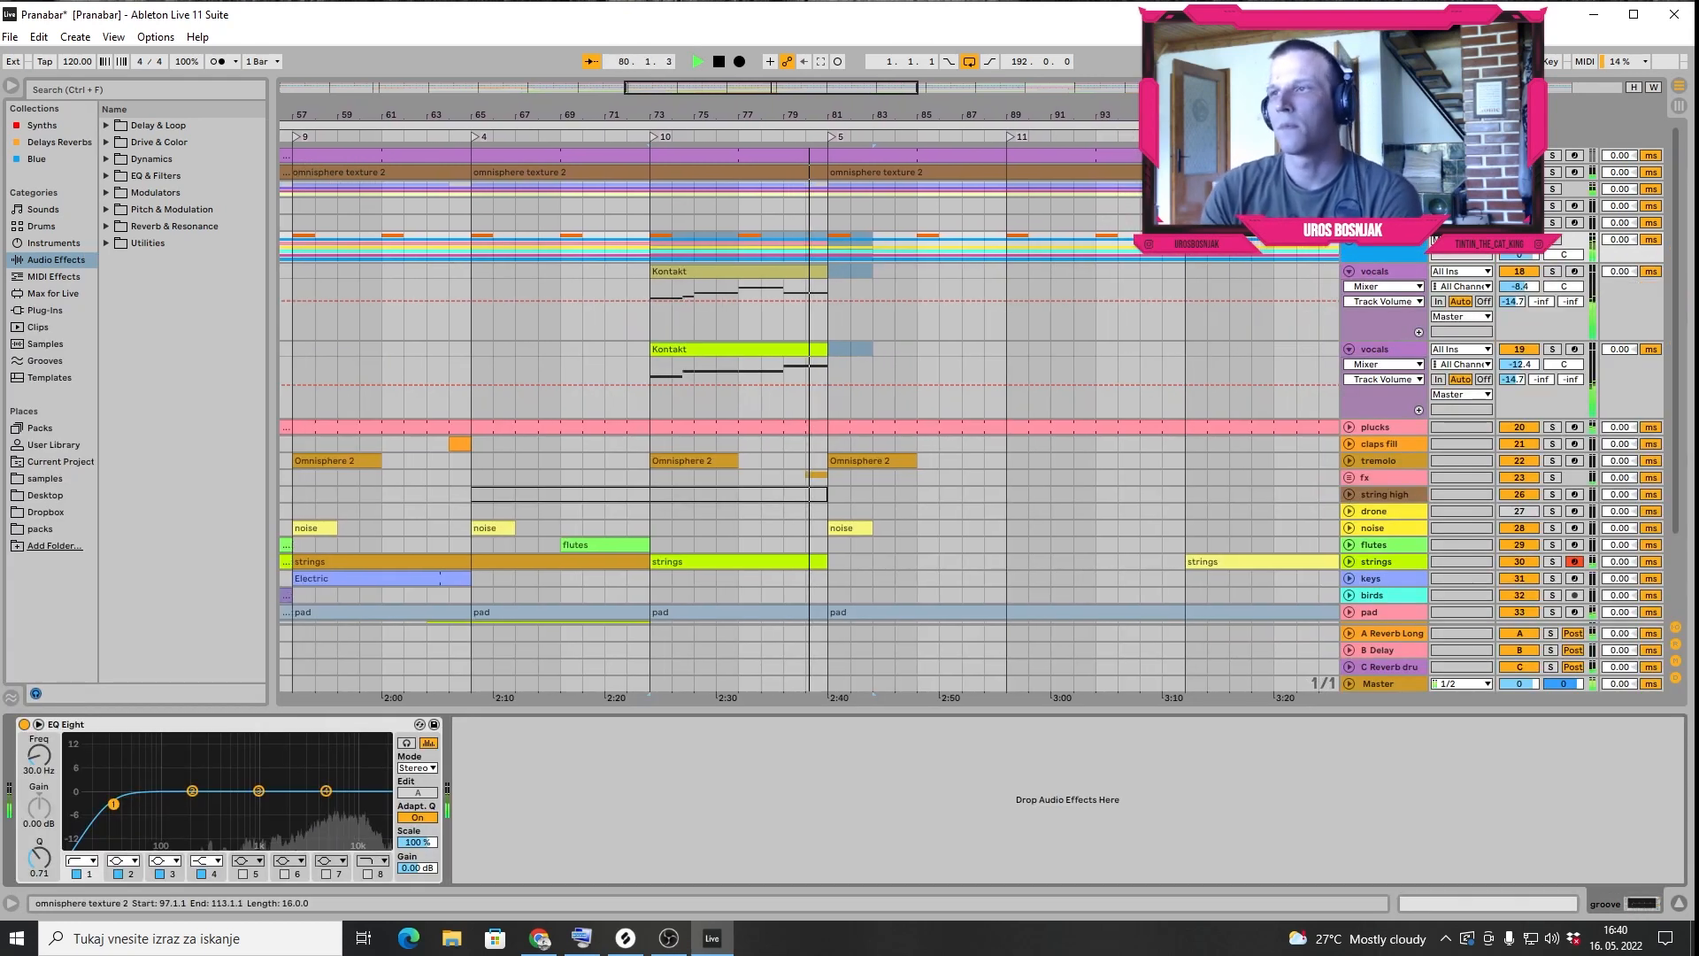
# Fold both vocals tracks and show the device chain of the second one
pyautogui.click(1349, 271)
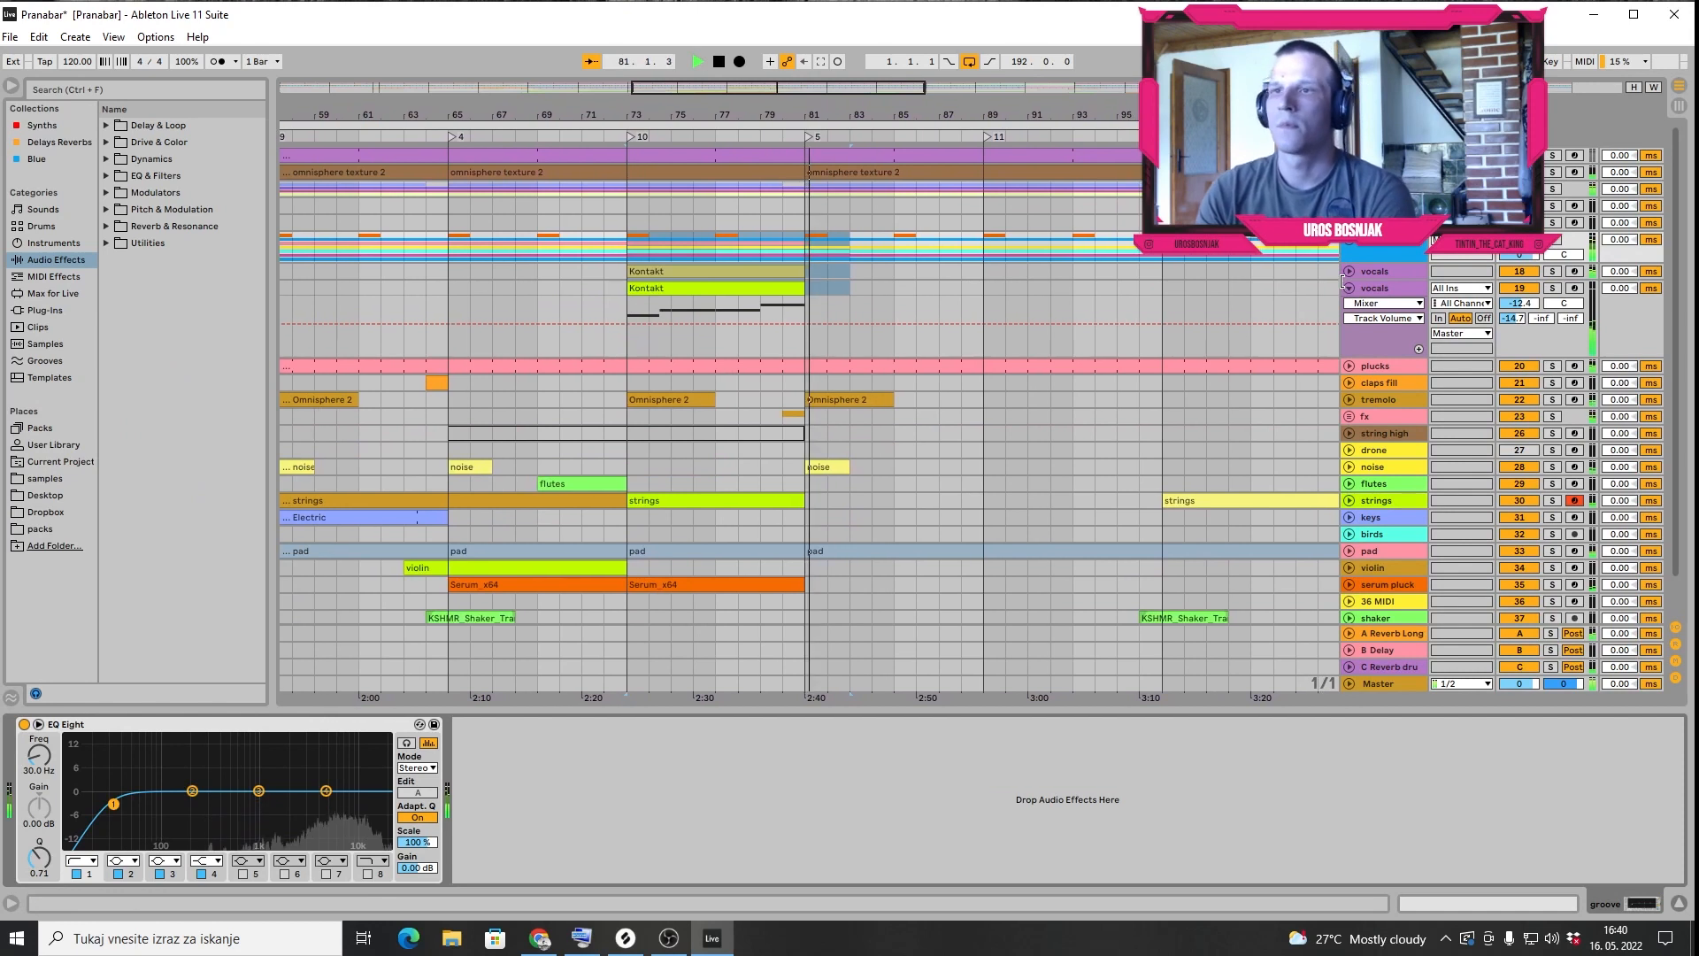
pyautogui.click(1353, 287)
pyautogui.click(1350, 288)
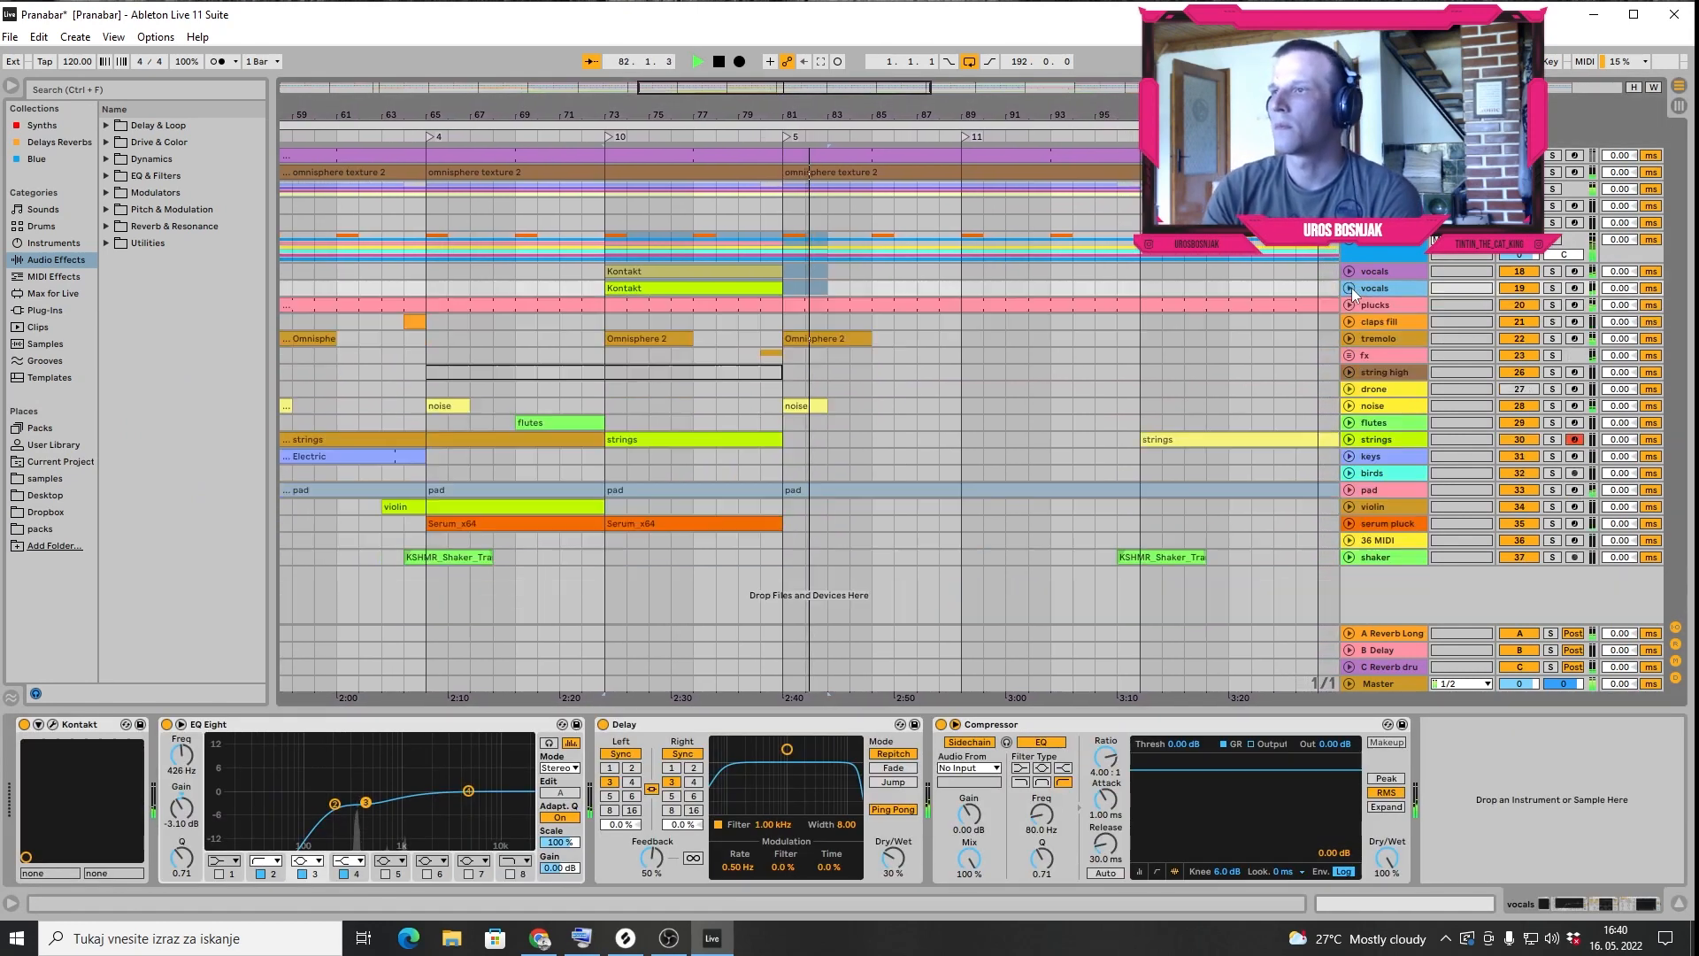
# Show the pad track's filter frequency automation with the notes and devices of its bar 81 clip, and play the arrangement near bar 89
pyautogui.click(1349, 491)
pyautogui.doubleClick(964, 492)
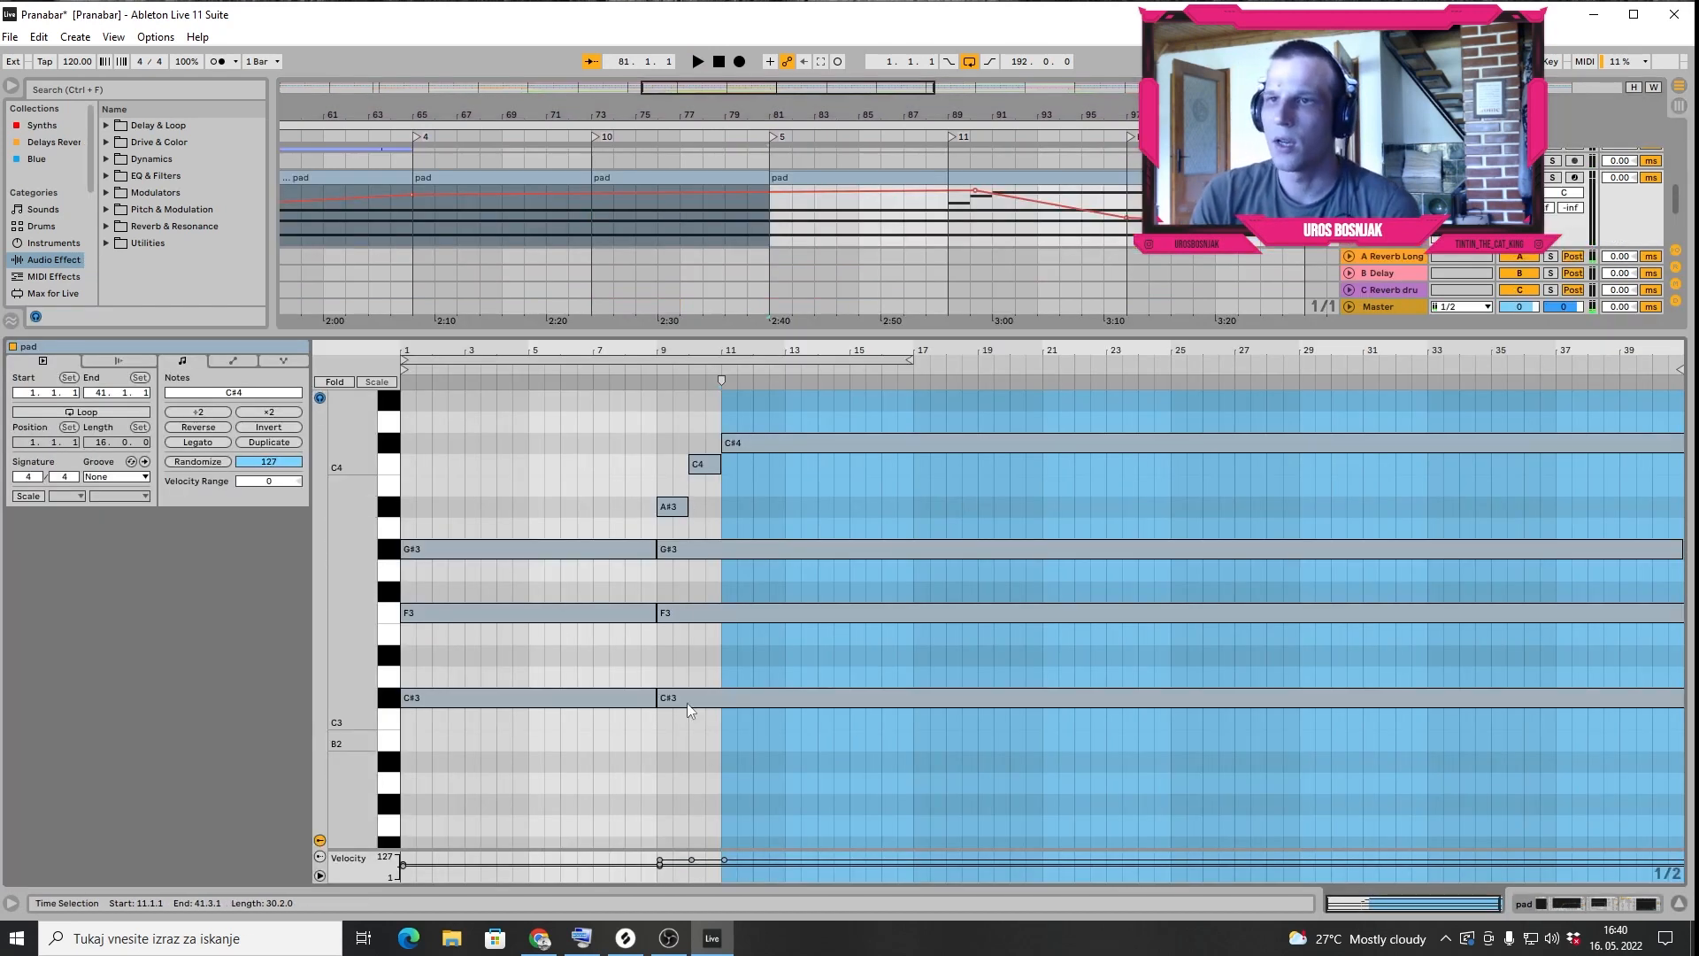
pyautogui.click(1548, 911)
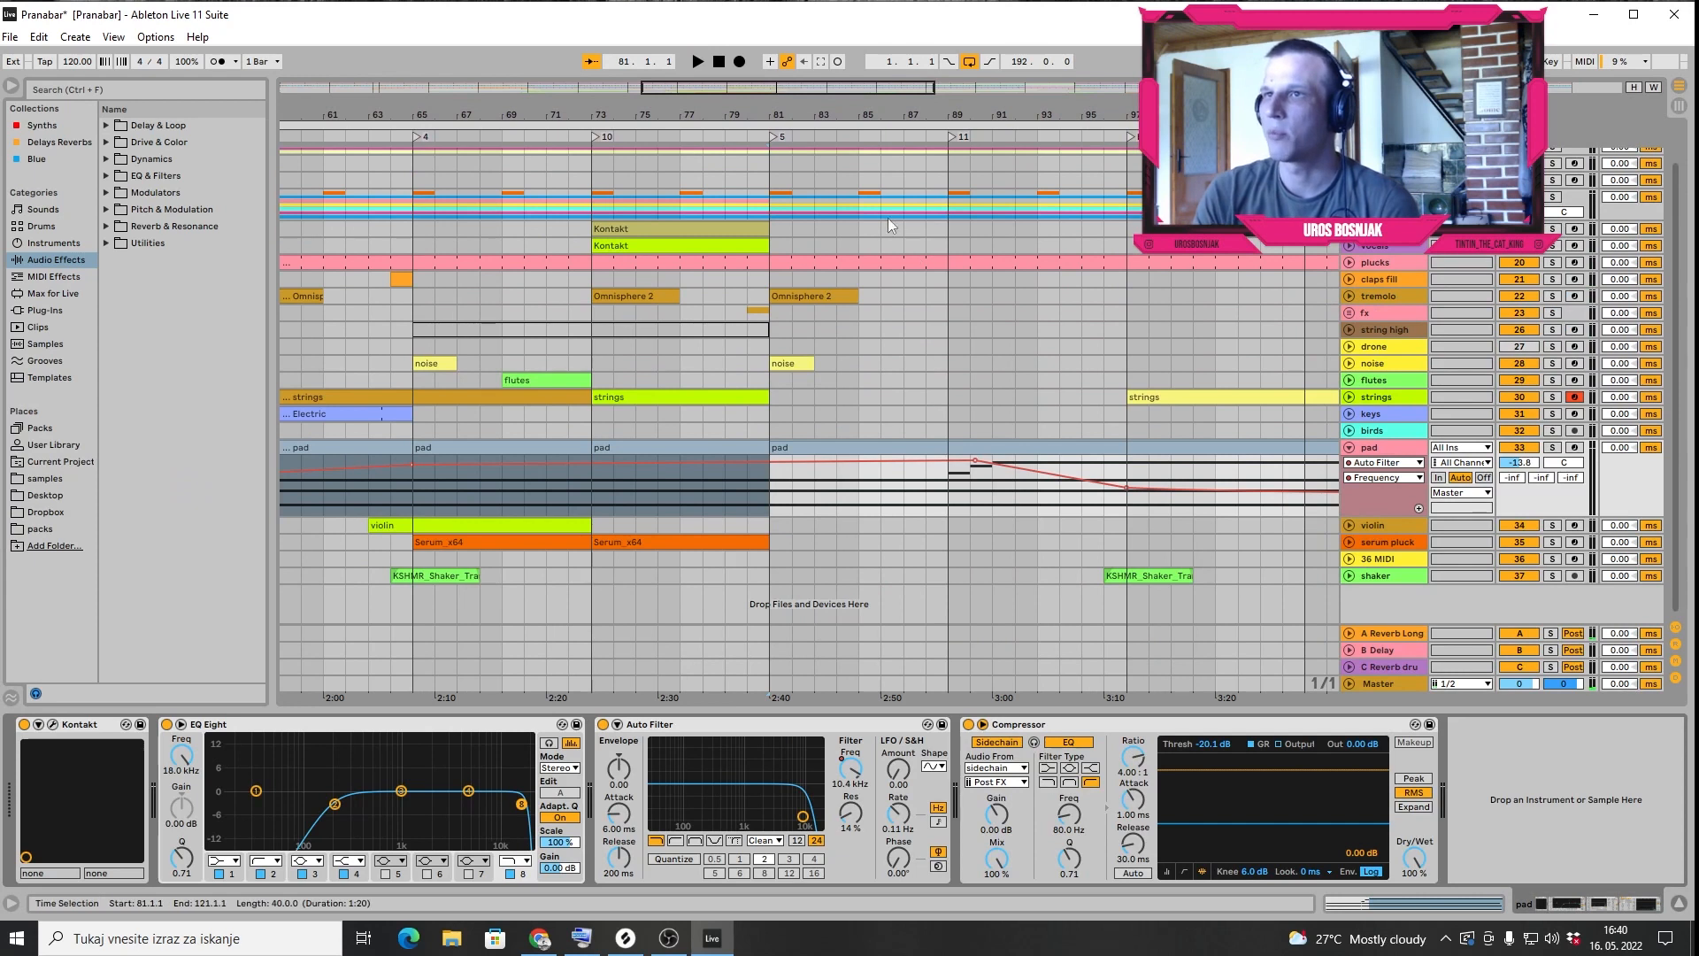
pyautogui.click(929, 139)
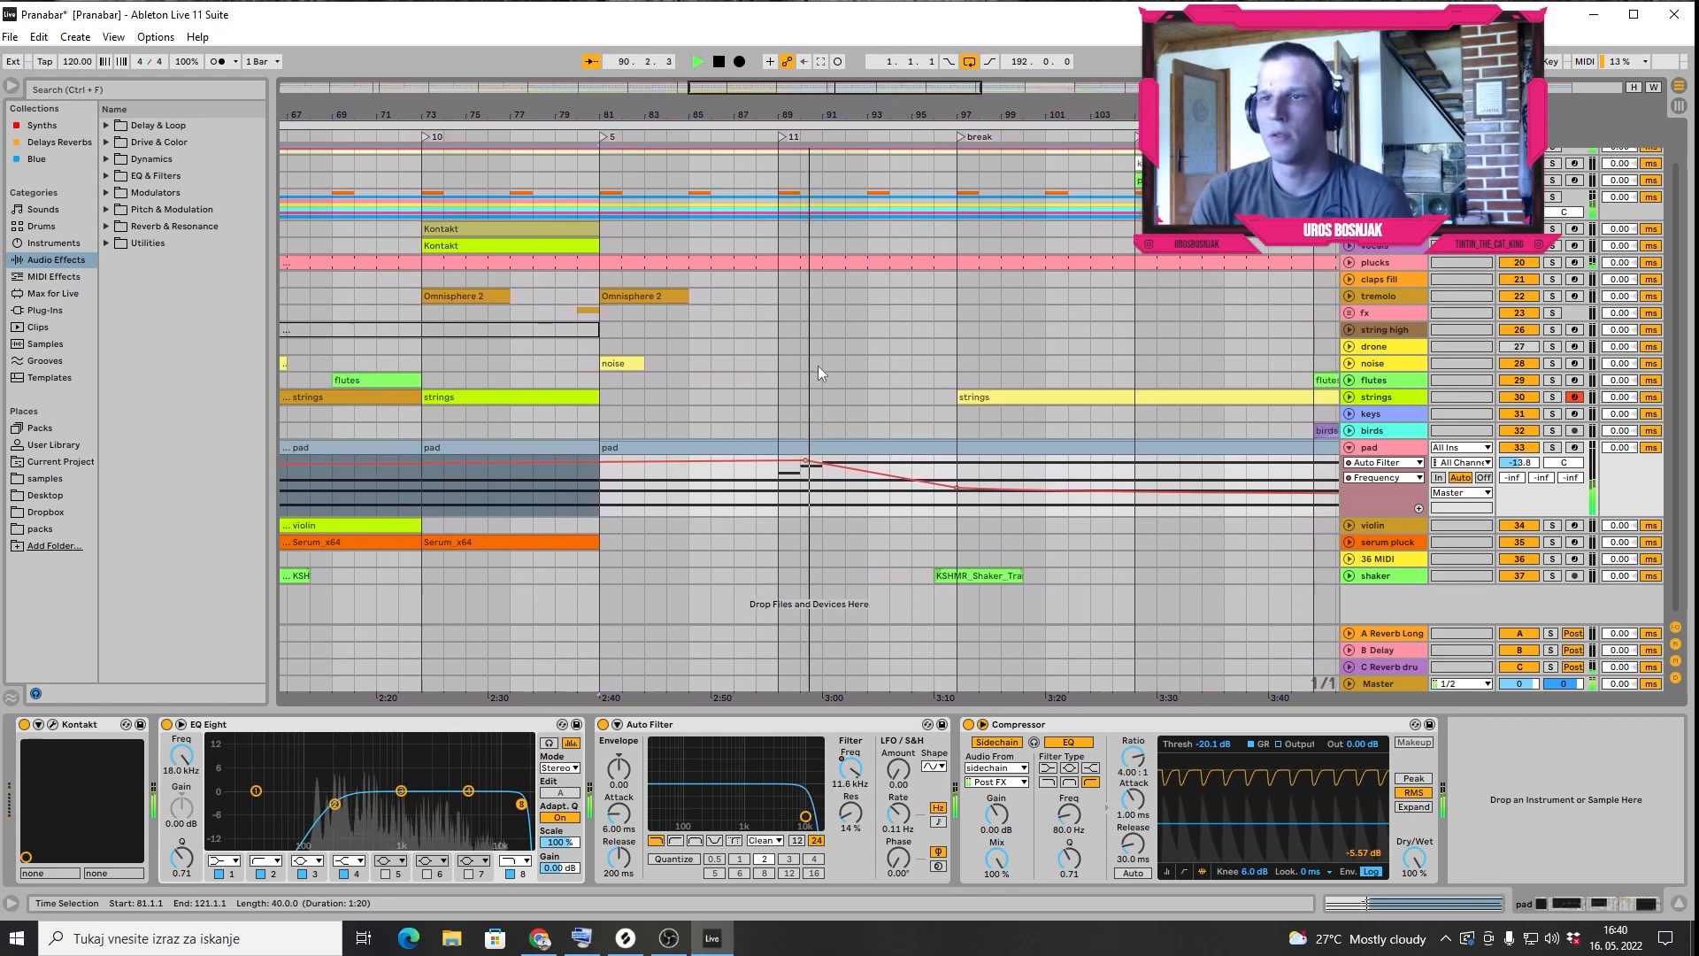
# Fold the pad track, stop playback and show the whole arrangement
pyautogui.click(1348, 448)
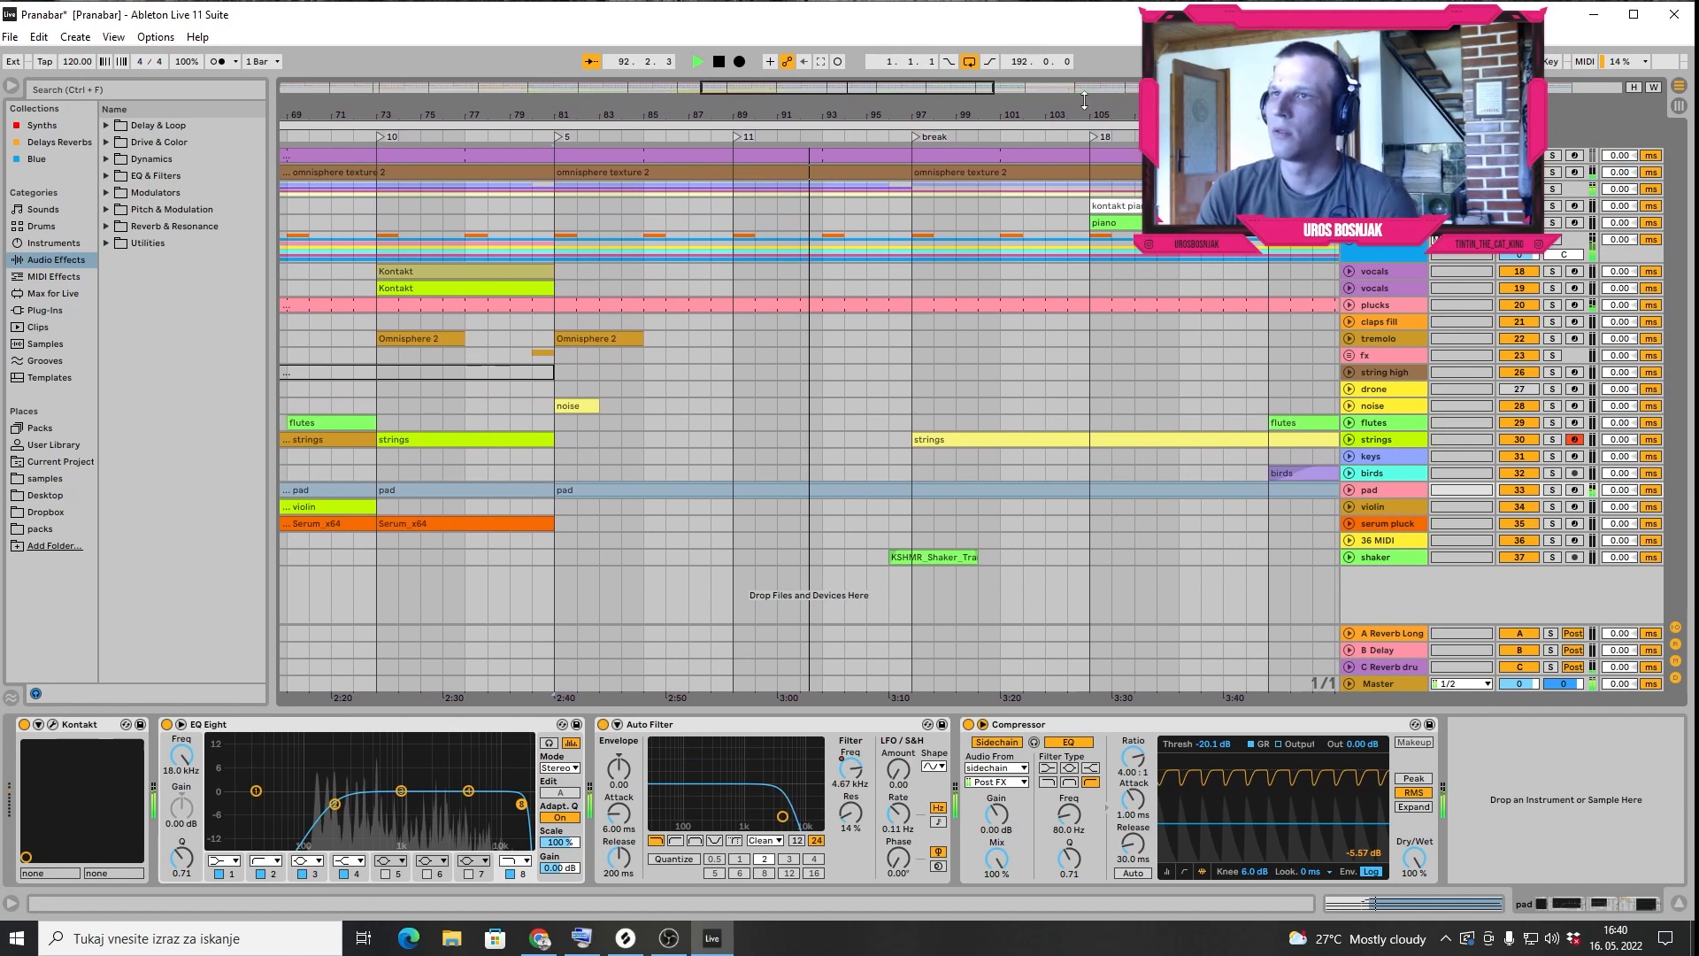
pyautogui.press('space')
pyautogui.moveTo(1046, 115); pyautogui.dragTo(783, 115)
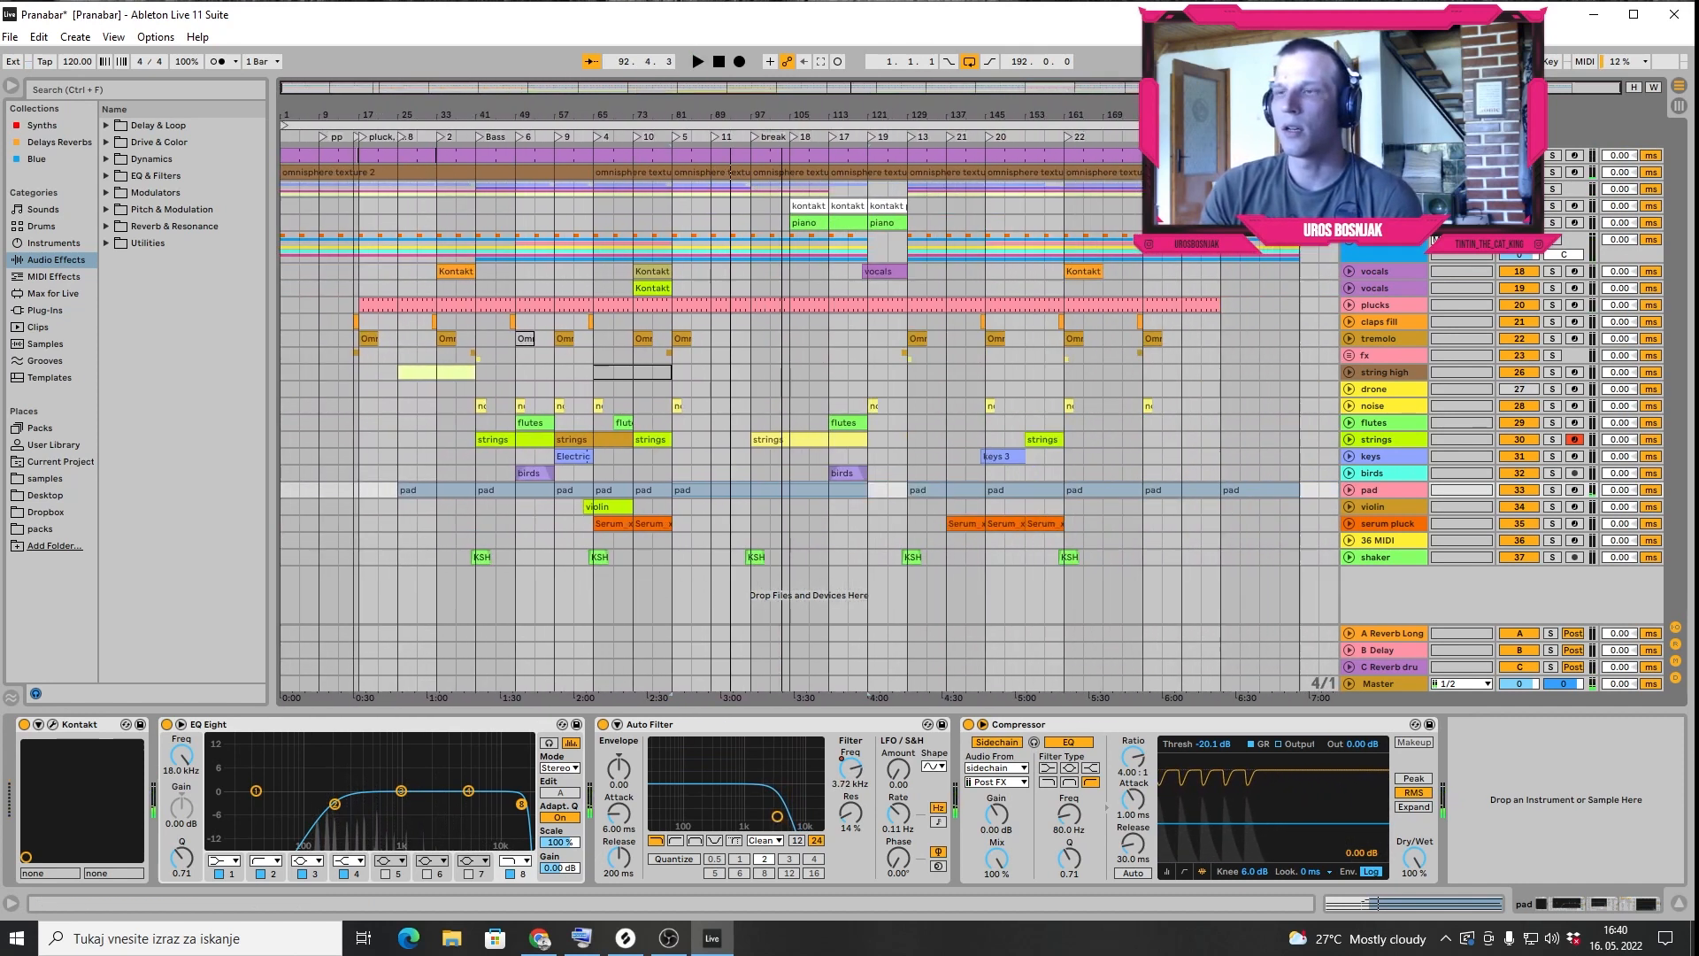